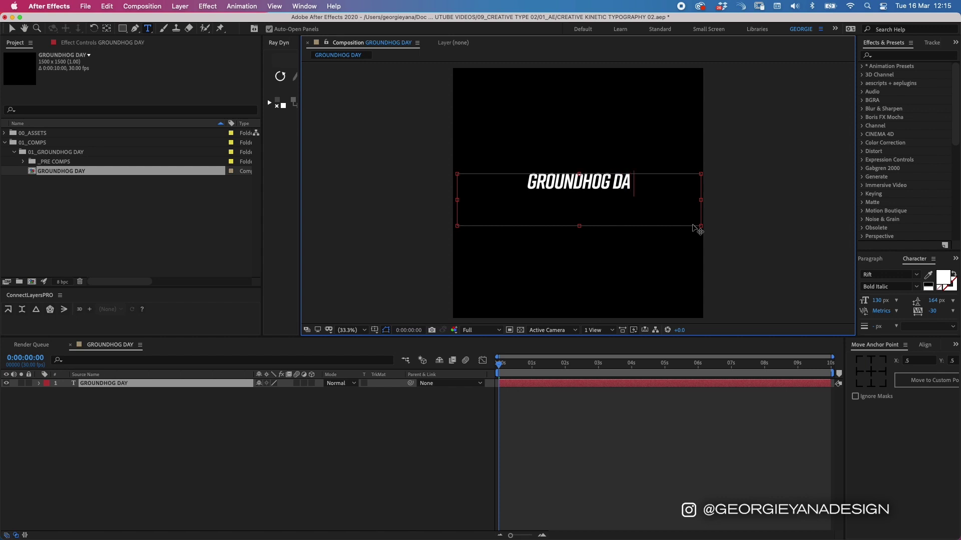
Set the GROUNDHOG DAY text to Rift Bold at a size of 283 px
{"action": "key", "text": "super+a"}
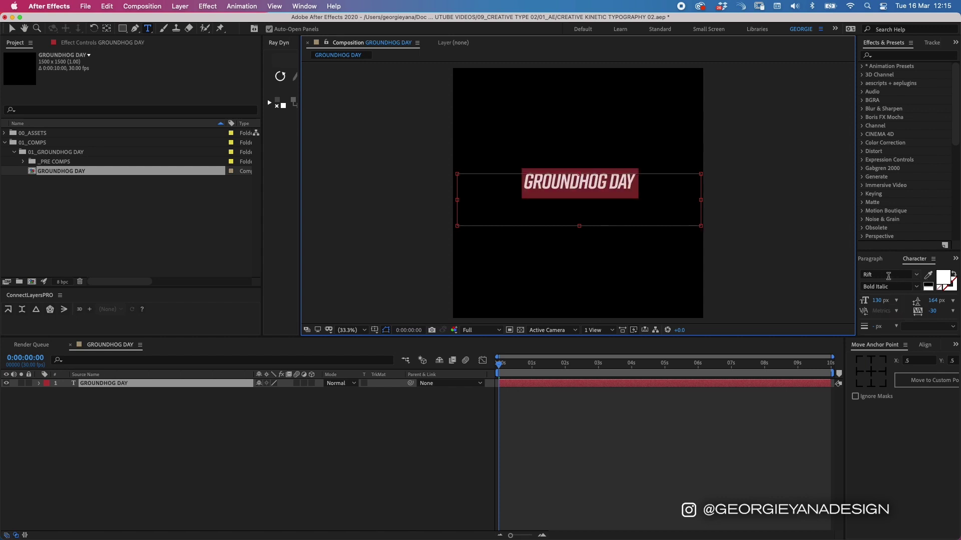
{"action": "left_click", "coordinate": [917, 286]}
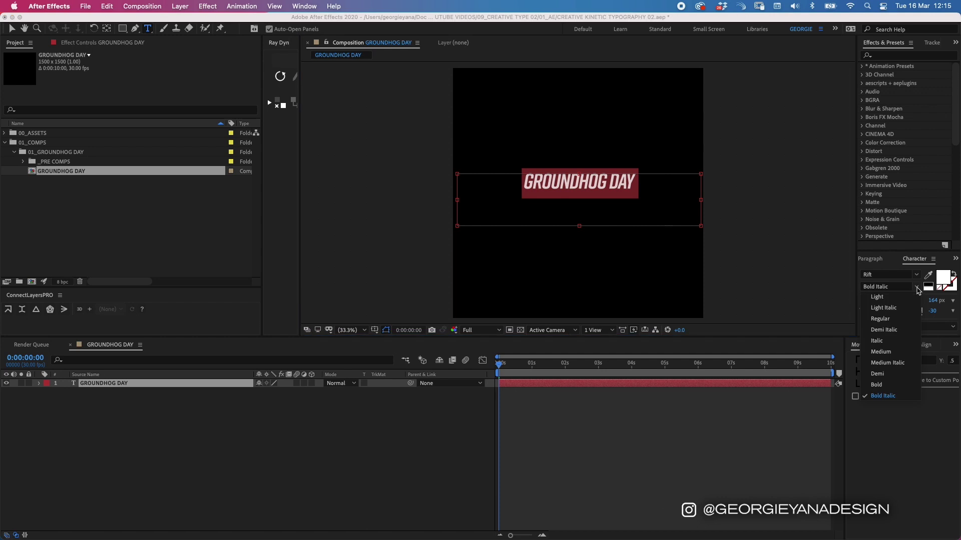
{"action": "left_click", "coordinate": [880, 388]}
{"action": "left_click_drag", "start_coordinate": [877, 302], "coordinate": [948, 288]}
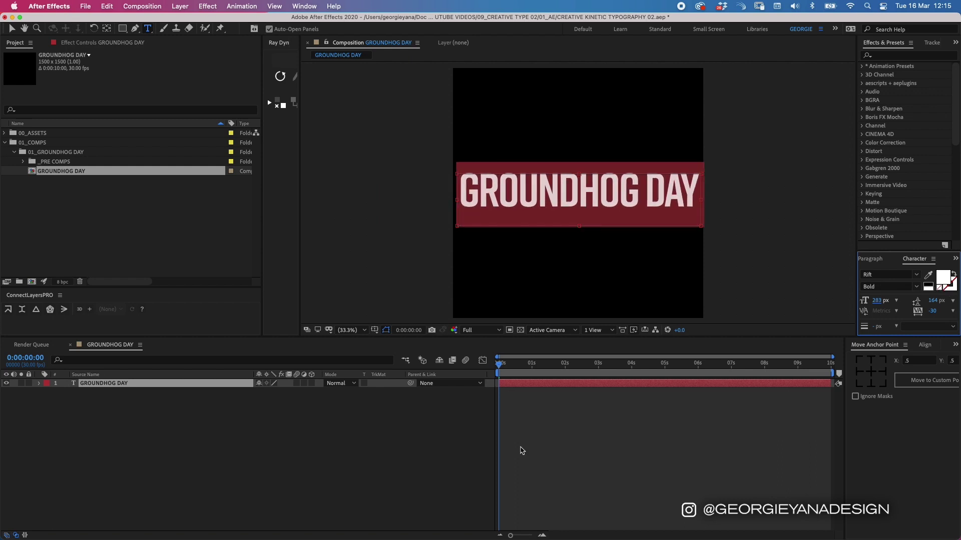
Centre the text layer's anchor point and align the layer to the composition's horizontal and vertical centre
{"action": "left_click", "coordinate": [539, 385]}
{"action": "left_click", "coordinate": [871, 372]}
{"action": "left_click", "coordinate": [925, 345]}
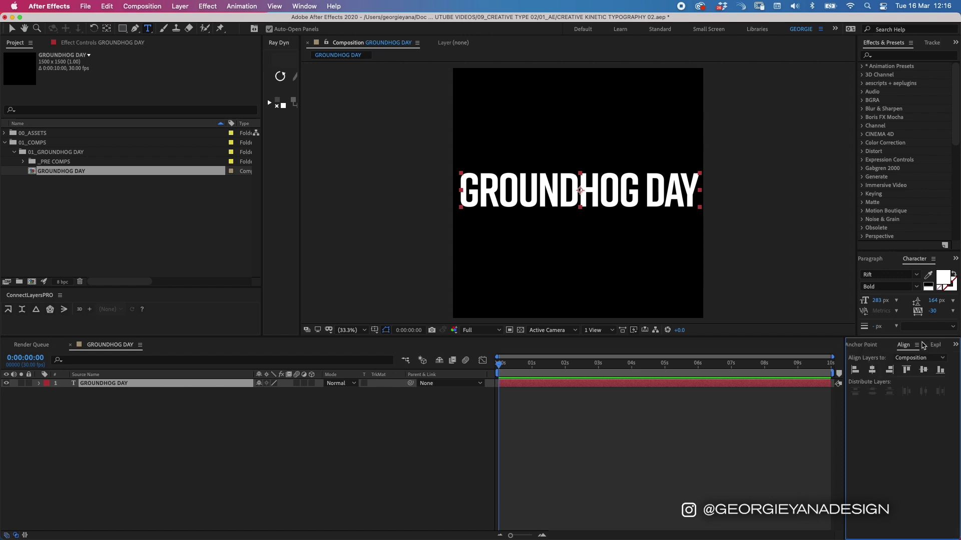
{"action": "left_click", "coordinate": [871, 371]}
{"action": "left_click", "coordinate": [924, 369]}
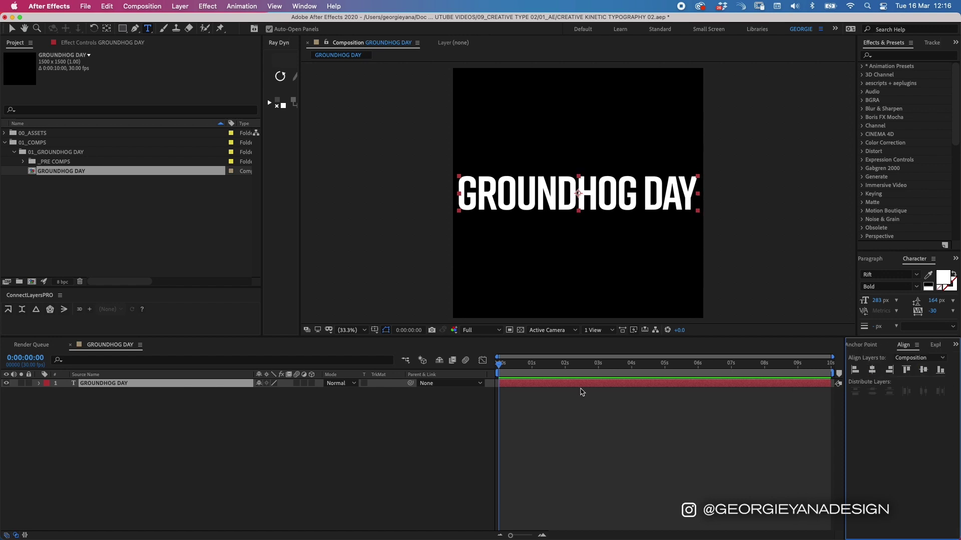
Duplicate the GROUNDHOG DAY text layer and lock the original
{"action": "left_click", "coordinate": [524, 385]}
{"action": "key", "text": "v"}
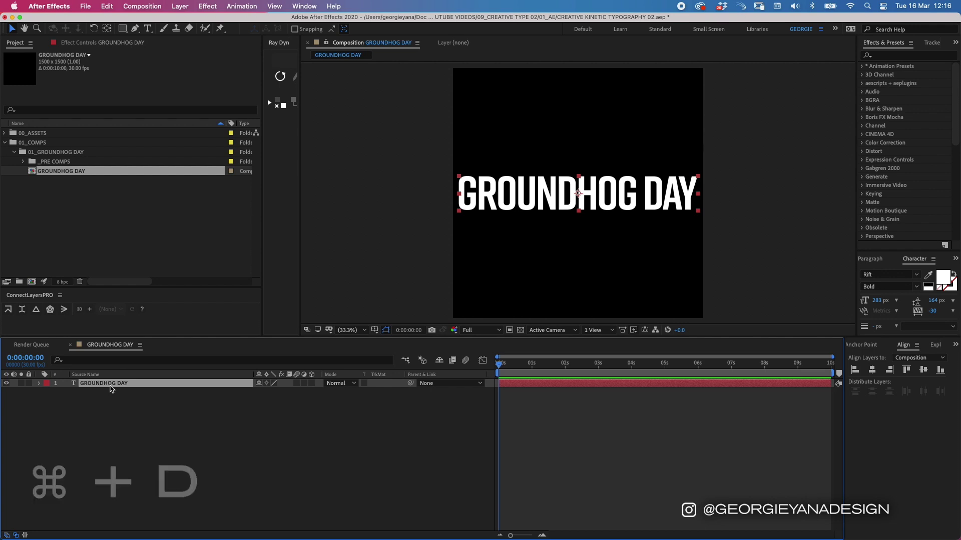
{"action": "key", "text": "super+d"}
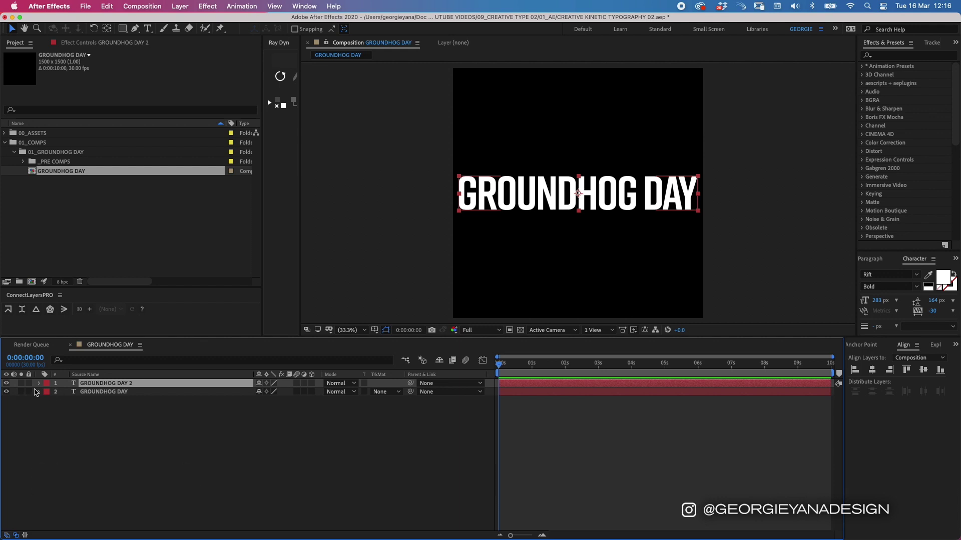
{"action": "left_click", "coordinate": [113, 393]}
{"action": "left_click", "coordinate": [29, 392]}
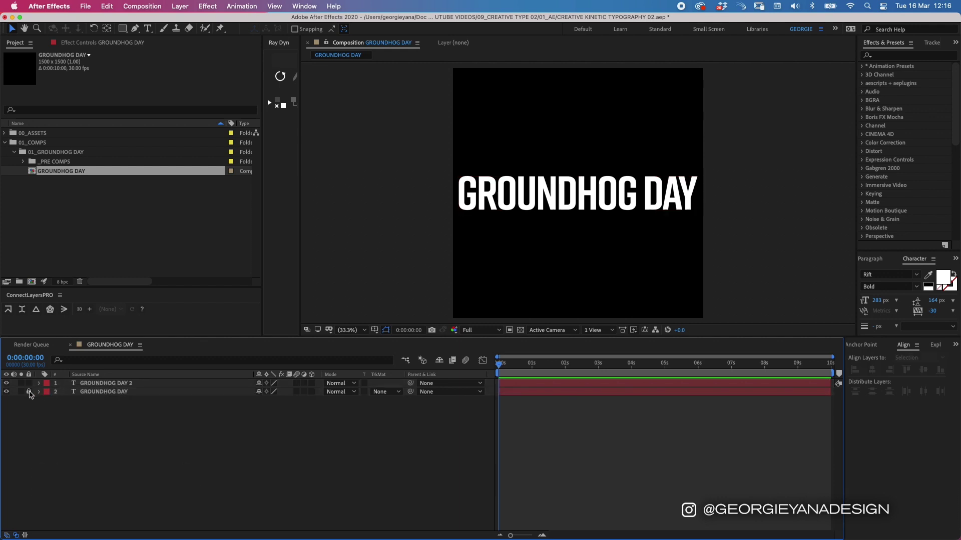
Delete everything after the first letter in the duplicate so that only G is left
{"action": "left_click", "coordinate": [75, 383]}
{"action": "key", "text": "super+t"}
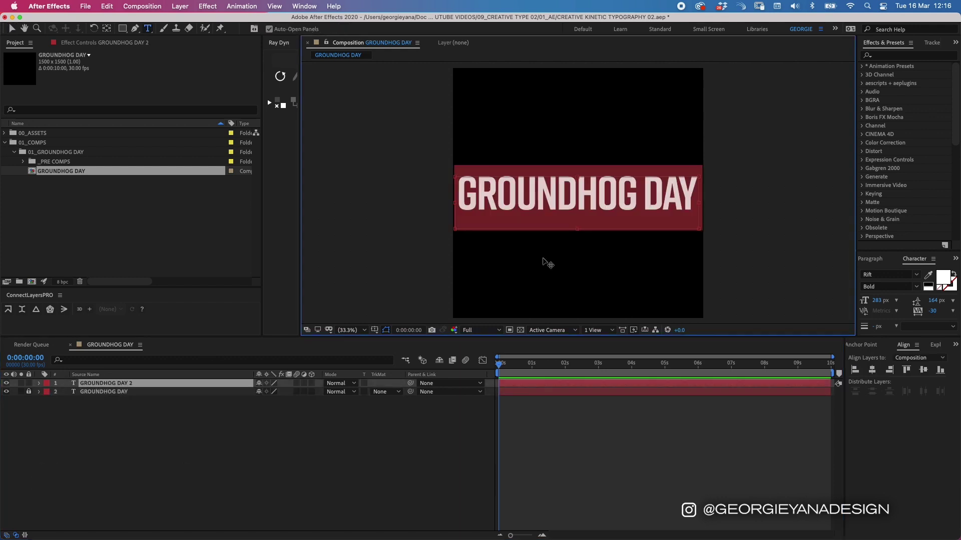
{"action": "left_click", "coordinate": [662, 200]}
{"action": "left_click_drag", "start_coordinate": [477, 194], "coordinate": [756, 208]}
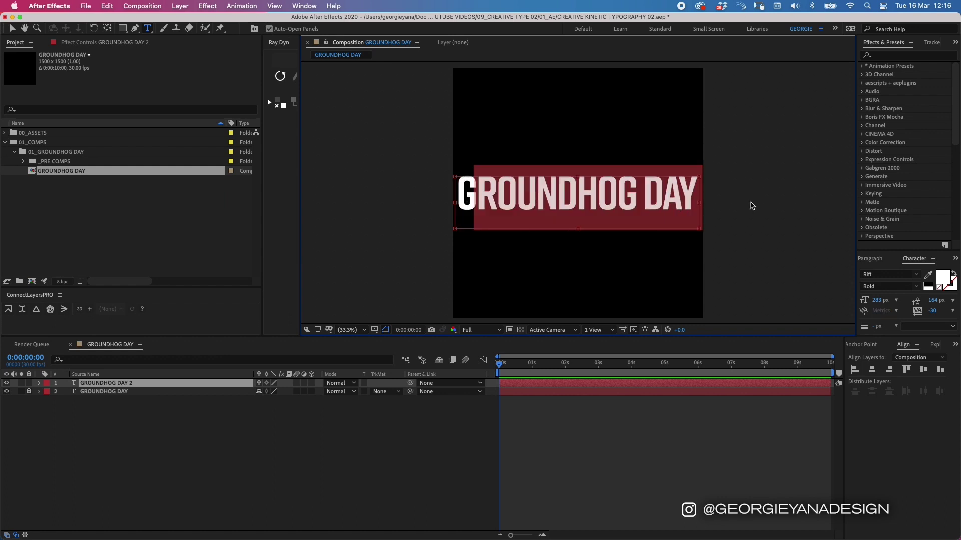
{"action": "key", "text": "BackSpace"}
Reshape the G text box into a narrow column spanning the composition's height and fill it with ten stacked Gs
{"action": "left_click_drag", "start_coordinate": [700, 202], "coordinate": [471, 371]}
{"action": "left_click_drag", "start_coordinate": [468, 177], "coordinate": [457, 36]}
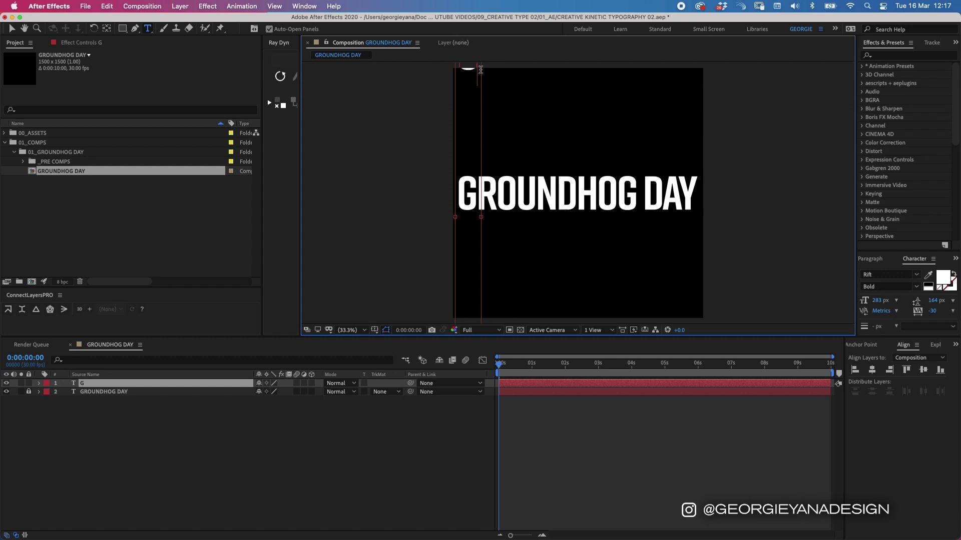
{"action": "type", "text": "G G G G"}
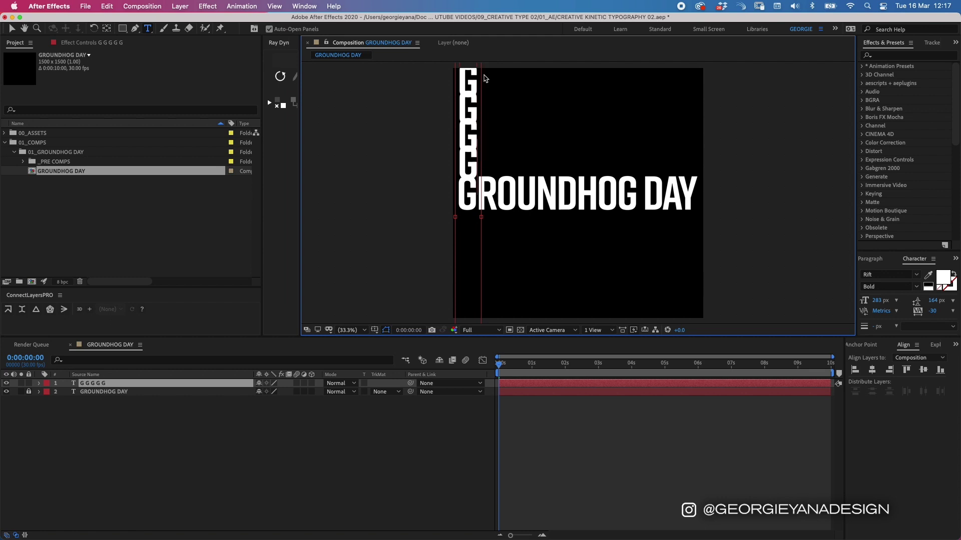
{"action": "type", "text": " gGggg"}
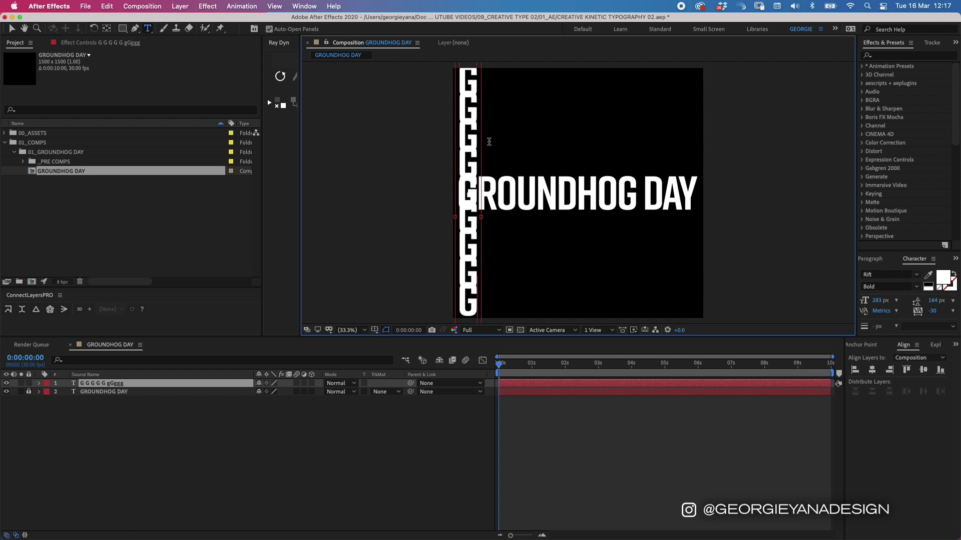
Set the leading of the whole G column to 238 px
{"action": "key", "text": "super+a"}
{"action": "mouse_move", "coordinate": [934, 300]}
{"action": "left_mouse_down"}
{"action": "mouse_move", "coordinate": [958, 294]}
{"action": "mouse_move", "coordinate": [938, 300]}
{"action": "left_mouse_up"}
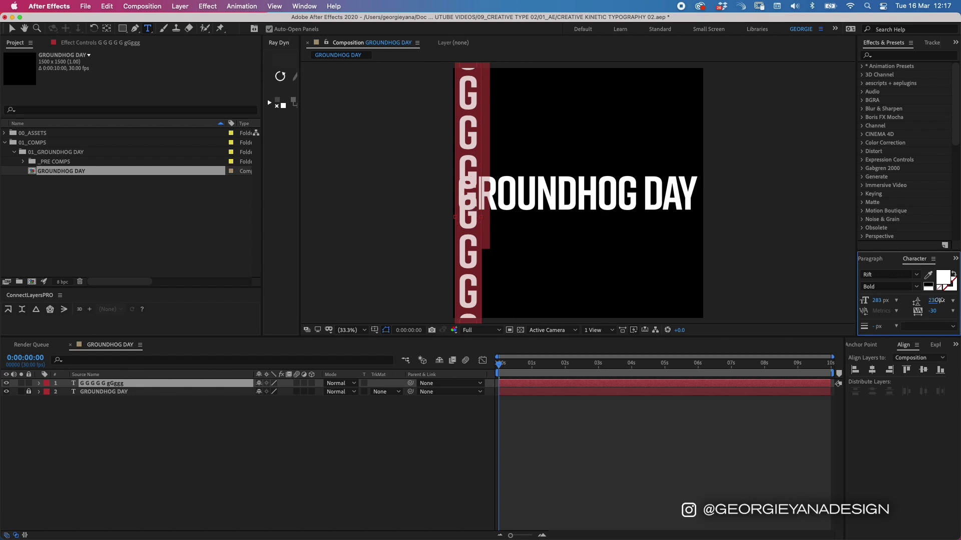
{"action": "left_click", "coordinate": [511, 385]}
{"action": "key", "text": "comma"}
{"action": "double_click", "coordinate": [512, 385]}
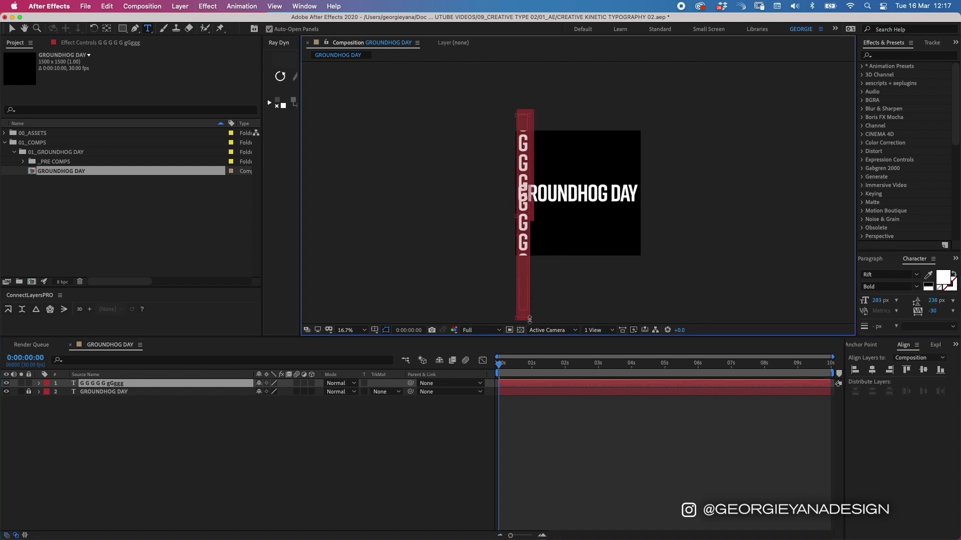
Move the G column's anchor point to the layer's centre
{"action": "key", "text": "v"}
{"action": "left_click", "coordinate": [860, 345]}
{"action": "left_click", "coordinate": [871, 373]}
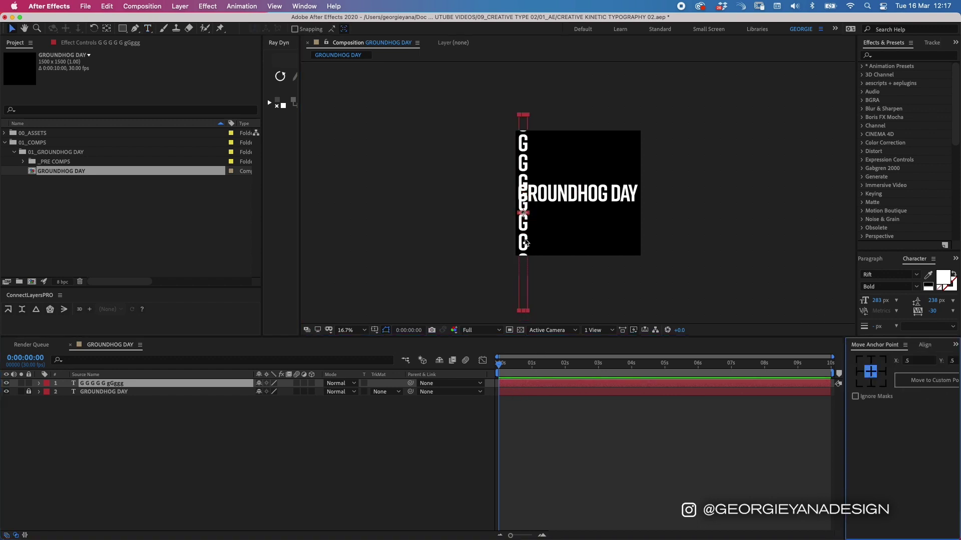
Position the G column so that one of its letters exactly covers the G of the original GROUNDHOG DAY
{"action": "key", "text": "period"}
{"action": "key", "text": "period"}
{"action": "key", "text": "period"}
{"action": "key", "text": "period"}
{"action": "key", "text": "space"}
{"action": "left_click_drag", "start_coordinate": [525, 241], "coordinate": [640, 200]}
{"action": "left_click_drag", "start_coordinate": [495, 210], "coordinate": [491, 272]}
{"action": "key", "text": "Left"}
{"action": "key", "text": "Left"}
{"action": "key", "text": "Left"}
{"action": "key", "text": "Left"}
{"action": "key", "text": "Down"}
{"action": "key", "text": "Left"}
{"action": "key", "text": "Down"}
{"action": "key", "text": "Left"}
{"action": "key", "text": "Right"}
{"action": "scroll", "coordinate": [491, 273], "scroll_direction": "down", "scroll_amount": 5}
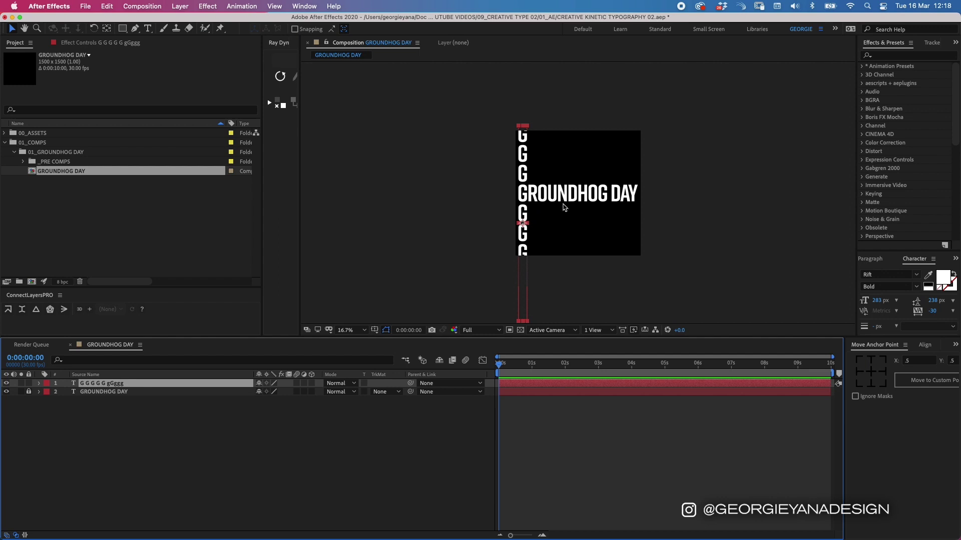
Duplicate the G column, place it over the R of the original word and replace its text with ten Rs
{"action": "key", "text": "super+d"}
{"action": "key", "text": "."}
{"action": "double_click", "coordinate": [488, 200]}
{"action": "type", "text": "RRRRRRRrrr"}
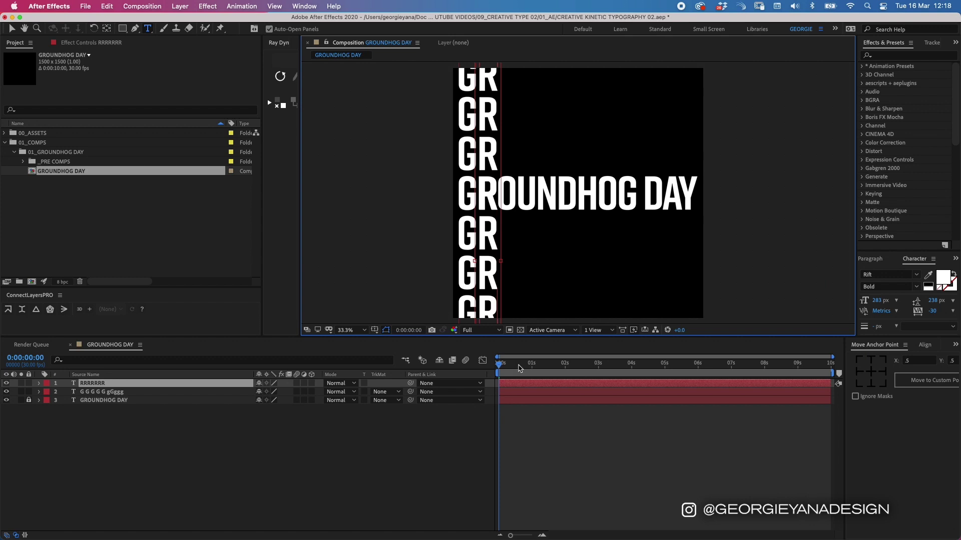
Duplicate the R column, move it over the first O and replace its text with ten Os
{"action": "key", "text": "super+d"}
{"action": "left_click_drag", "start_coordinate": [533, 202], "coordinate": [543, 202]}
{"action": "double_click", "coordinate": [544, 202]}
{"action": "type", "text": "Oooooooooo"}
Duplicate the O column for the next letter and replace its text with ten Us
{"action": "left_click", "coordinate": [521, 381]}
{"action": "key", "text": "super+d"}
{"action": "double_click", "coordinate": [554, 201]}
{"action": "type", "text": "uuuuuuuuuu"}
Create the N and D columns of GROUNDHOG from further duplicates, each with its letter repeated ten times
{"action": "left_click", "coordinate": [536, 384]}
{"action": "key", "text": "super+d"}
{"action": "type", "text": "Nnnnnnnnnn"}
{"action": "key", "text": "ctrl+d"}
{"action": "type", "text": "dddddddddd"}
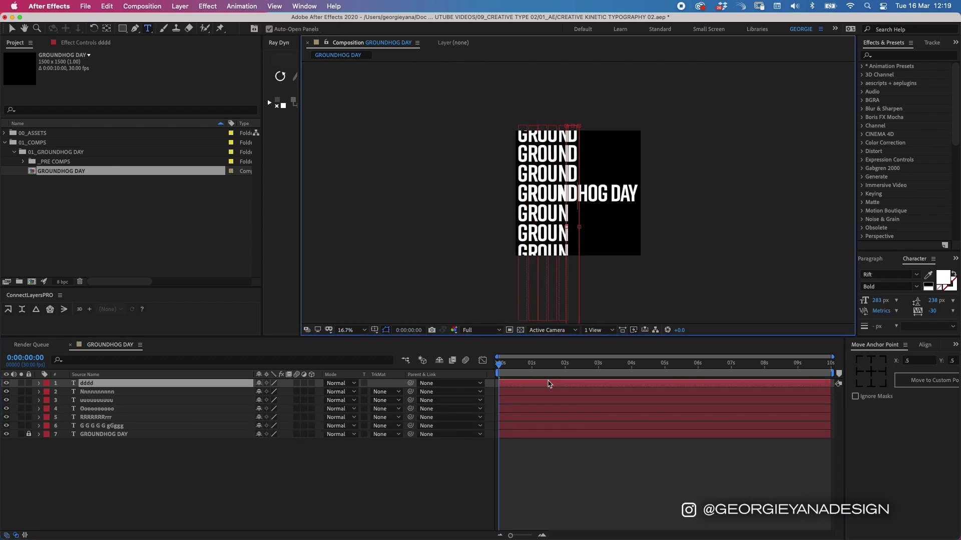
Create the H, O and G columns that finish GROUNDHOG from further duplicates, ten letters each
{"action": "key", "text": "ctrl+d"}
{"action": "type", "text": "Hhhhhhhhhh"}
{"action": "key", "text": "ctrl+d"}
{"action": "type", "text": "oooooooooo"}
{"action": "key", "text": "ctrl+d"}
{"action": "type", "text": "gggggggggg"}
Create the D, A and Y columns of DAY from further duplicates, ten letters each
{"action": "key", "text": "ctrl+d"}
{"action": "type", "text": "dddddddddd"}
{"action": "key", "text": "ctrl+d"}
{"action": "type", "text": "aaaaaaaaaa"}
{"action": "key", "text": "ctrl+d"}
{"action": "type", "text": "yyyyyyyyyy"}
{"action": "key", "text": "Escape"}
Nudge the columns from R through H so that their letters line up exactly with the original word
{"action": "scroll", "coordinate": [544, 193], "scroll_direction": "up", "scroll_amount": 4}
{"action": "left_click", "coordinate": [105, 470]}
{"action": "key", "text": "Left"}
{"action": "key", "text": "Left"}
{"action": "key", "text": "Left"}
{"action": "key", "text": "ctrl+Up"}
{"action": "key", "text": "Right"}
{"action": "key", "text": "Right"}
{"action": "key", "text": "Right"}
{"action": "key", "text": "ctrl+Up"}
{"action": "key", "text": "ctrl+Up"}
{"action": "key", "text": "Left"}
{"action": "key", "text": "Left"}
{"action": "key", "text": "Left"}
{"action": "key", "text": "Left"}
{"action": "key", "text": "Left"}
{"action": "key", "text": "Left"}
{"action": "key", "text": "Left"}
{"action": "key", "text": "Left"}
{"action": "key", "text": "Left"}
{"action": "key", "text": "super+Up"}
{"action": "key", "text": "Right"}
{"action": "key", "text": "Right"}
{"action": "key", "text": "super+Up"}
{"action": "key", "text": "Left"}
{"action": "key", "text": "Left"}
{"action": "key", "text": "Left"}
{"action": "key", "text": "Left"}
{"action": "key", "text": "Left"}
{"action": "key", "text": "Left"}
{"action": "key", "text": "Left"}
{"action": "key", "text": "Left"}
{"action": "key", "text": "Left"}
{"action": "key", "text": "Left"}
Nudge the remaining columns, from the second O to the final Y, into exact alignment with the original text
{"action": "left_click_drag", "start_coordinate": [780, 200], "coordinate": [504, 211]}
{"action": "left_click", "coordinate": [540, 419]}
{"action": "key", "text": "ctrl+Up"}
{"action": "key", "text": "ctrl+Up"}
{"action": "key", "text": "ctrl+Up"}
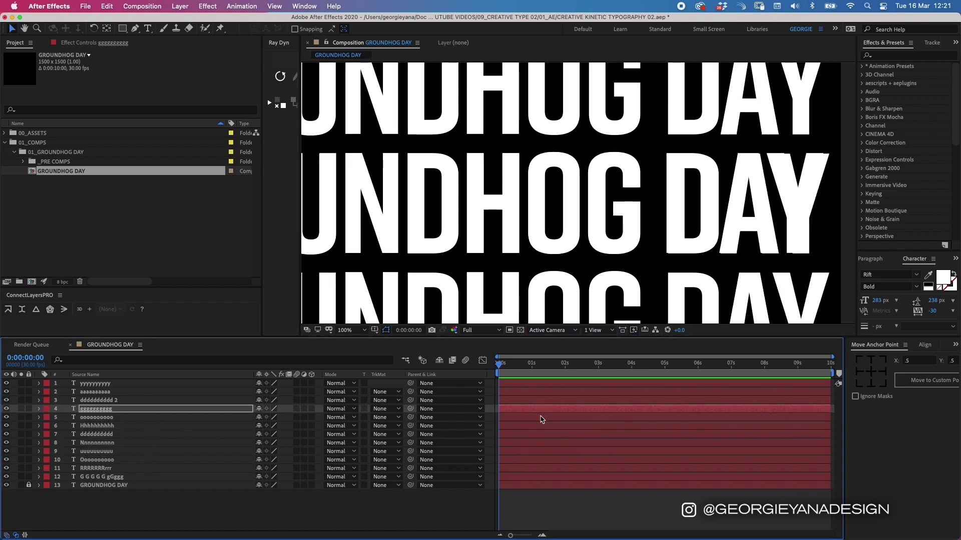
{"action": "key", "text": "Return"}
{"action": "key", "text": "Return"}
{"action": "key", "text": "ctrl+Up"}
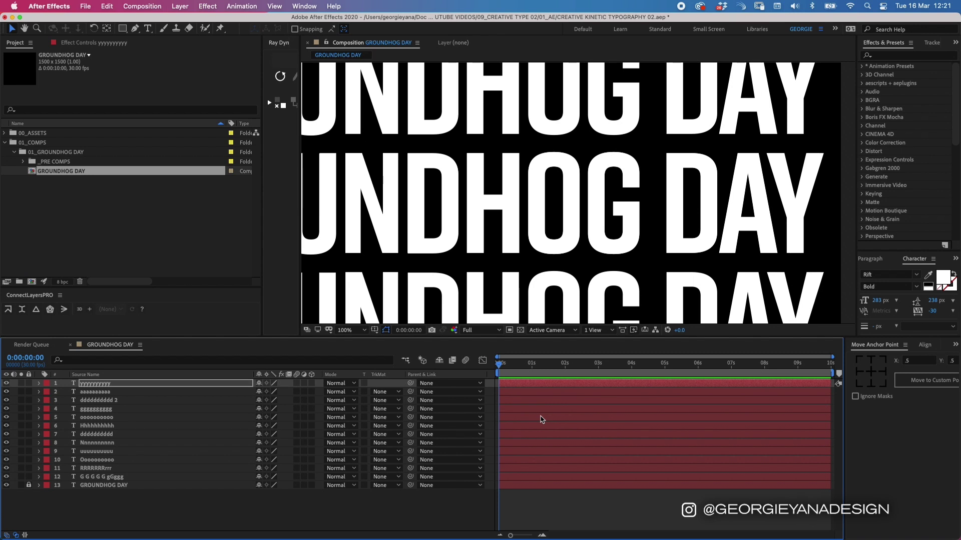
{"action": "key", "text": "shift+slash"}
{"action": "left_click", "coordinate": [538, 508]}
{"action": "key", "text": "comma"}
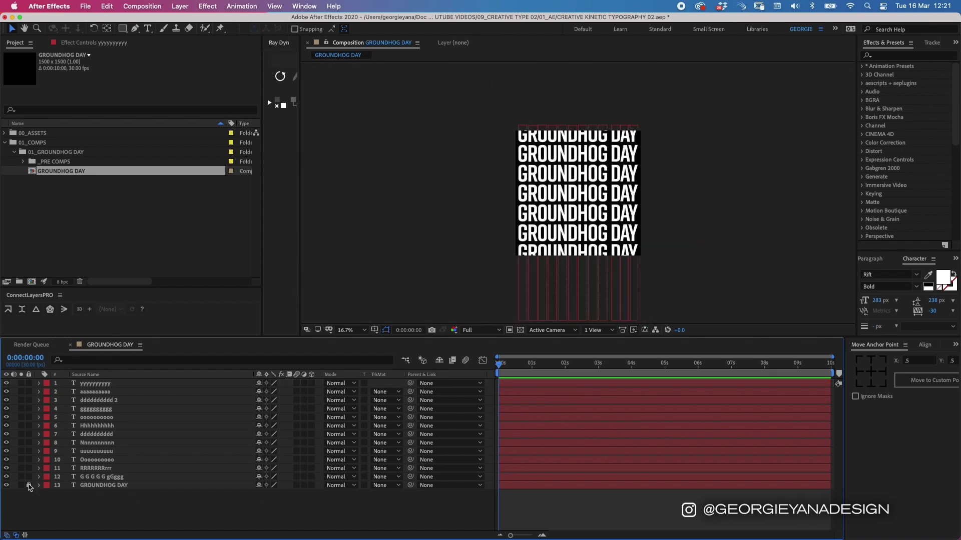
Set the original GROUNDHOG DAY layer's opacity to 50% and lock the layer again
{"action": "left_click", "coordinate": [104, 487]}
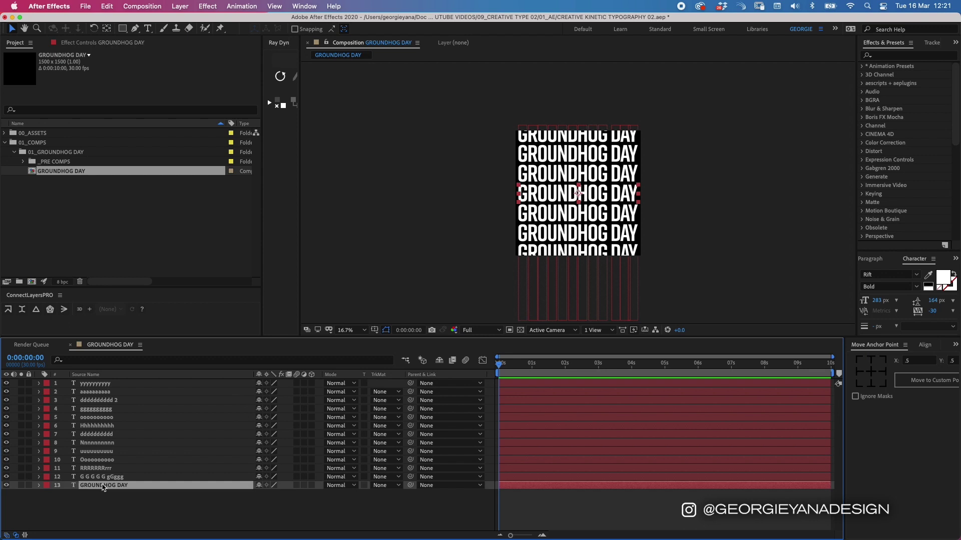
{"action": "key", "text": "t"}
{"action": "left_click", "coordinate": [263, 494]}
{"action": "type", "text": "50"}
{"action": "key", "text": "Return"}
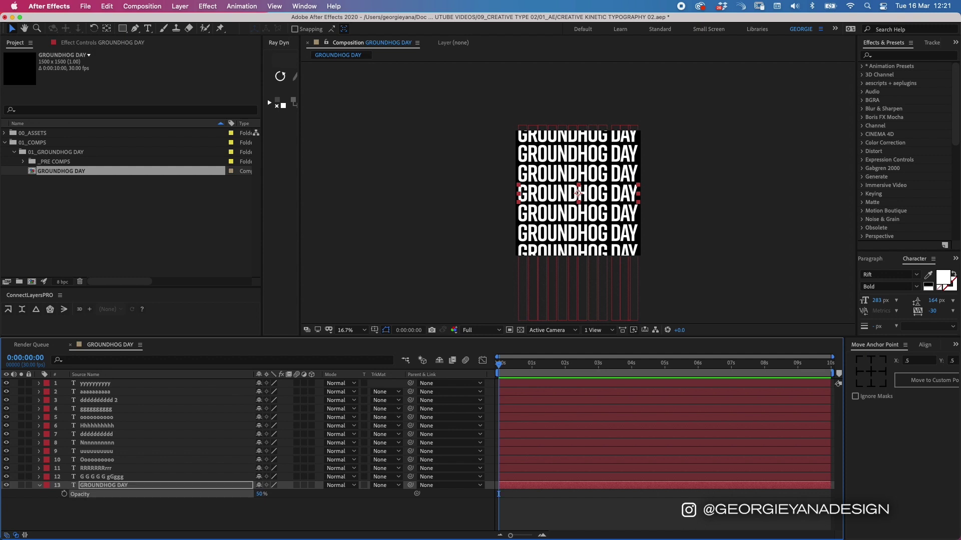
{"action": "key", "text": "super+l"}
{"action": "left_click", "coordinate": [40, 486]}
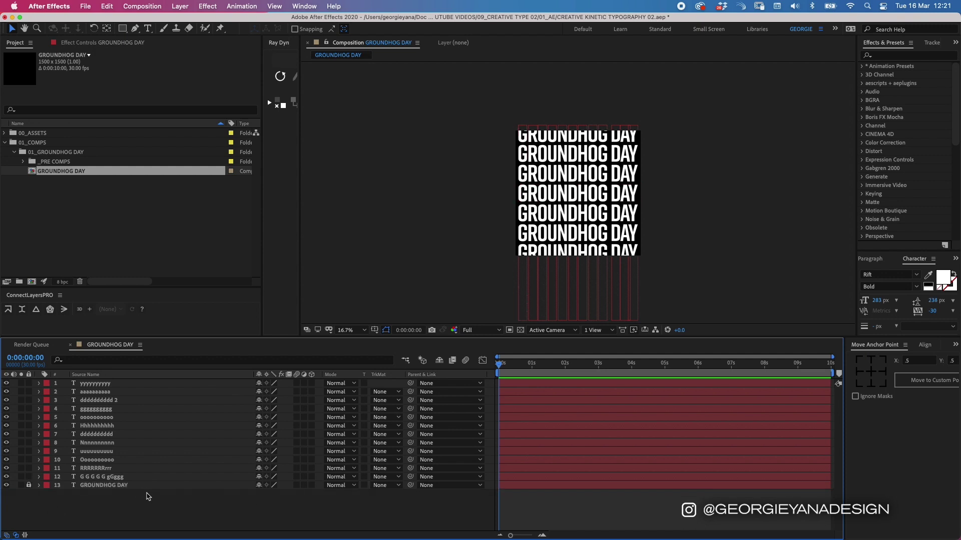
Add a Position keyframe at 0 seconds to all twelve letter column layers
{"action": "left_click", "coordinate": [118, 478]}
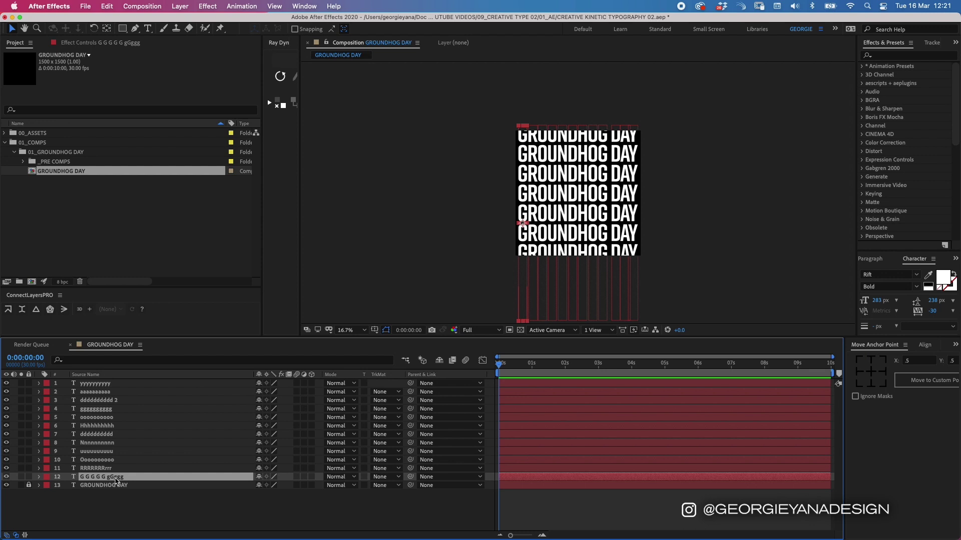
{"action": "left_click", "coordinate": [105, 384], "text": "shift"}
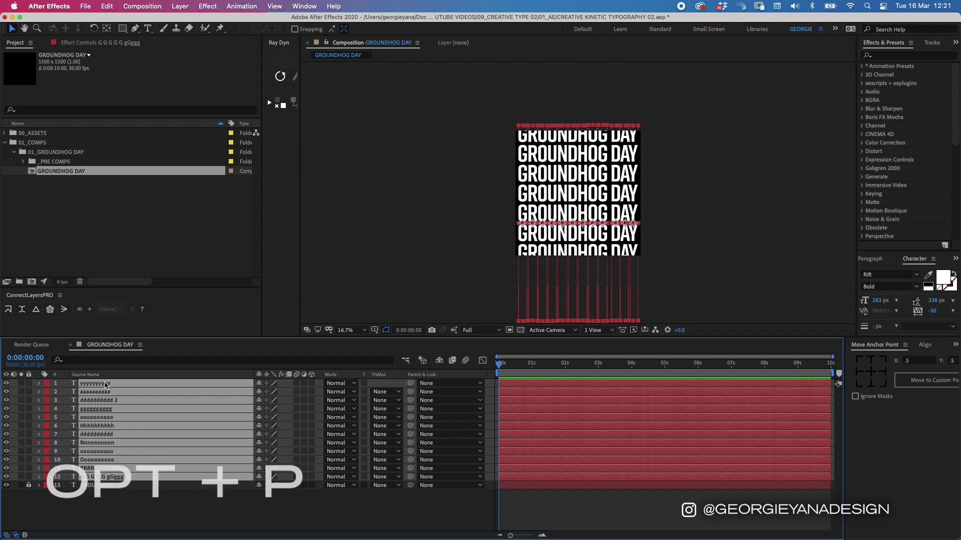
{"action": "key", "text": "alt+p"}
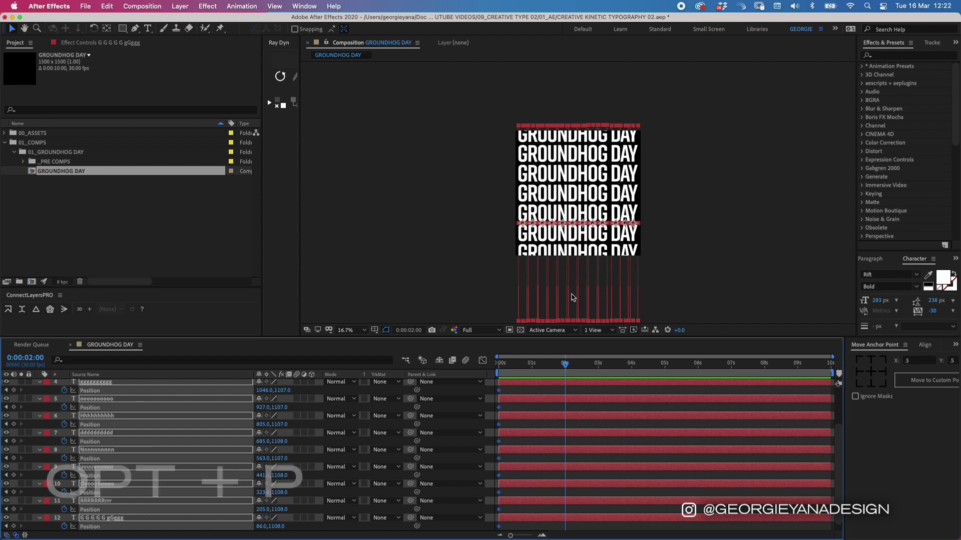
At 2 seconds, move all letter columns up to a Y position of about 392, aligned with the original GROUNDHOG DAY
{"action": "left_click_drag", "start_coordinate": [573, 300], "coordinate": [569, 248]}
{"action": "key", "text": "period"}
{"action": "key", "text": "period"}
{"action": "key", "text": "period"}
{"action": "key", "text": "period"}
{"action": "key", "text": "period"}
{"action": "key", "text": "Down"}
{"action": "key", "text": "Down"}
{"action": "key", "text": "Down"}
{"action": "key", "text": "Down"}
{"action": "key", "text": "Down"}
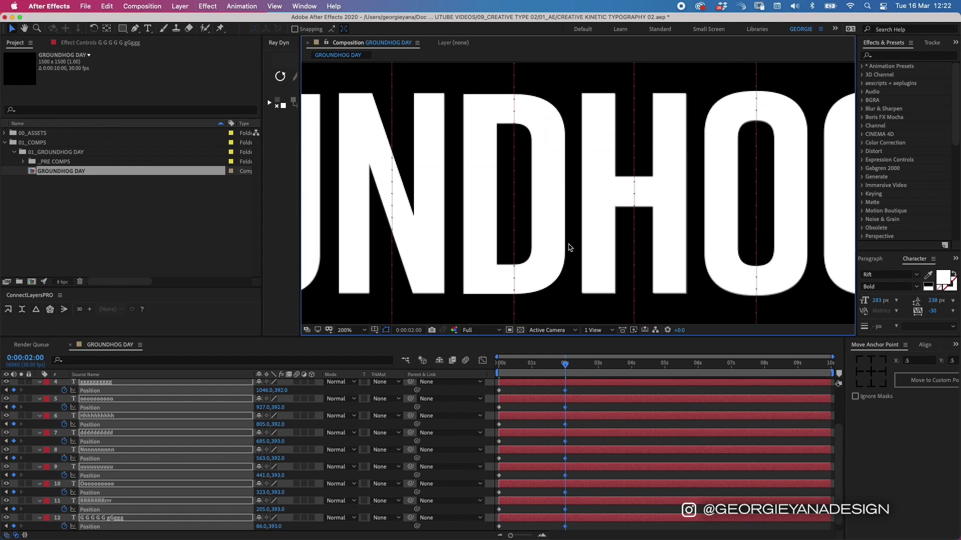
{"action": "key", "text": "shift+slash"}
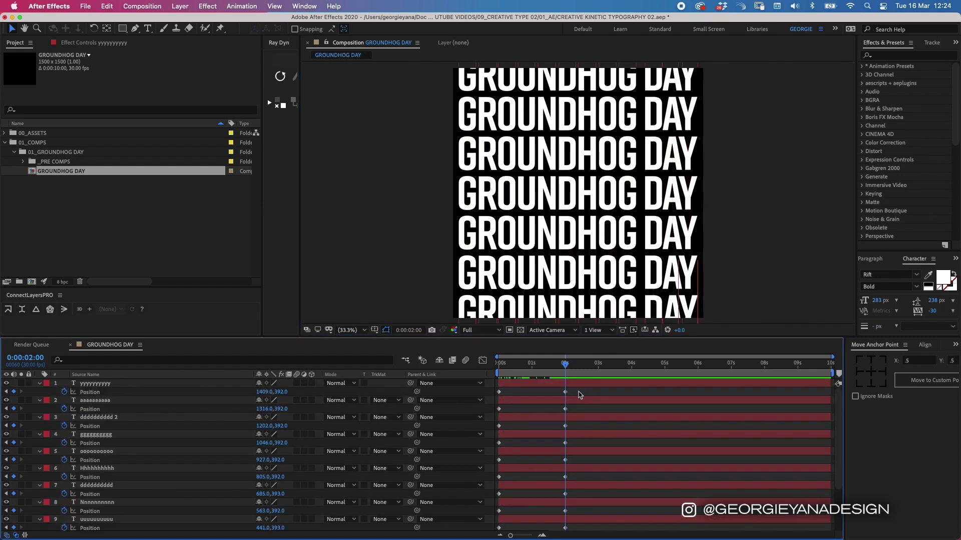
Time-reverse the Position keyframes of every second column (Y, D, O, D, U and R) and preview the animation from the start
{"action": "left_click_drag", "start_coordinate": [579, 394], "coordinate": [488, 374]}
{"action": "left_click_drag", "start_coordinate": [583, 430], "coordinate": [478, 420]}
{"action": "left_click_drag", "start_coordinate": [576, 465], "coordinate": [482, 457]}
{"action": "left_click_drag", "start_coordinate": [575, 498], "coordinate": [501, 492]}
{"action": "scroll", "coordinate": [501, 492], "scroll_direction": "down", "scroll_amount": 2}
{"action": "left_click_drag", "start_coordinate": [574, 495], "coordinate": [461, 497]}
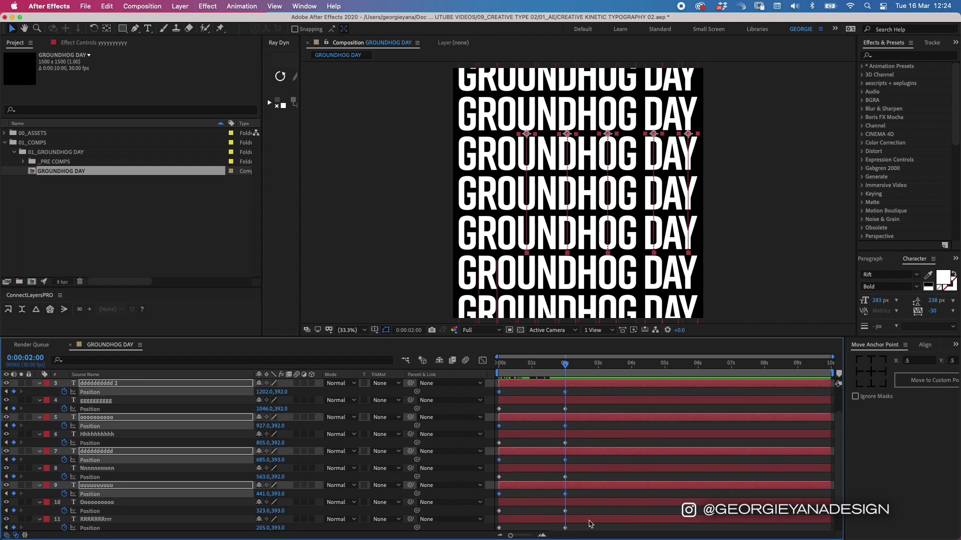
{"action": "scroll", "coordinate": [591, 525], "scroll_direction": "down", "scroll_amount": 2}
{"action": "left_click_drag", "start_coordinate": [578, 501], "coordinate": [485, 514]}
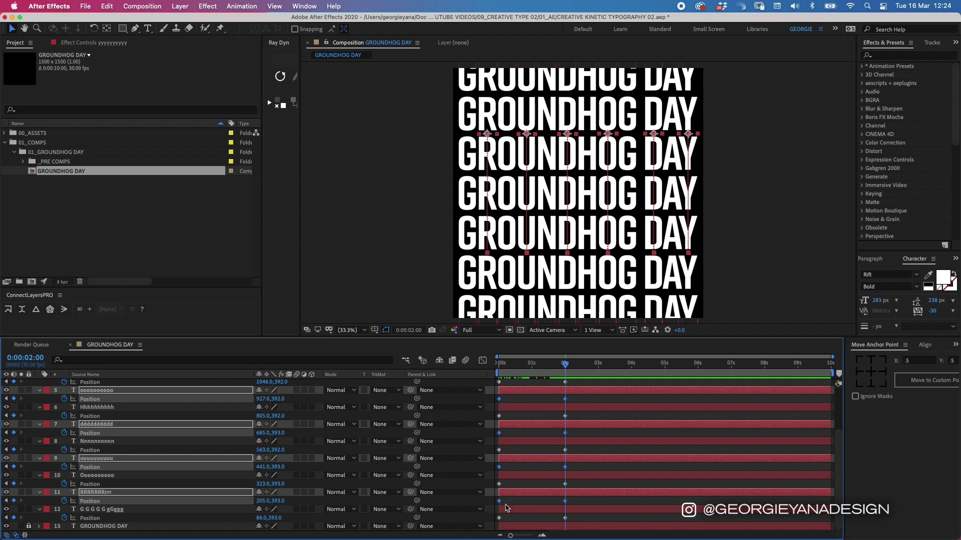
{"action": "right_click", "coordinate": [566, 502]}
{"action": "mouse_move", "coordinate": [587, 530]}
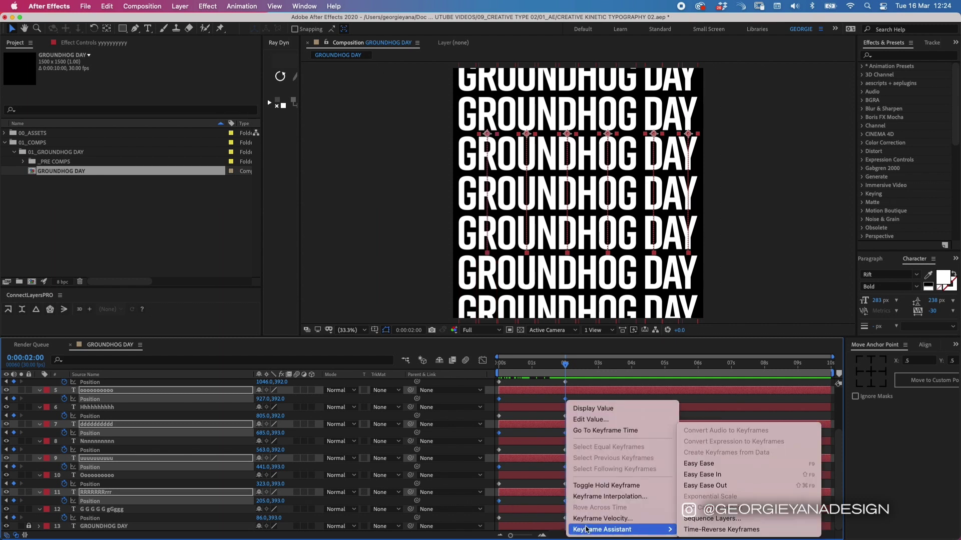
{"action": "left_click", "coordinate": [730, 530]}
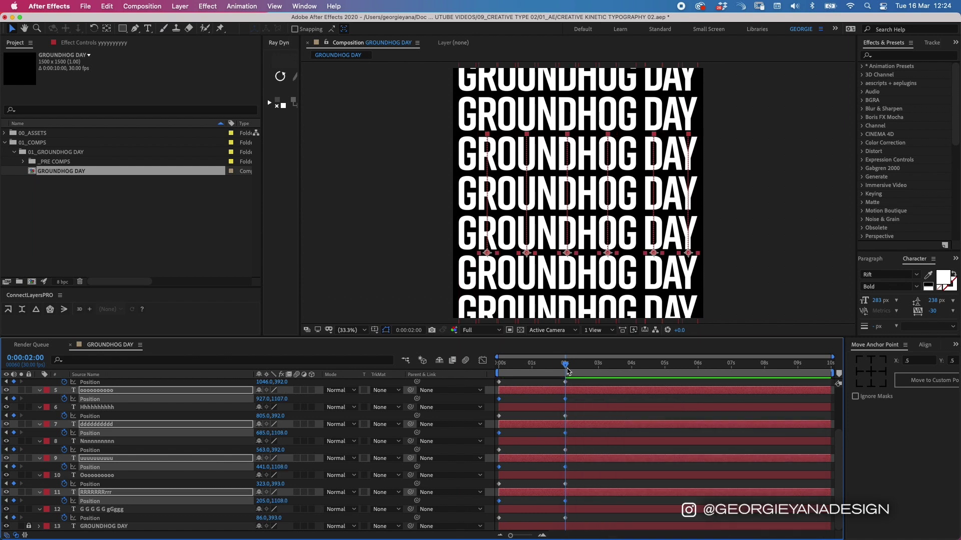
{"action": "key", "text": "Home"}
{"action": "key", "text": "space"}
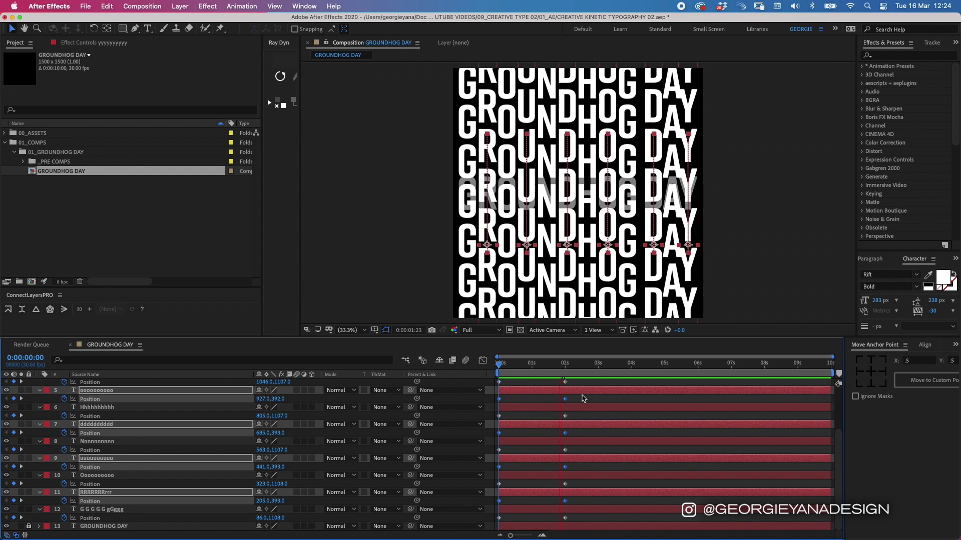
At 4 seconds, paste a copy of the 0-second Position keyframe on the G, R, O, U, N, D and H columns
{"action": "left_click_drag", "start_coordinate": [571, 363], "coordinate": [633, 372]}
{"action": "left_click", "coordinate": [515, 517]}
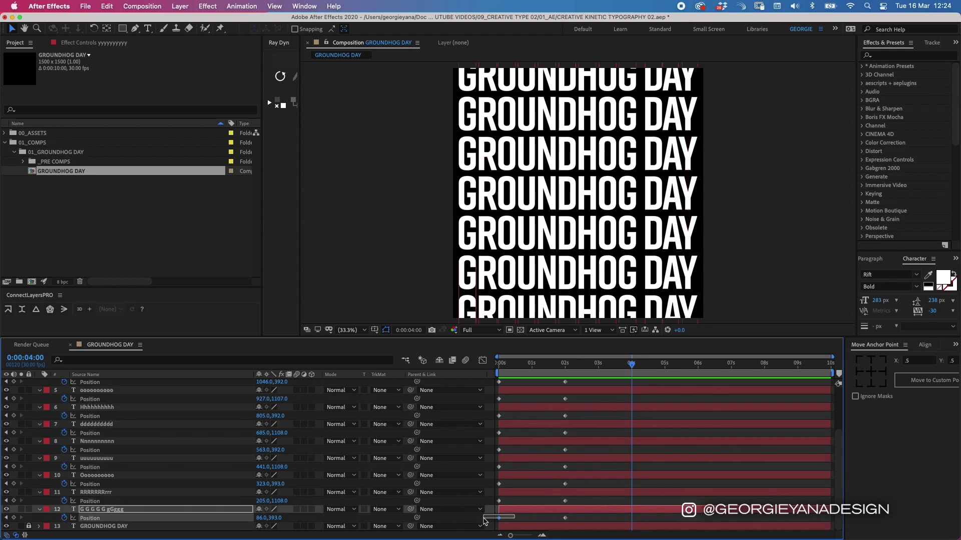
{"action": "key", "text": "super+v"}
{"action": "left_click_drag", "start_coordinate": [510, 501], "coordinate": [481, 452]}
{"action": "key", "text": "super+c"}
{"action": "key", "text": "super+v"}
{"action": "key", "text": "super+v"}
{"action": "key", "text": "super+c"}
{"action": "key", "text": "super+v"}
{"action": "key", "text": "super+c"}
{"action": "key", "text": "super+v"}
{"action": "left_click_drag", "start_coordinate": [508, 431], "coordinate": [480, 435]}
{"action": "key", "text": "super+c"}
{"action": "key", "text": "super+v"}
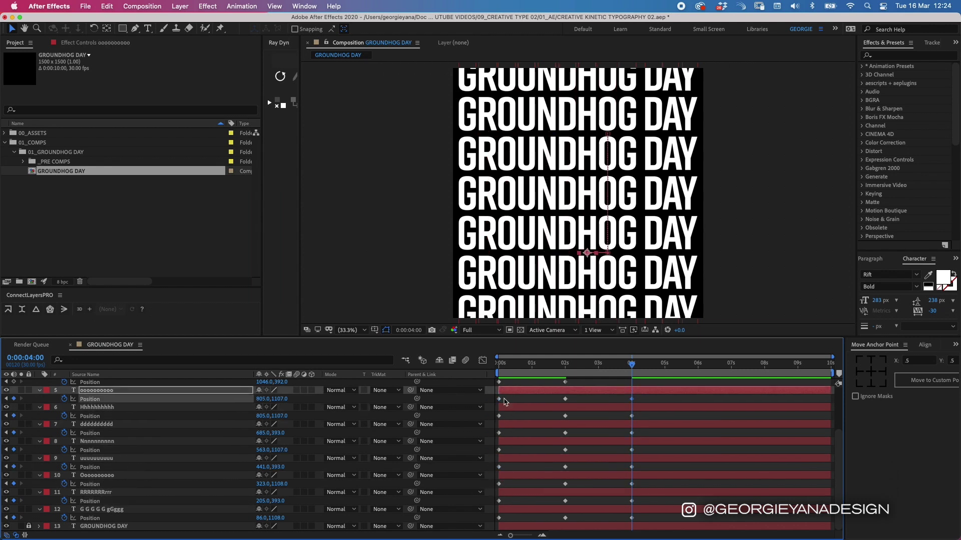
At 4 seconds, paste each remaining column's own 0-second Position keyframe: the second O, second G, second D, A and Y
{"action": "left_click_drag", "start_coordinate": [494, 392], "coordinate": [481, 393]}
{"action": "key", "text": "super+c"}
{"action": "key", "text": "super+v"}
{"action": "left_click_drag", "start_coordinate": [506, 421], "coordinate": [482, 394]}
{"action": "key", "text": "super+c"}
{"action": "scroll", "coordinate": [605, 424], "scroll_direction": "down", "scroll_amount": 3}
{"action": "key", "text": "super+v"}
{"action": "scroll", "coordinate": [525, 390], "scroll_direction": "up", "scroll_amount": 6}
{"action": "key", "text": "super+c"}
{"action": "key", "text": "super+v"}
{"action": "key", "text": "super+c"}
{"action": "key", "text": "super+v"}
Select all columns' Position keyframes and shape their curves in the Graph Editor so the movement eases in and out smoothly
{"action": "left_click_drag", "start_coordinate": [621, 391], "coordinate": [659, 533]}
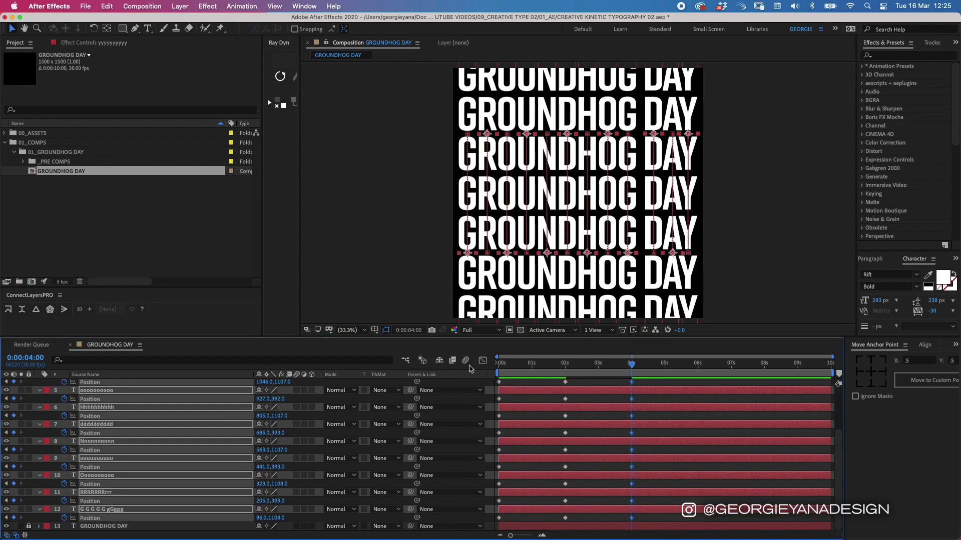
{"action": "left_click", "coordinate": [483, 362]}
{"action": "key", "text": "equal"}
{"action": "left_click_drag", "start_coordinate": [619, 394], "coordinate": [594, 516]}
{"action": "left_click_drag", "start_coordinate": [587, 516], "coordinate": [583, 505]}
{"action": "left_click_drag", "start_coordinate": [523, 443], "coordinate": [559, 511]}
{"action": "left_click_drag", "start_coordinate": [541, 454], "coordinate": [670, 454]}
{"action": "left_click_drag", "start_coordinate": [620, 475], "coordinate": [574, 515]}
{"action": "left_click_drag", "start_coordinate": [492, 493], "coordinate": [520, 461]}
{"action": "left_click_drag", "start_coordinate": [510, 474], "coordinate": [543, 507]}
{"action": "left_click_drag", "start_coordinate": [624, 485], "coordinate": [655, 511]}
{"action": "left_click_drag", "start_coordinate": [575, 503], "coordinate": [579, 503]}
{"action": "left_click", "coordinate": [482, 360]}
Stagger the Position keyframes from the R column through the second O, delaying each column one frame more than the previous one
{"action": "left_click_drag", "start_coordinate": [542, 364], "coordinate": [497, 365]}
{"action": "left_click", "coordinate": [535, 383]}
{"action": "key", "text": "minus"}
{"action": "scroll", "coordinate": [653, 386], "scroll_direction": "up", "scroll_amount": 5}
{"action": "left_click_drag", "start_coordinate": [653, 386], "coordinate": [490, 506]}
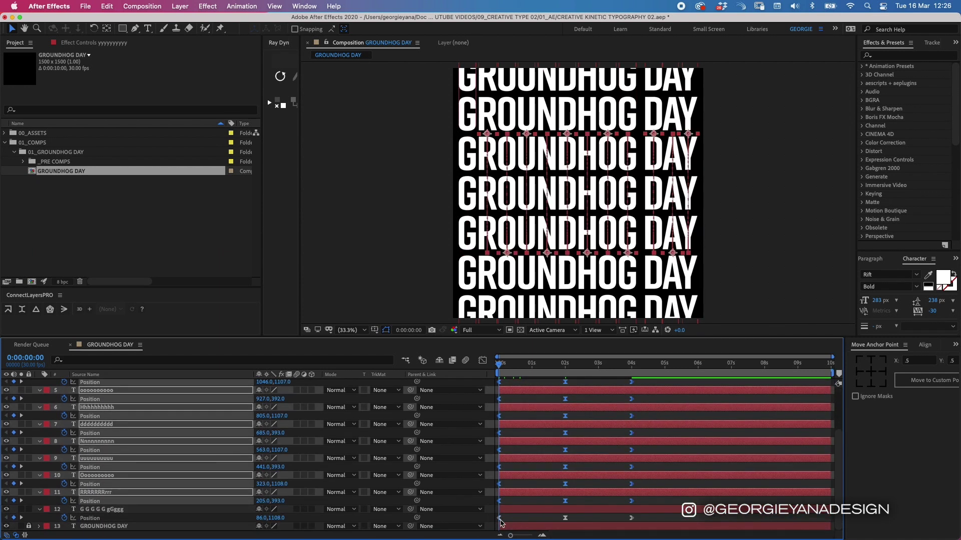
{"action": "key", "text": "equal"}
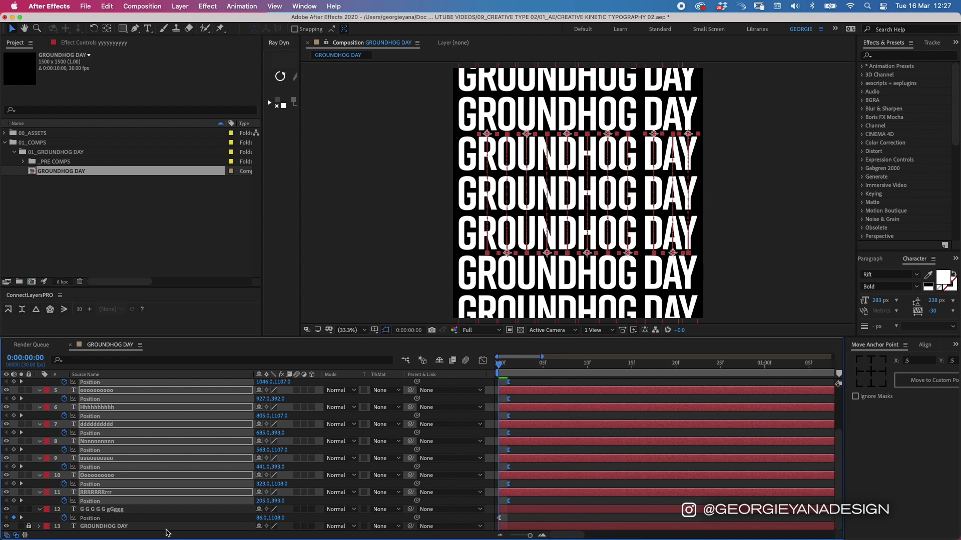
{"action": "left_click", "coordinate": [92, 492]}
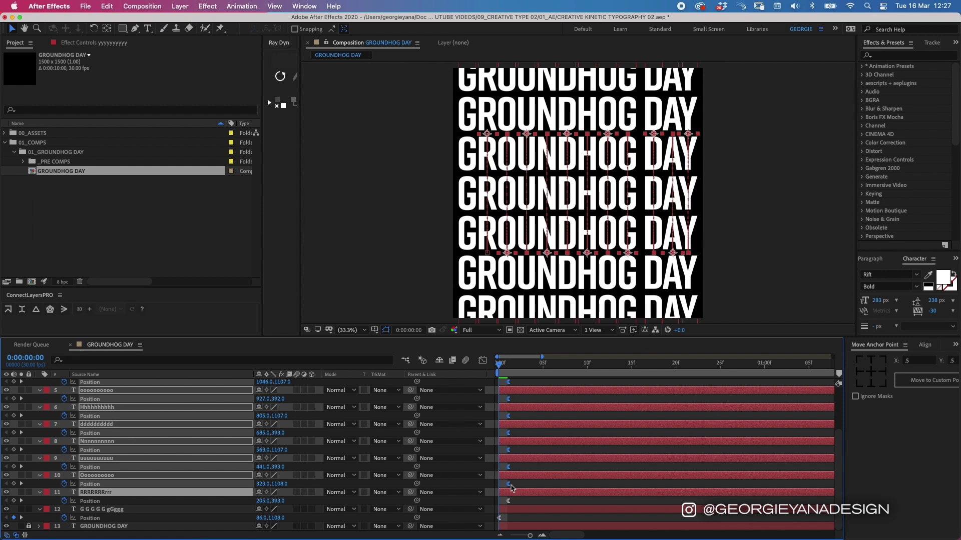
{"action": "left_click", "coordinate": [592, 477]}
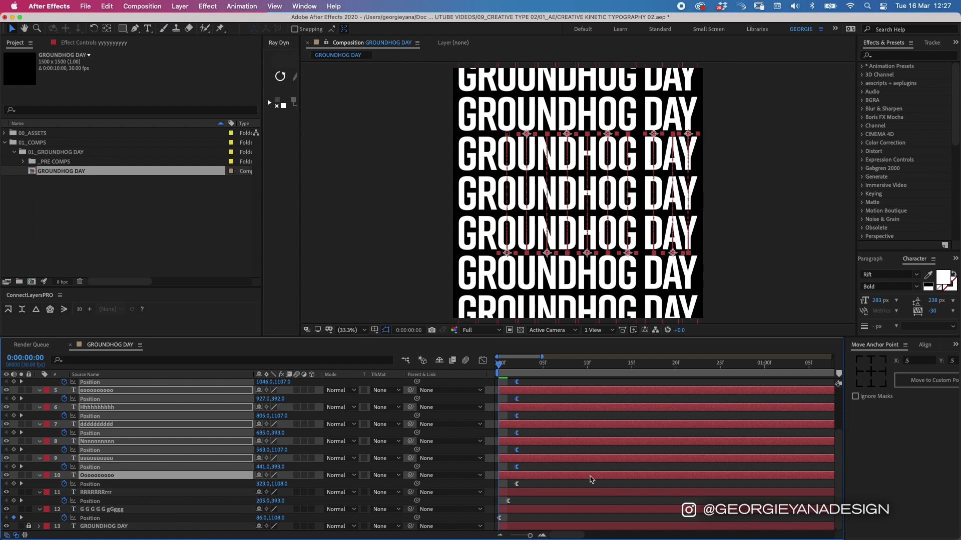
{"action": "left_click_drag", "start_coordinate": [517, 468], "coordinate": [561, 402]}
{"action": "left_click", "coordinate": [90, 469], "text": "super"}
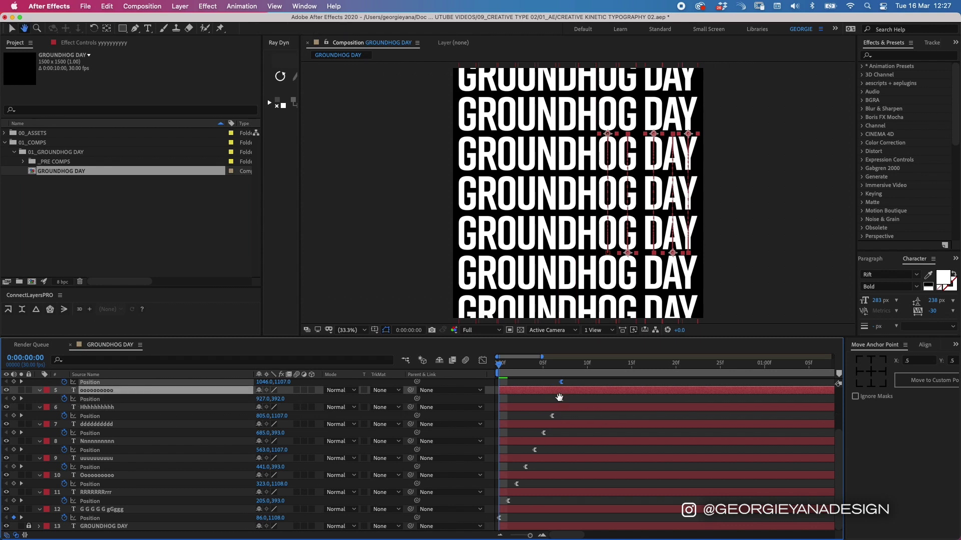
Continue the one-frame stagger of the Position keyframes through the second G, second D, A and Y columns
{"action": "scroll", "coordinate": [226, 454], "scroll_direction": "up", "scroll_amount": 3}
{"action": "left_click_drag", "start_coordinate": [561, 442], "coordinate": [596, 392]}
{"action": "left_click", "coordinate": [578, 425], "text": "shift"}
{"action": "left_click", "coordinate": [588, 408], "text": "shift"}
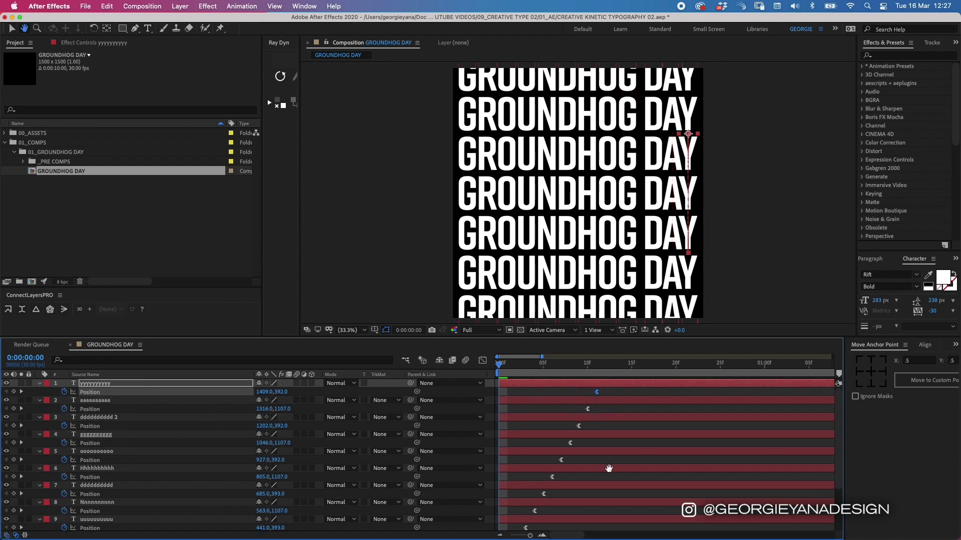
Show the full timeline and preview the staggered column animation from the start
{"action": "key", "text": "minus"}
{"action": "key", "text": "minus"}
{"action": "key", "text": "minus"}
{"action": "key", "text": "minus"}
{"action": "key", "text": "minus"}
{"action": "key", "text": "minus"}
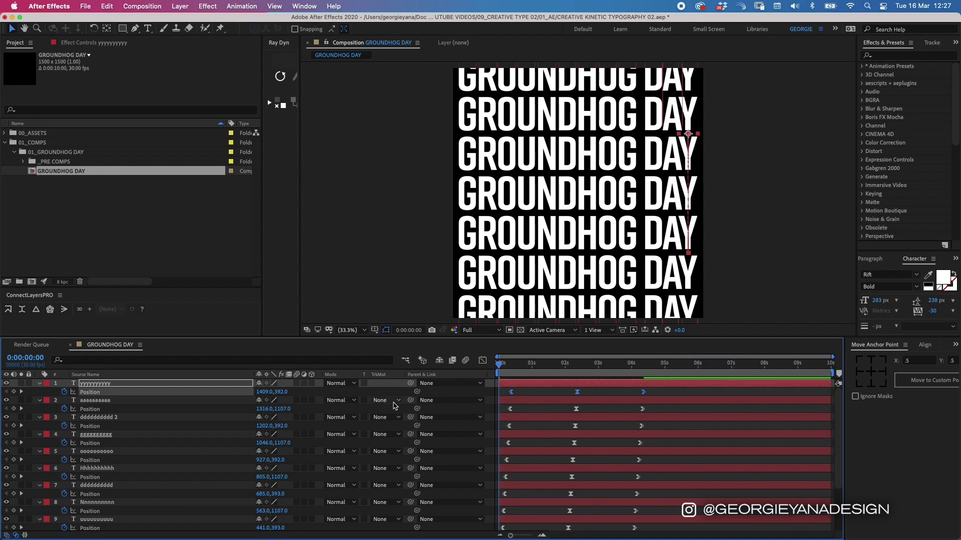
{"action": "left_click", "coordinate": [659, 394]}
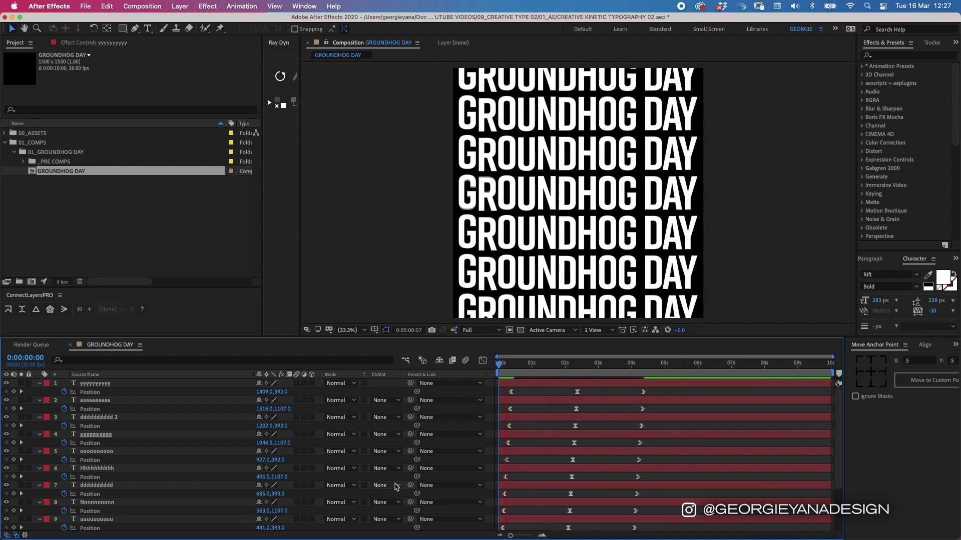
{"action": "key", "text": "space"}
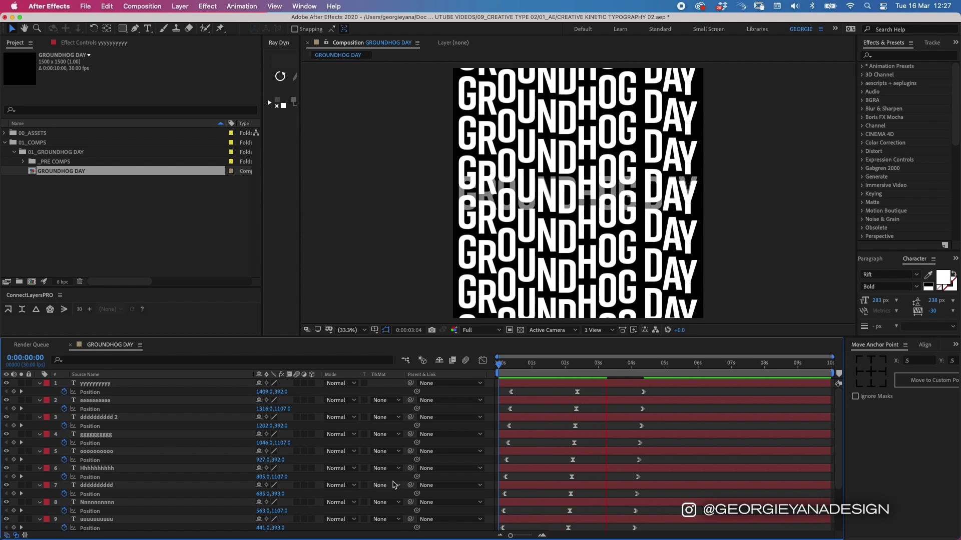
{"action": "key", "text": "space"}
Unlock and delete the original GROUNDHOG DAY layer below the letter columns
{"action": "scroll", "coordinate": [839, 414], "scroll_direction": "down", "scroll_amount": 3}
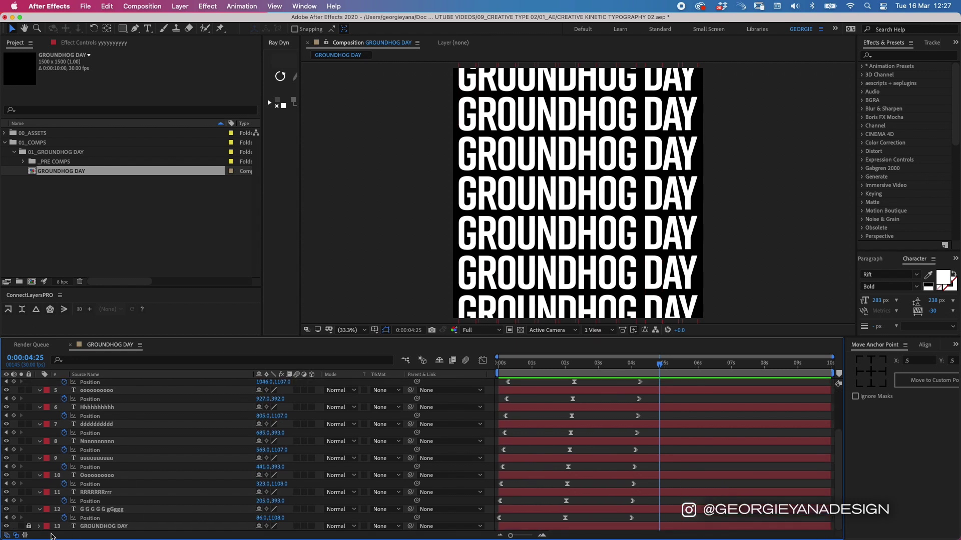
{"action": "left_click", "coordinate": [108, 526]}
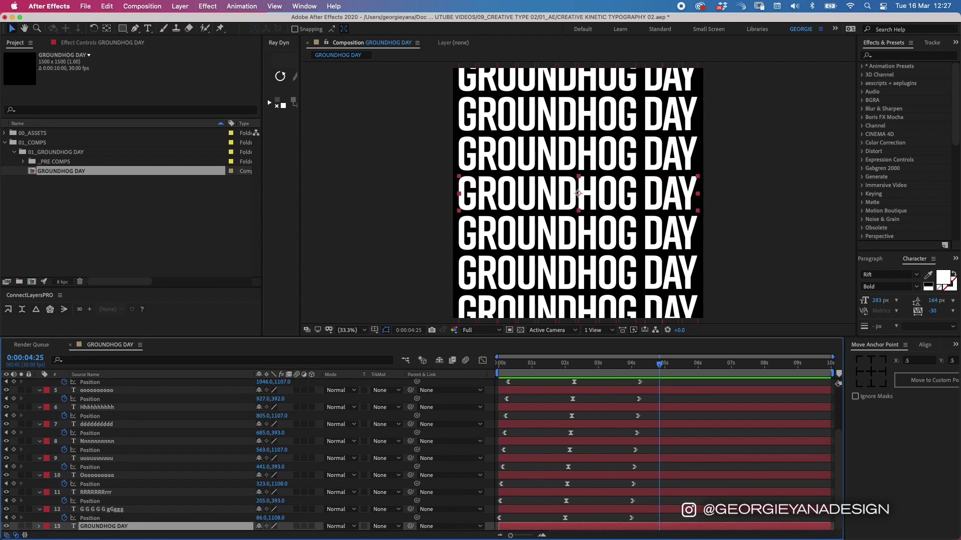
{"action": "left_click", "coordinate": [82, 535]}
Paste a copy of the first G column's last Position keyframe at 0:00:04:23
{"action": "left_click", "coordinate": [640, 371]}
{"action": "left_click_drag", "start_coordinate": [640, 371], "coordinate": [657, 369]}
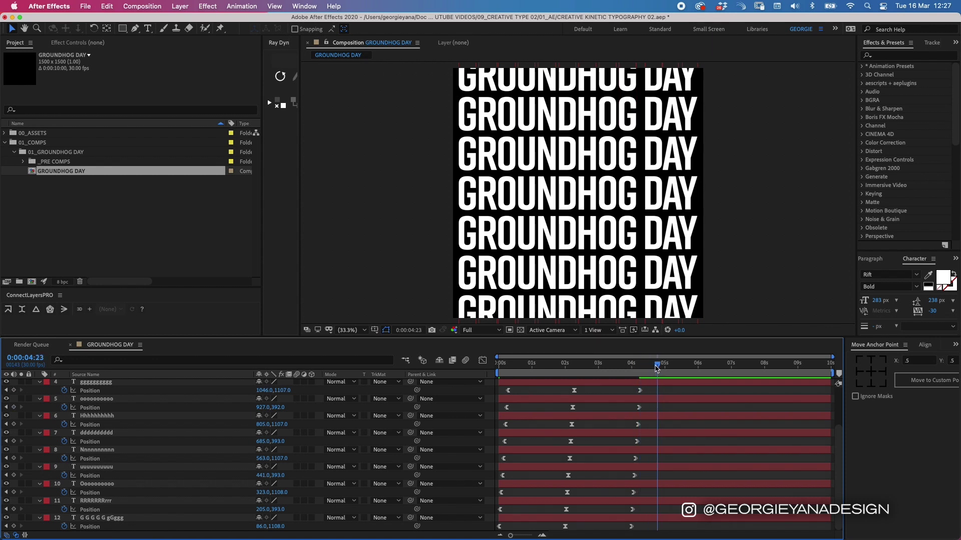
{"action": "left_click", "coordinate": [631, 527]}
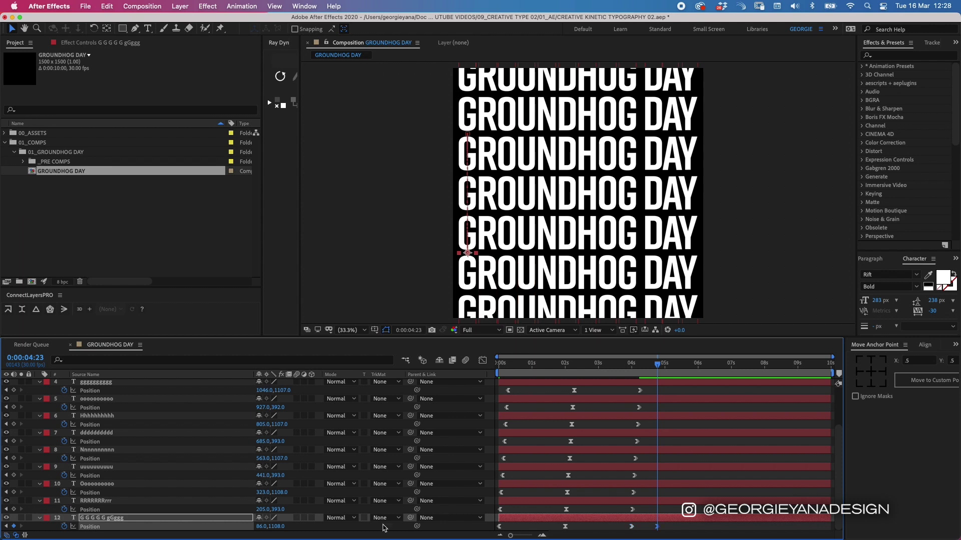
Add the expression loopOut("cycle") to the first G column's Position
{"action": "left_click", "coordinate": [65, 527], "text": "alt"}
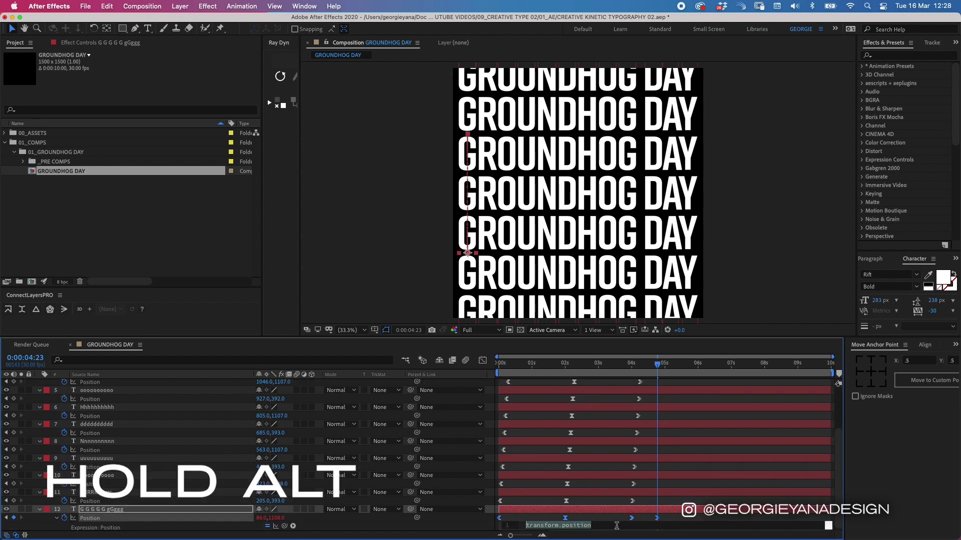
{"action": "type", "text": "loop"}
{"action": "key", "text": "Down"}
{"action": "key", "text": "Down"}
{"action": "key", "text": "Return"}
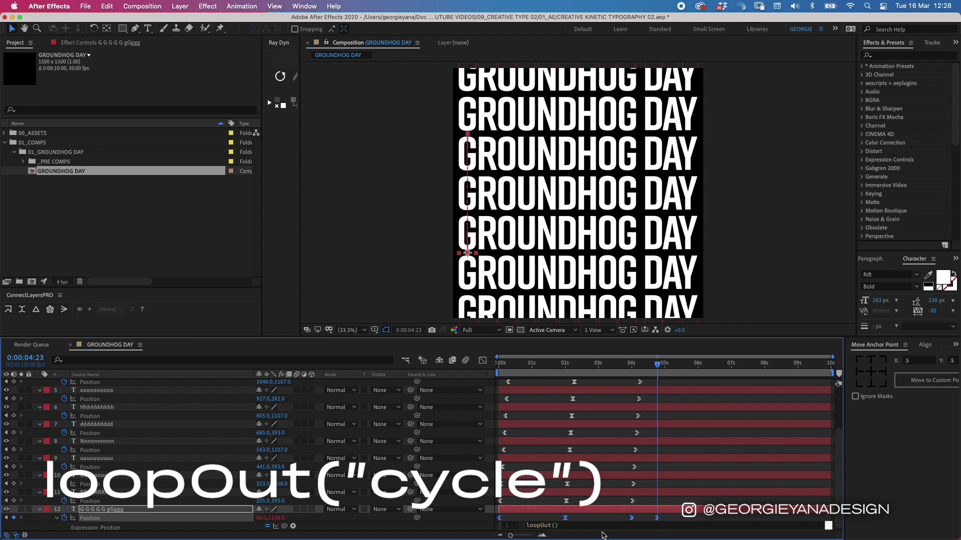
{"action": "type", "text": "\""}
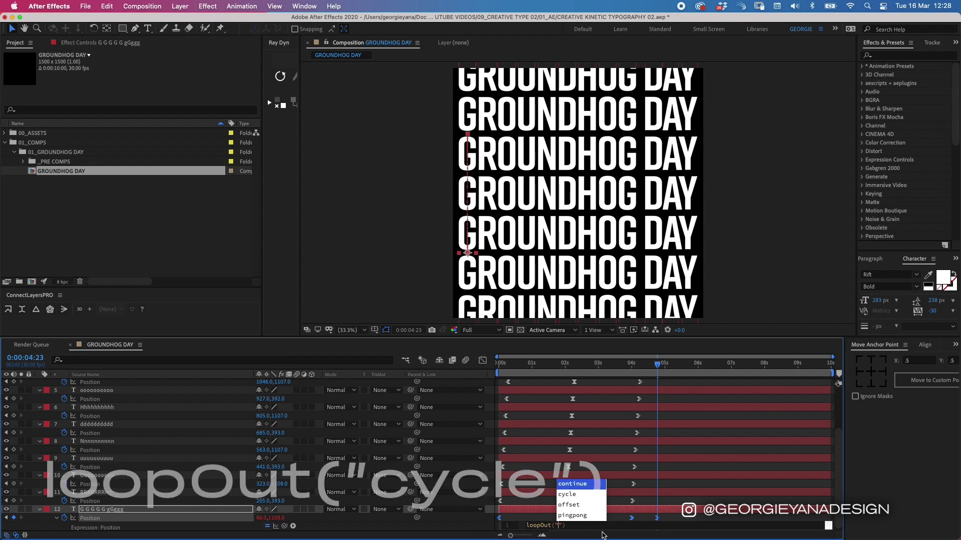
{"action": "left_click", "coordinate": [573, 495]}
{"action": "left_click", "coordinate": [572, 495]}
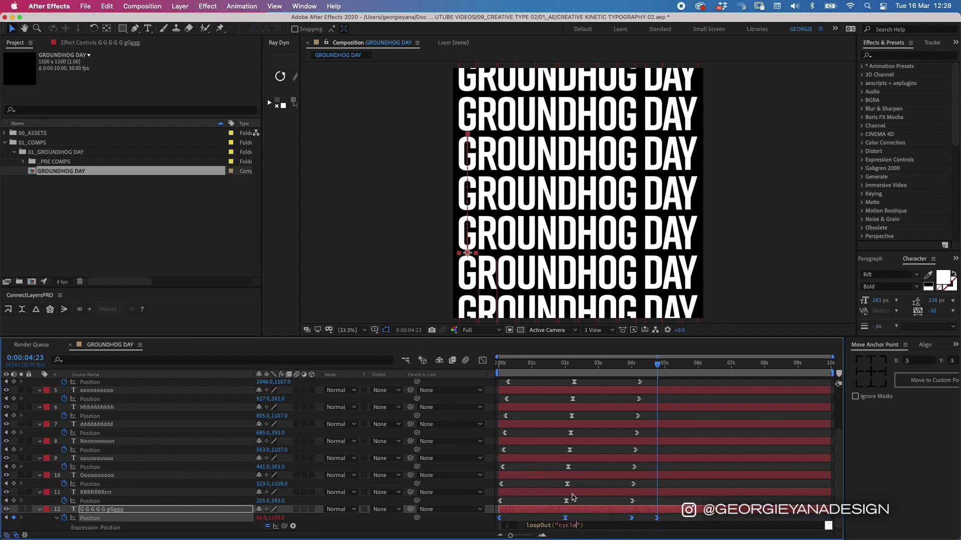
{"action": "left_click", "coordinate": [662, 513]}
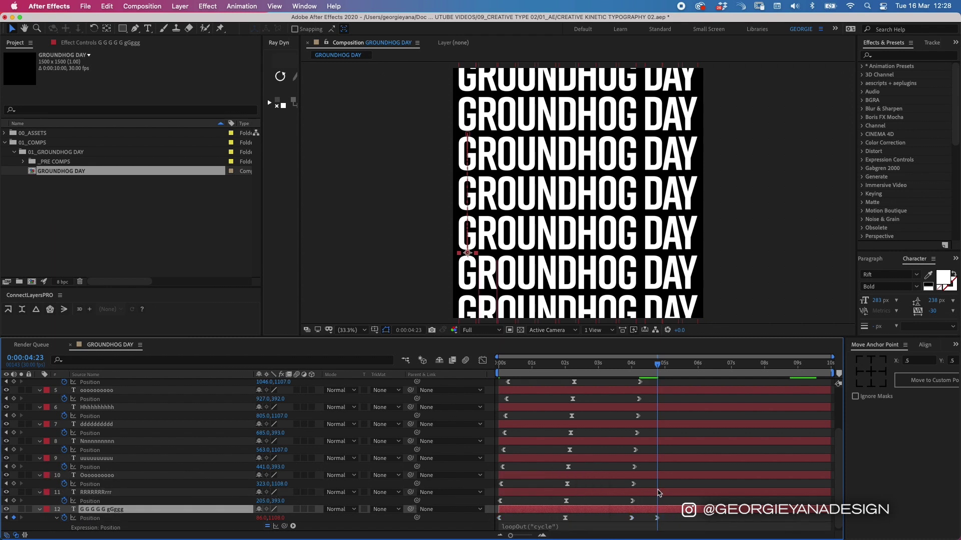
Copy the R column's last Position keyframe to 0:00:04:24 and give its Position the same loopOut("cycle") expression
{"action": "left_click", "coordinate": [657, 494]}
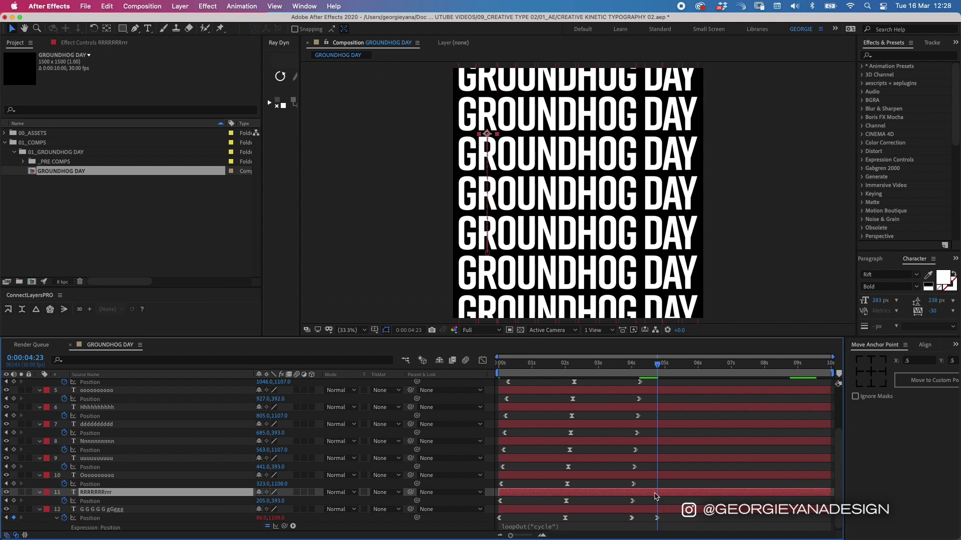
{"action": "key", "text": "Page_Down"}
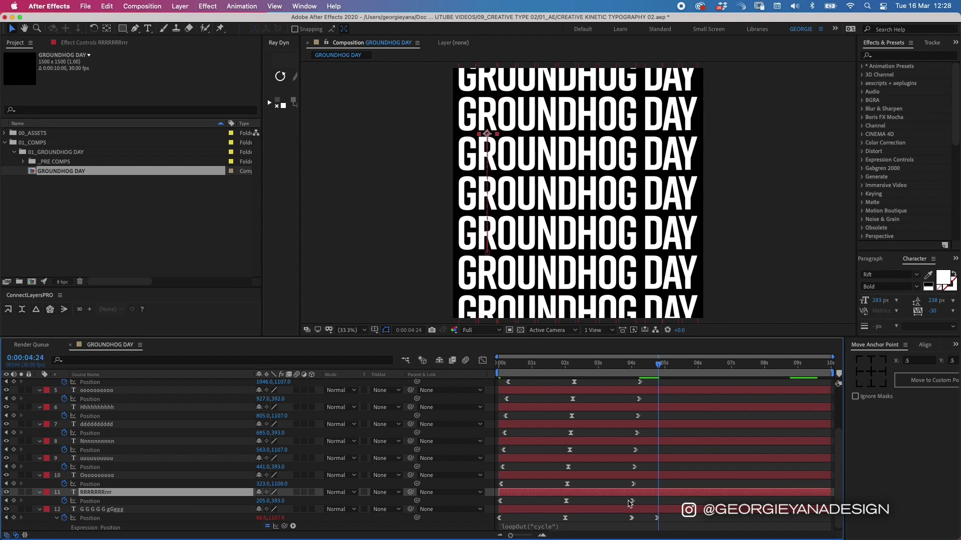
{"action": "left_click", "coordinate": [632, 501]}
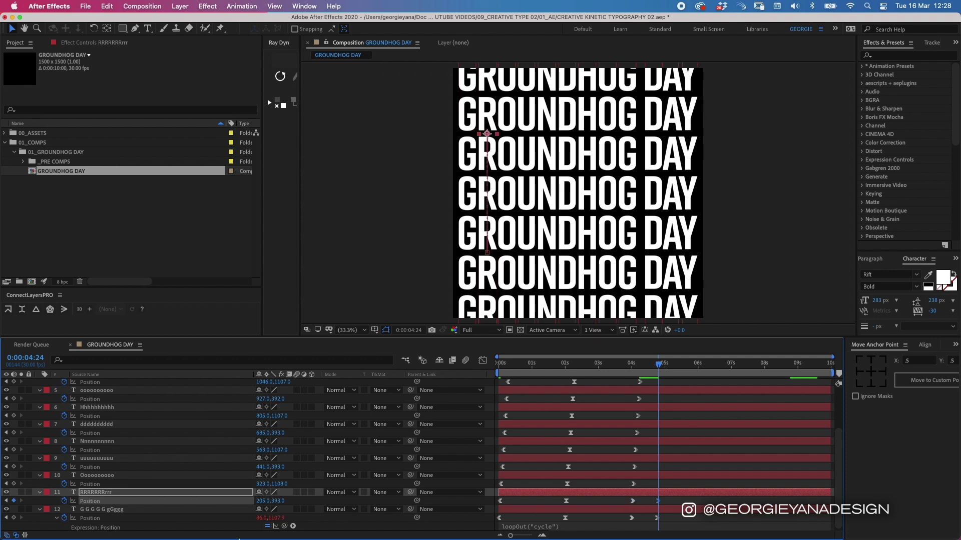
{"action": "left_click", "coordinate": [569, 524]}
{"action": "key", "text": "super+c"}
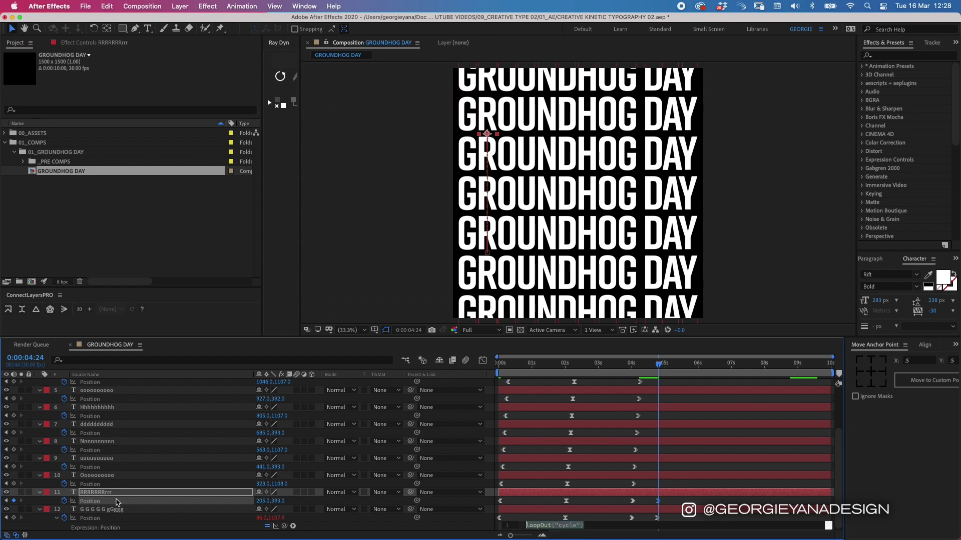
{"action": "left_click", "coordinate": [64, 501], "text": "alt"}
{"action": "key", "text": "super+v"}
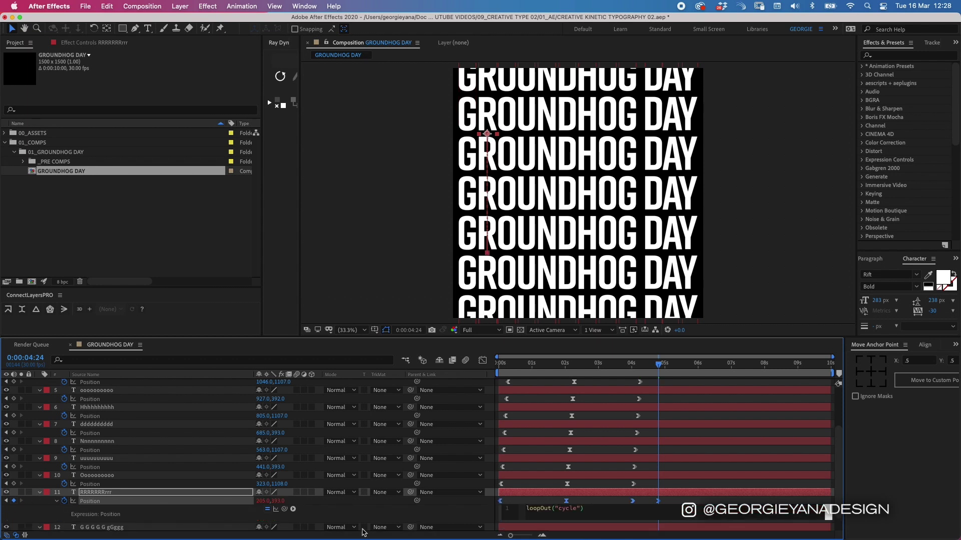
{"action": "left_click", "coordinate": [671, 493]}
Copy the first O column's last Position keyframe to 0:00:04:25 and add the loopOut("cycle") expression to its Position
{"action": "key", "text": "Page_Down"}
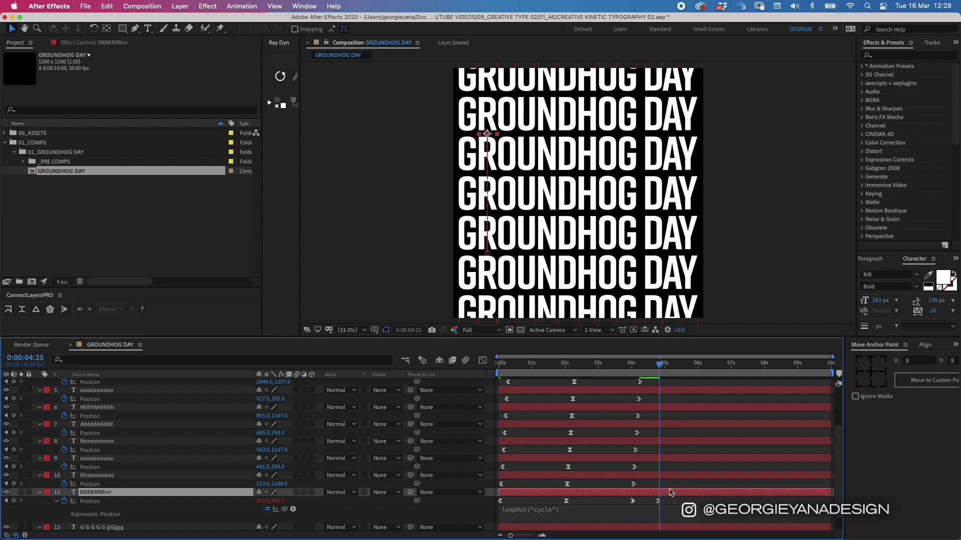
{"action": "left_click_drag", "start_coordinate": [640, 484], "coordinate": [622, 488]}
{"action": "key", "text": "super+c"}
{"action": "key", "text": "super+v"}
{"action": "left_click", "coordinate": [64, 484], "text": "alt"}
Copy the last Position keyframes of the U, N and first D columns to frames 4:26, 4:27 and 4:28, and loop each with loopOut("cycle")
{"action": "key", "text": "Page_Down"}
{"action": "left_click_drag", "start_coordinate": [643, 440], "coordinate": [628, 443]}
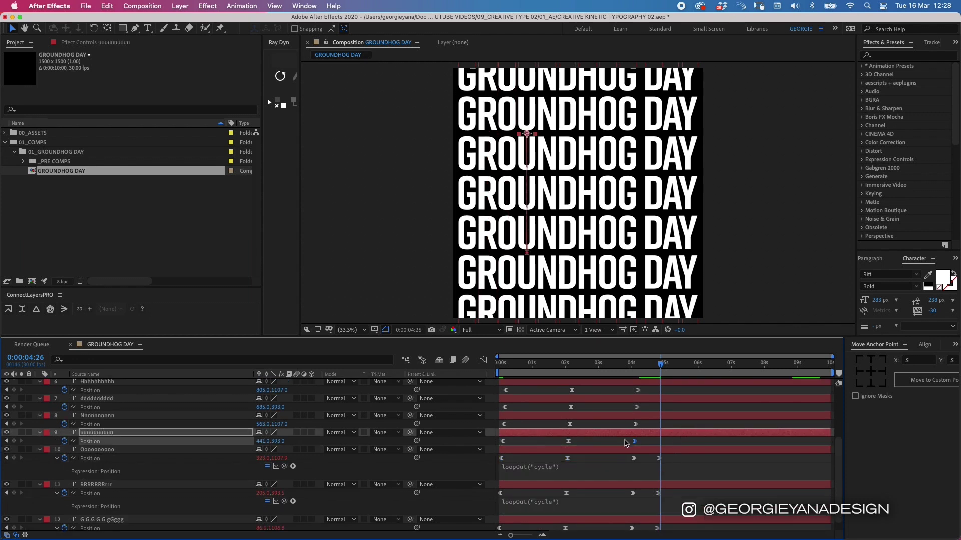
{"action": "left_click", "coordinate": [64, 441], "text": "alt"}
{"action": "left_click", "coordinate": [64, 424], "text": "alt"}
{"action": "type", "text": "loopOut(\"cycle\")"}
{"action": "left_click_drag", "start_coordinate": [644, 406], "coordinate": [630, 410]}
{"action": "key", "text": "super+c"}
{"action": "key", "text": "super+v"}
{"action": "left_click", "coordinate": [64, 407], "text": "alt"}
Copy the last Position keyframes of the H, second O and second G columns to 4:29, 5:00 and 5:01, adding loopOut("cycle") to each
{"action": "scroll", "coordinate": [656, 450], "scroll_direction": "up", "scroll_amount": 3}
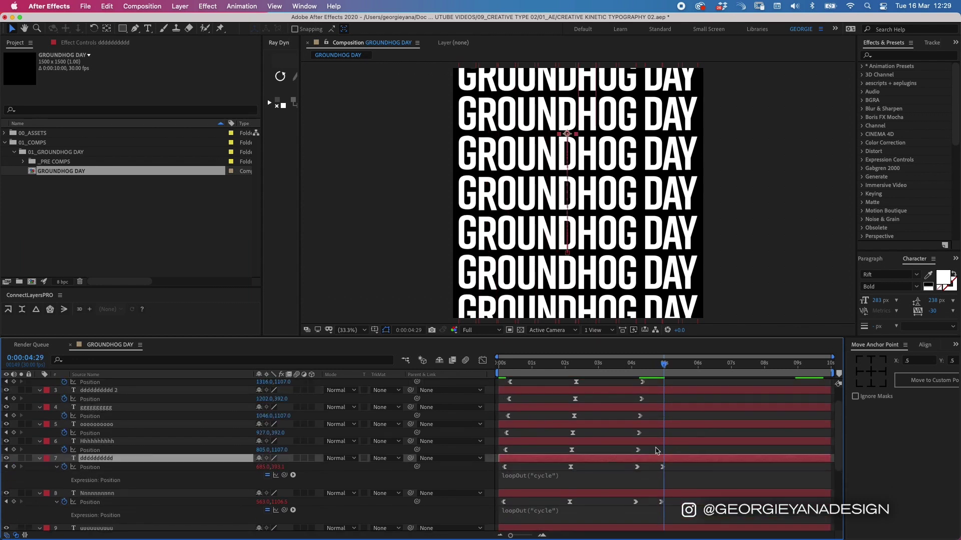
{"action": "left_click", "coordinate": [64, 450], "text": "alt"}
{"action": "left_click", "coordinate": [64, 432], "text": "alt"}
{"action": "type", "text": "loopOut(\"cycle\")"}
{"action": "key", "text": "Page_Down"}
{"action": "key", "text": "super+v"}
{"action": "left_click", "coordinate": [64, 416], "text": "alt"}
{"action": "type", "text": "loopOut(\"cycle\")"}
Give the second D, A and Y columns closing Position keyframes at 5:02, 5:03 and 5:04, with loopOut("cycle") on each
{"action": "left_click", "coordinate": [64, 399], "text": "alt"}
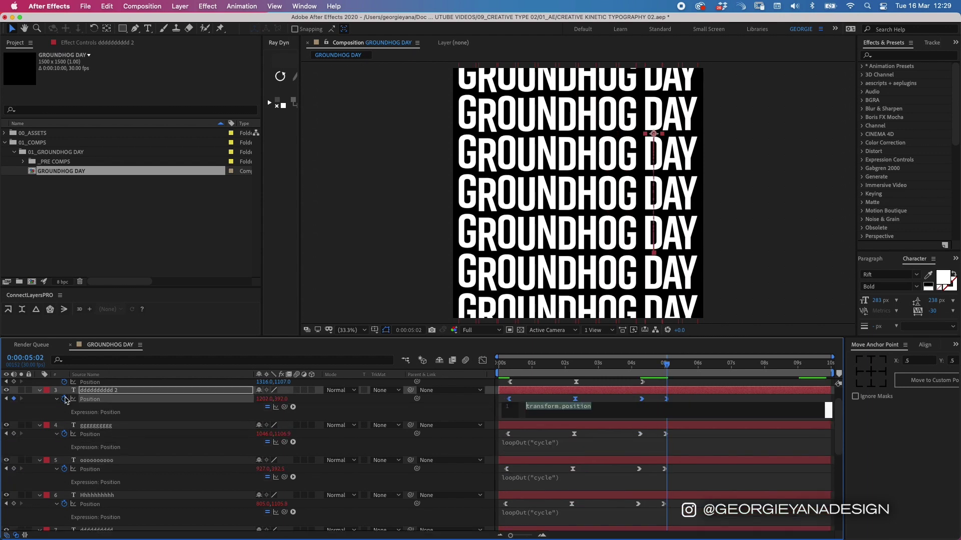
{"action": "type", "text": "loopOut(\"cycle\")"}
{"action": "scroll", "coordinate": [645, 425], "scroll_direction": "up", "scroll_amount": 3}
{"action": "left_click", "coordinate": [64, 409], "text": "alt"}
{"action": "type", "text": "loopOut(\"cycle\")"}
{"action": "key", "text": "Page_Down"}
{"action": "key", "text": "super+v"}
{"action": "left_click", "coordinate": [64, 392], "text": "alt"}
{"action": "type", "text": "loopOut(\"cycle\")"}
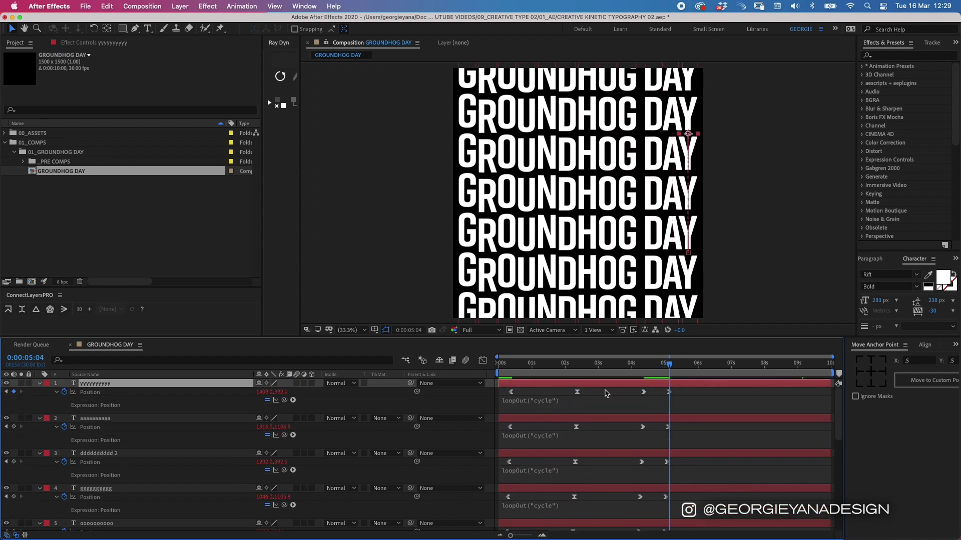
Collapse the layer properties and preview the looping animation from the start
{"action": "type", "text": "u"}
{"action": "key", "text": "Home"}
{"action": "key", "text": "space"}
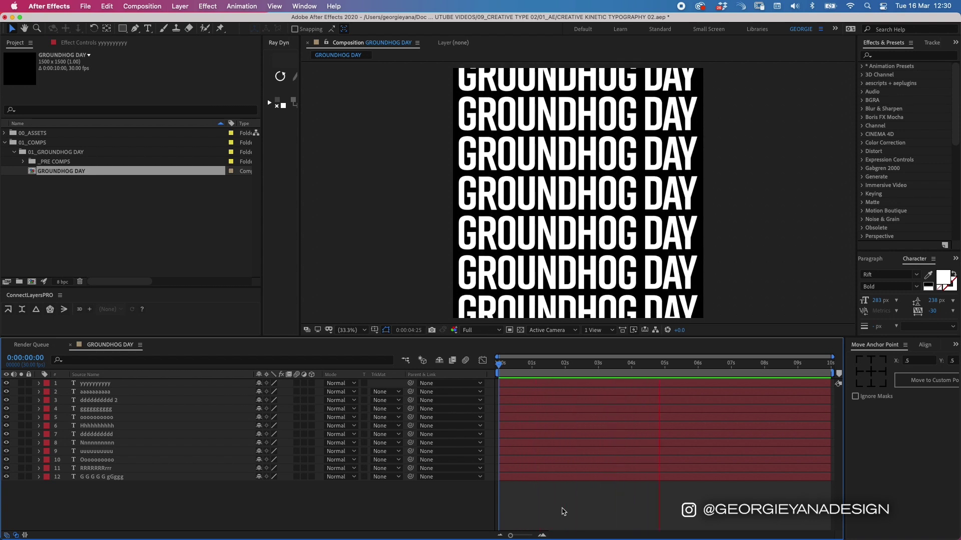
{"action": "key", "text": "space"}
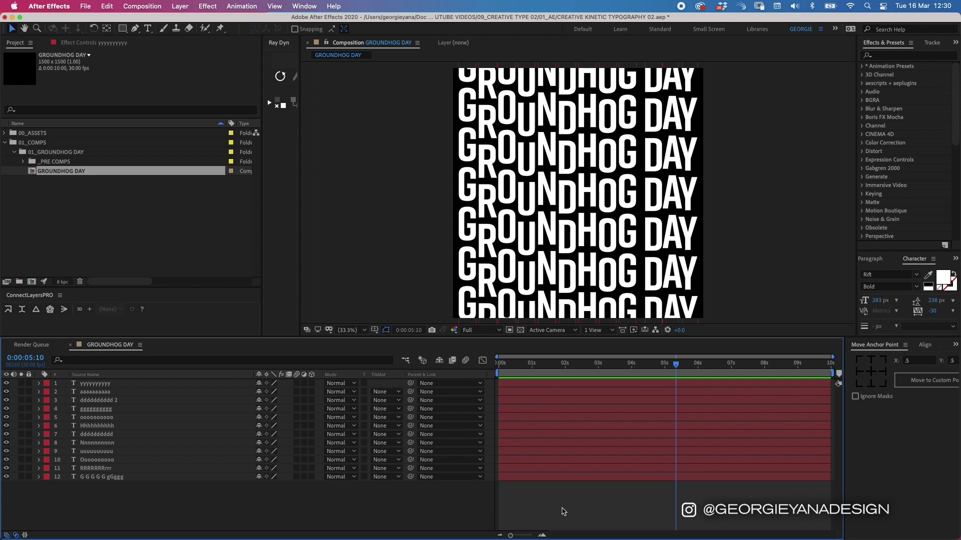
Pre-compose all the letter column layers into a new composition named MAIN TEXT ANI
{"action": "key", "text": "super+a"}
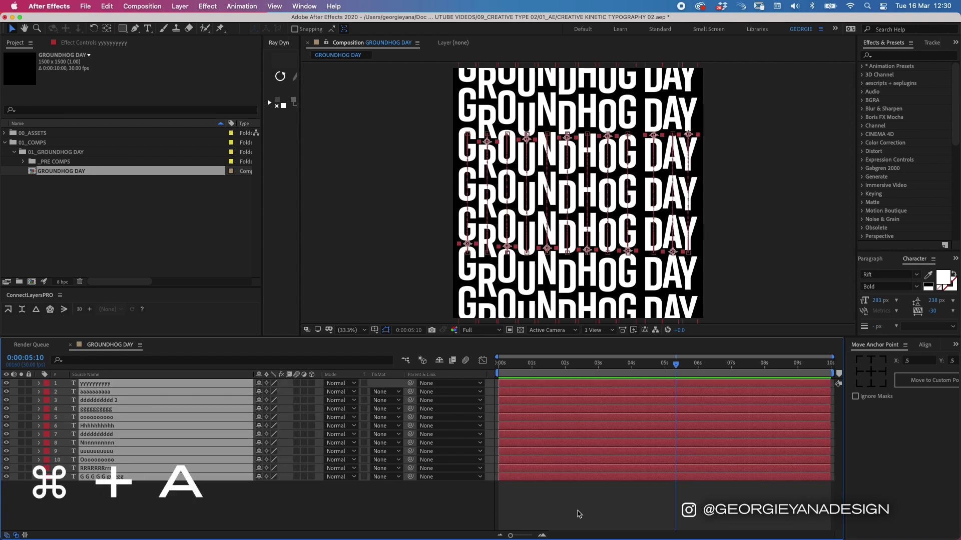
{"action": "key", "text": "super+shift+c"}
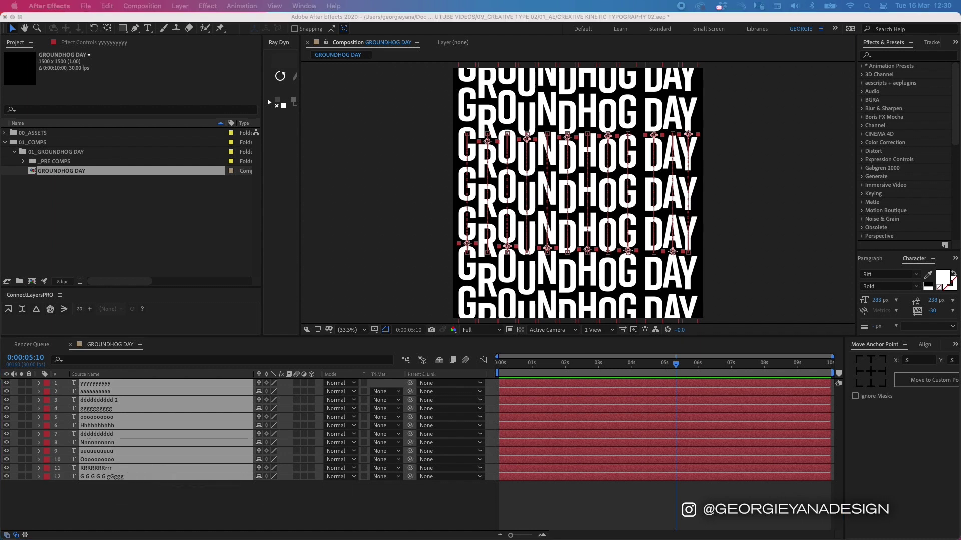
{"action": "type", "text": "c"}
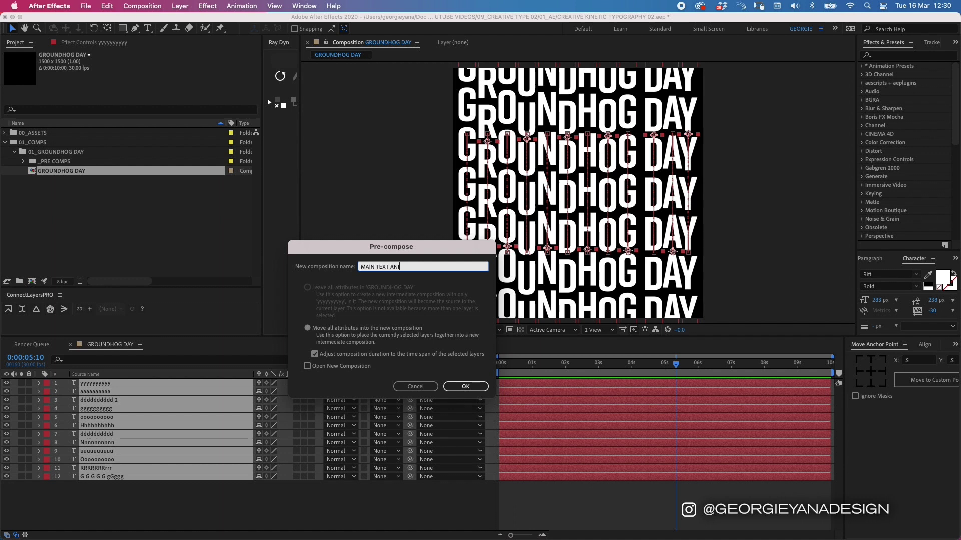
{"action": "type", "text": "AIN TEXT ANI"}
{"action": "key", "text": "Return"}
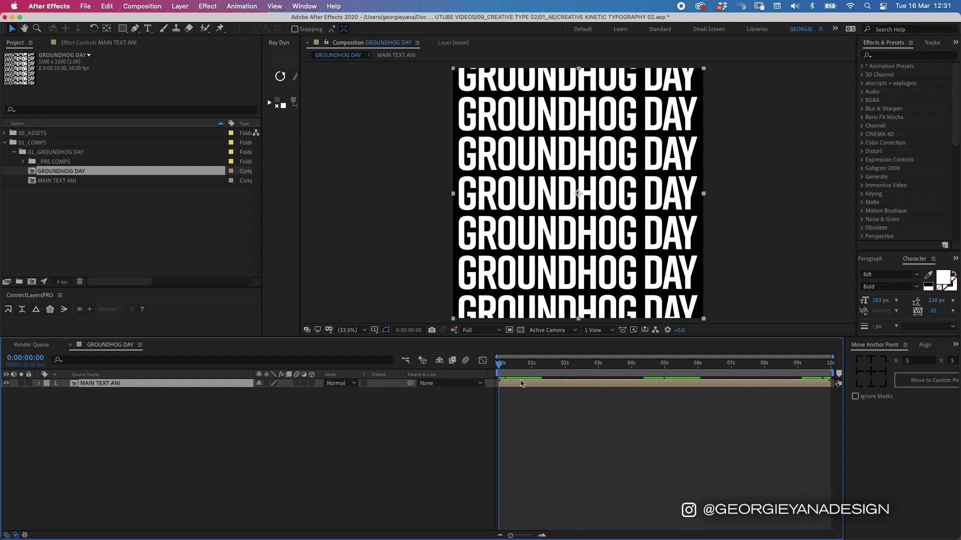
Add a 1500 x 1500 px black solid above the MAIN TEXT ANI layer
{"action": "left_click", "coordinate": [522, 416]}
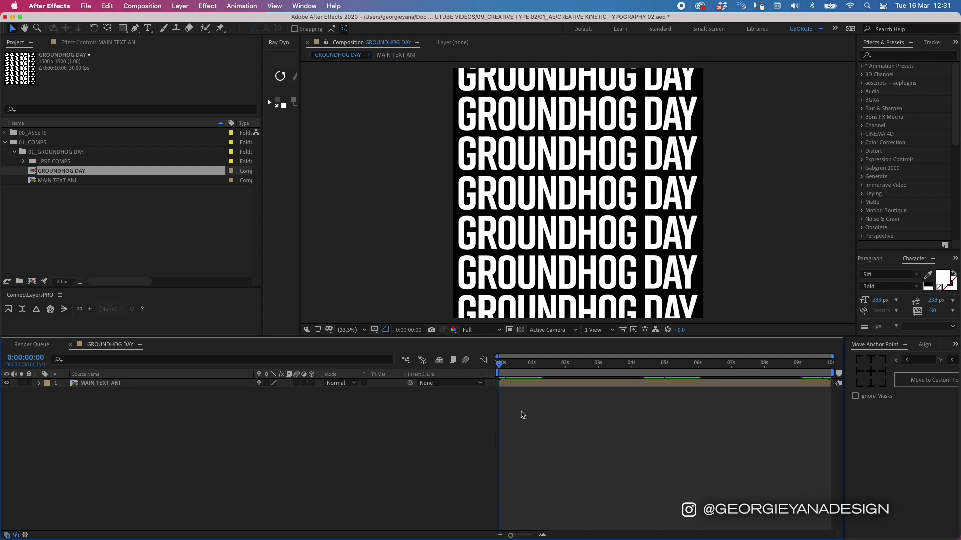
{"action": "right_click", "coordinate": [522, 416]}
{"action": "mouse_move", "coordinate": [547, 426]}
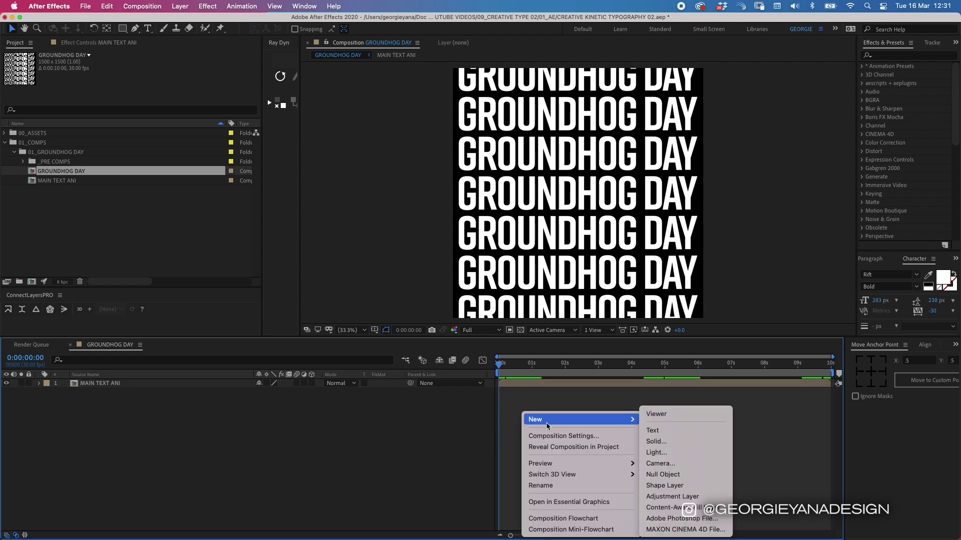
{"action": "left_click", "coordinate": [656, 441]}
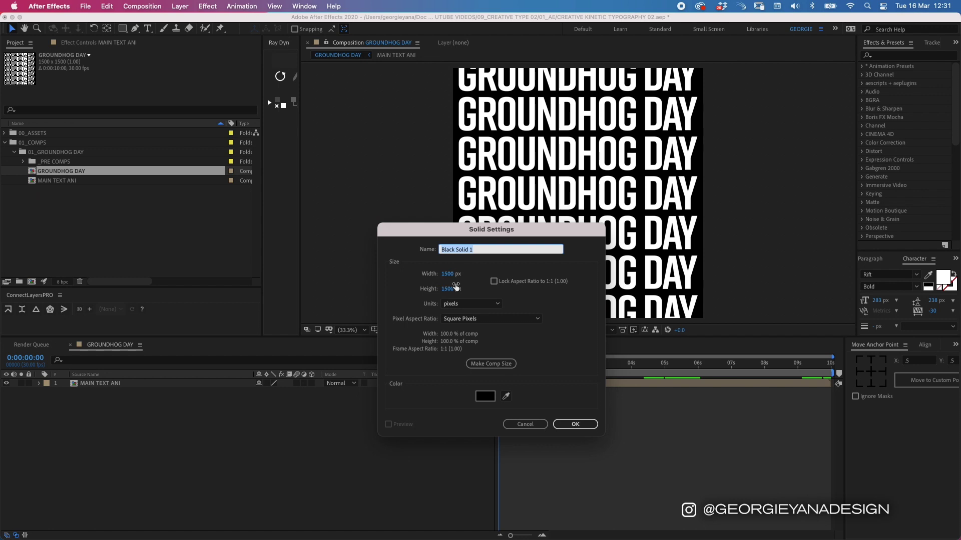
{"action": "left_click", "coordinate": [582, 426]}
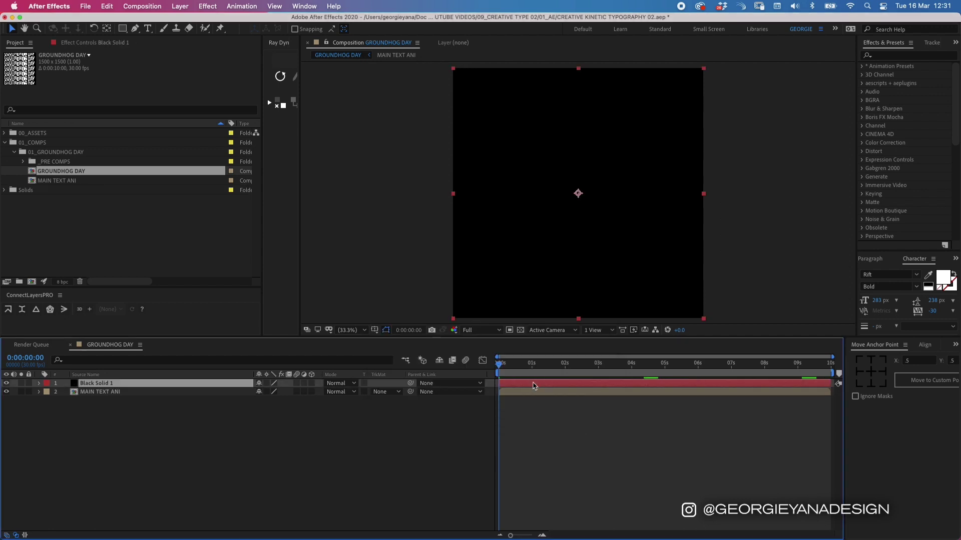
Unlink the black solid's scale proportions and set its vertical scale to 10%, keeping the horizontal scale at 100%
{"action": "key", "text": "s"}
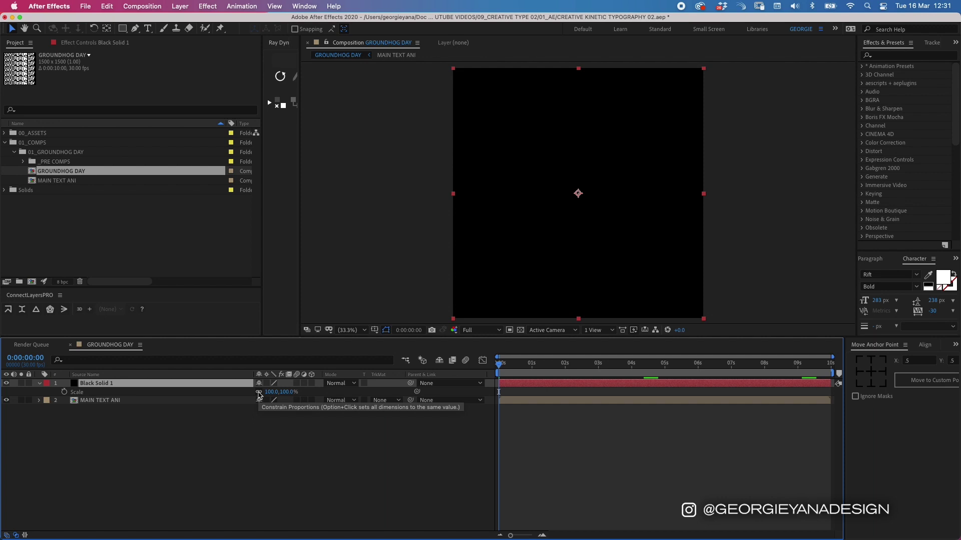
{"action": "left_click_drag", "start_coordinate": [274, 392], "coordinate": [269, 395]}
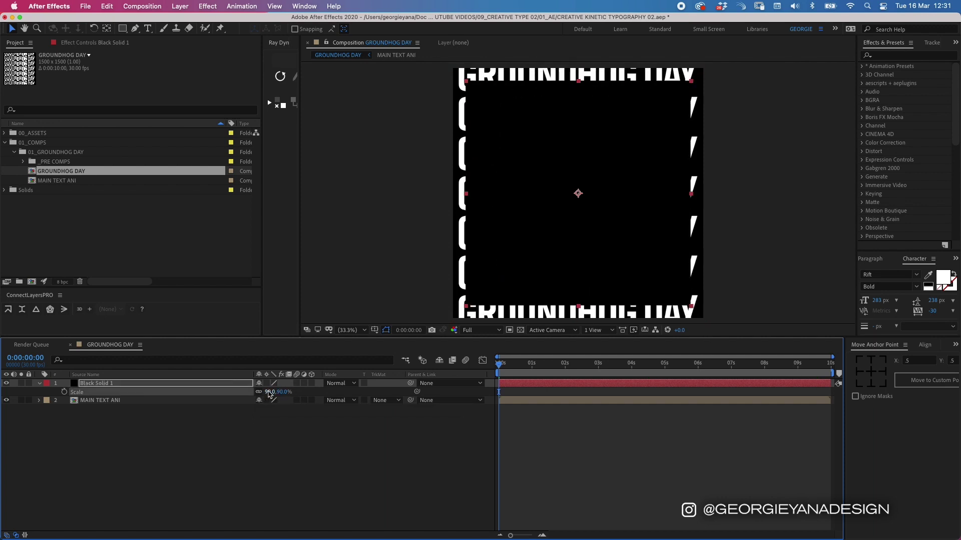
{"action": "key", "text": "super+z"}
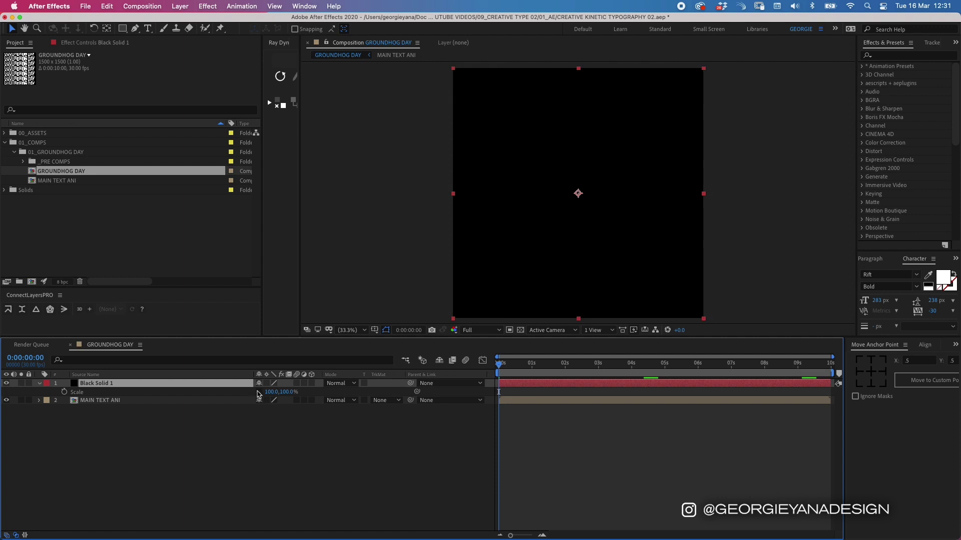
{"action": "mouse_move", "coordinate": [273, 395]}
{"action": "left_mouse_down"}
{"action": "mouse_move", "coordinate": [263, 396]}
{"action": "mouse_move", "coordinate": [284, 392]}
{"action": "left_mouse_up"}
{"action": "key", "text": "super+z"}
{"action": "key", "text": "super+z"}
{"action": "left_click", "coordinate": [284, 391]}
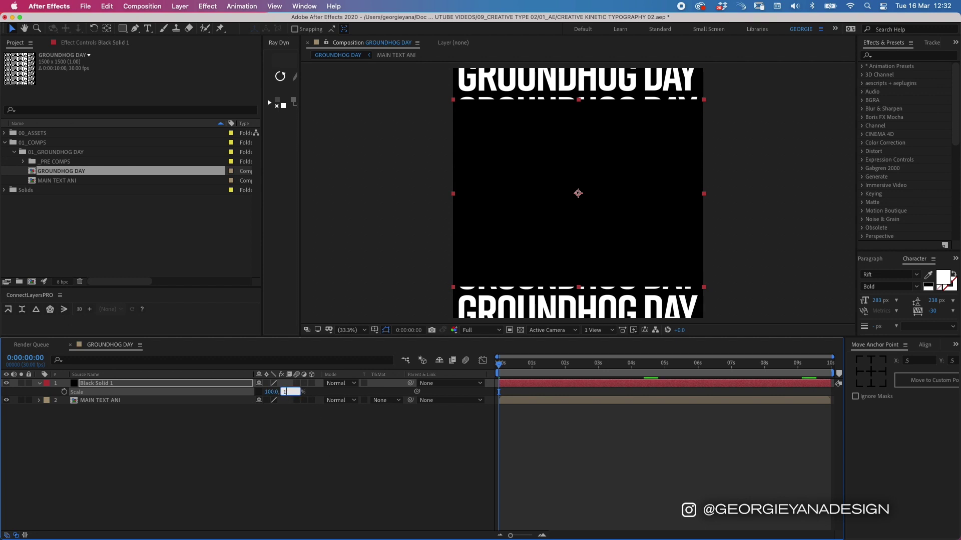
{"action": "key", "text": "Return"}
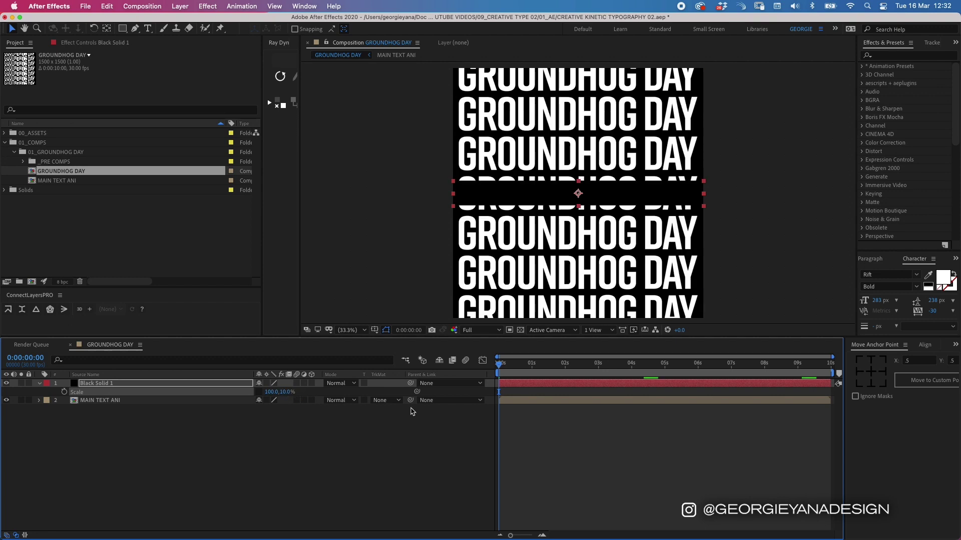
Align the thin black solid to the composition's top edge and duplicate it nine times
{"action": "left_click", "coordinate": [925, 345]}
{"action": "left_click", "coordinate": [906, 369]}
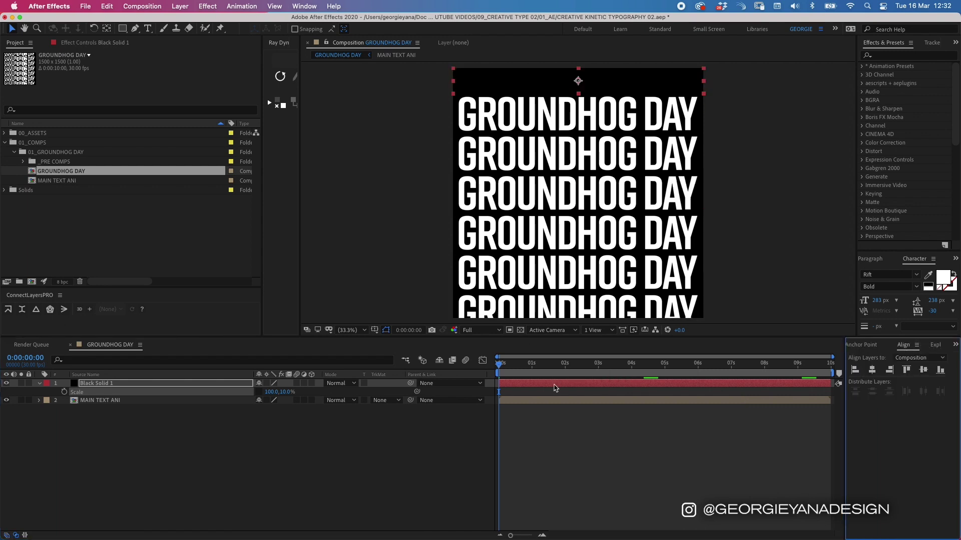
{"action": "left_click", "coordinate": [551, 386]}
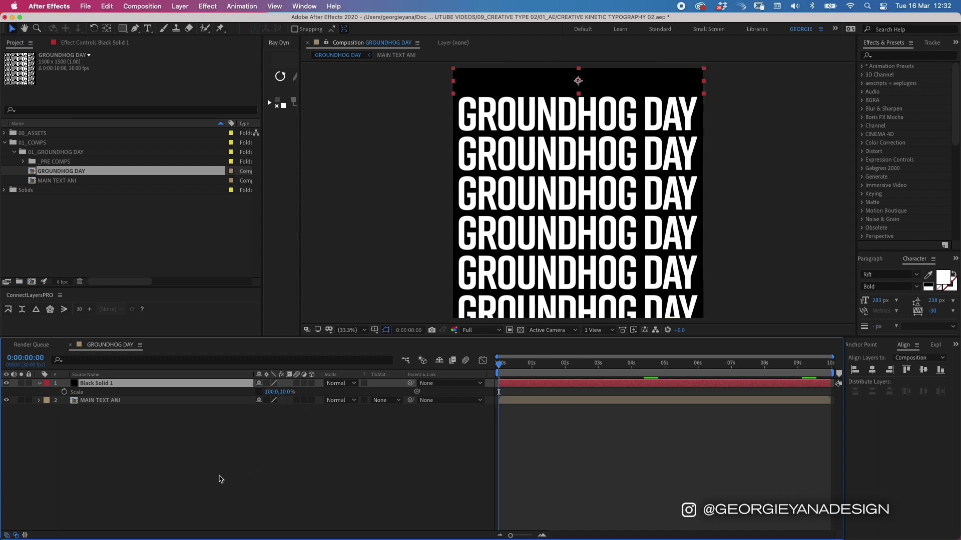
{"action": "key", "text": "super+d"}
{"action": "key", "text": "super+d"}
{"action": "key", "text": "super+d"}
{"action": "key", "text": "super+d"}
{"action": "key", "text": "super+d"}
{"action": "key", "text": "super+d"}
{"action": "key", "text": "super+d"}
{"action": "key", "text": "super+d"}
{"action": "key", "text": "super+d"}
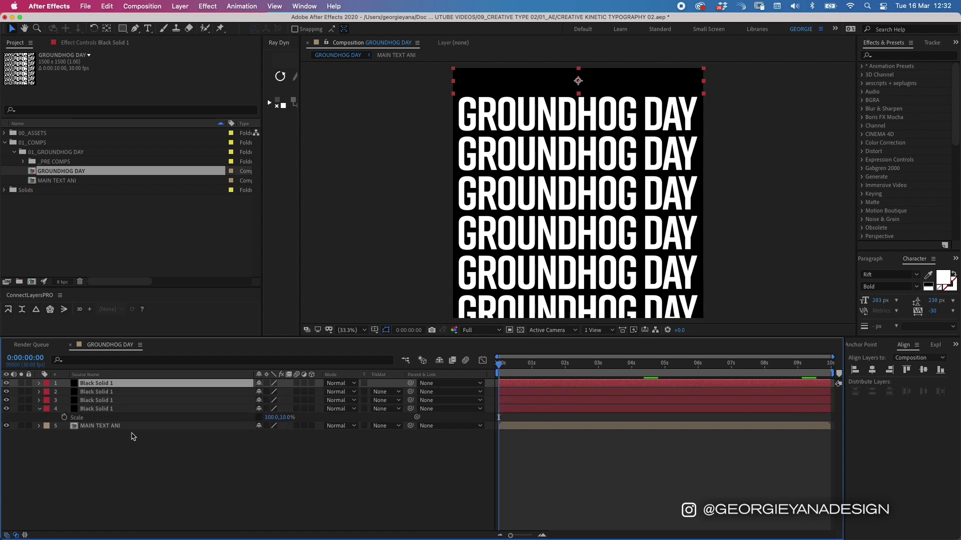
Spread the duplicated black bars down the composition, one below another, to the lower edge of the frame
{"action": "left_click", "coordinate": [108, 392]}
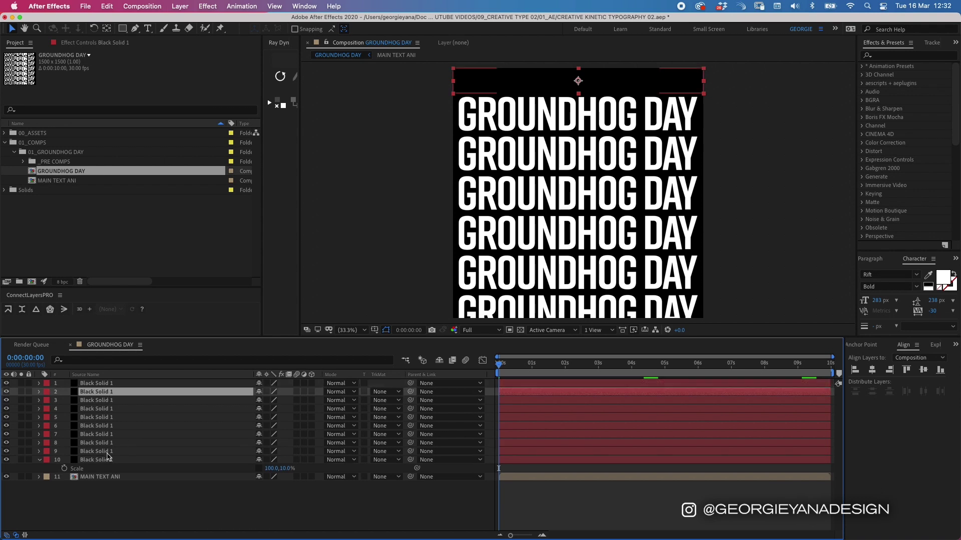
{"action": "left_click", "coordinate": [108, 460], "text": "shift"}
{"action": "left_click_drag", "start_coordinate": [551, 86], "coordinate": [527, 309]}
{"action": "left_click", "coordinate": [108, 391], "text": "super"}
{"action": "left_click", "coordinate": [103, 401], "text": "super"}
{"action": "left_click", "coordinate": [104, 409], "text": "super"}
{"action": "left_click", "coordinate": [104, 417], "text": "super"}
{"action": "left_click", "coordinate": [104, 425], "text": "super"}
{"action": "left_click", "coordinate": [104, 434], "text": "super"}
{"action": "left_click", "coordinate": [535, 265], "text": "shift"}
{"action": "left_click", "coordinate": [525, 289], "text": "shift"}
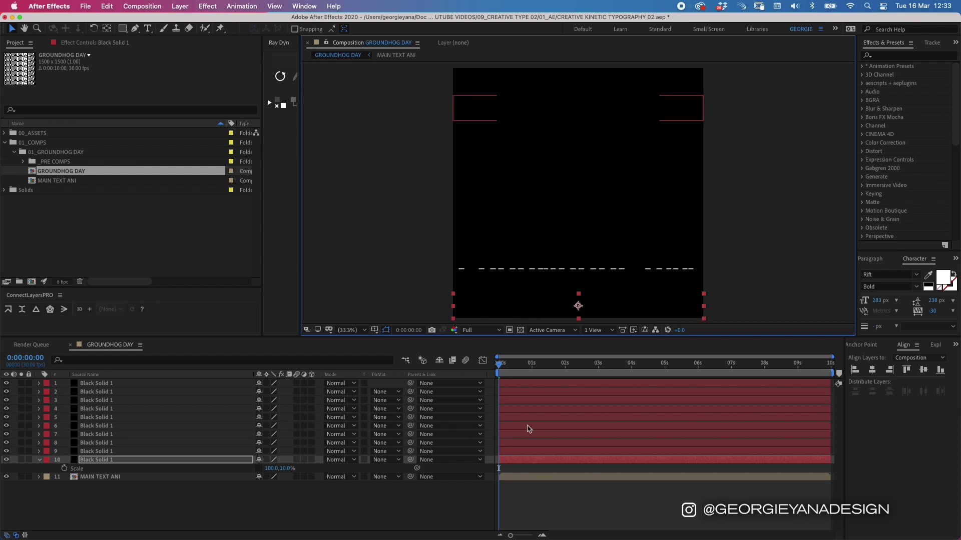
Align the lowest bar to the composition's bottom edge and distribute all ten bars evenly by their vertical centers
{"action": "left_click", "coordinate": [518, 461]}
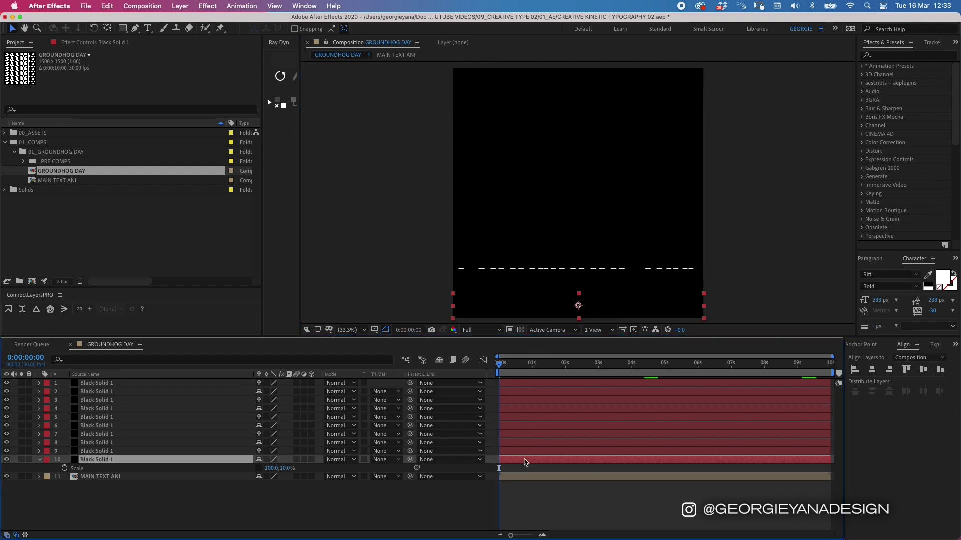
{"action": "left_click", "coordinate": [940, 371]}
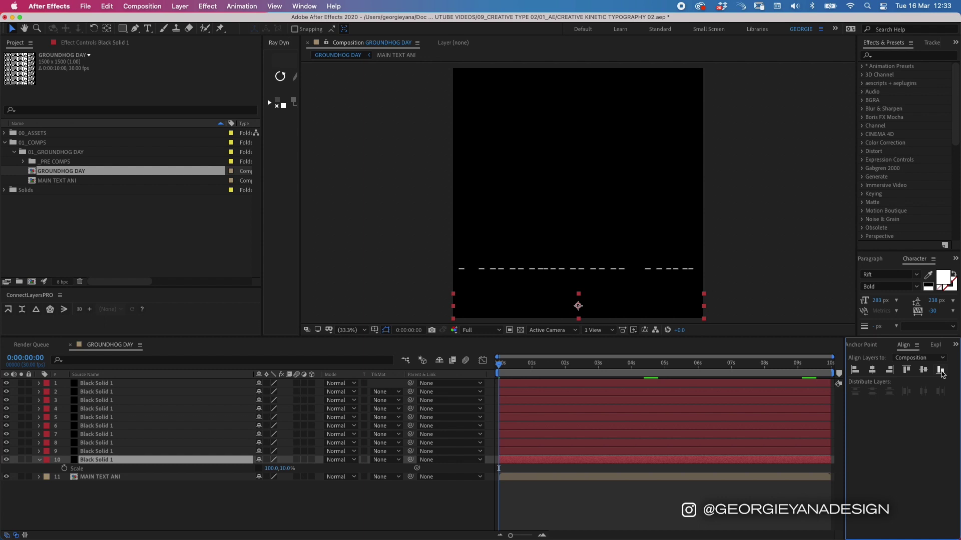
{"action": "left_click", "coordinate": [525, 384], "text": "shift"}
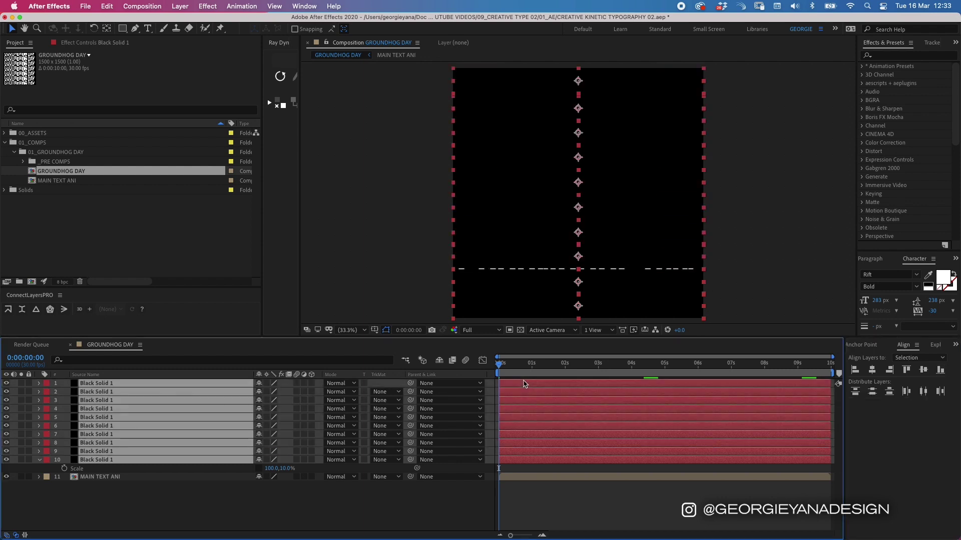
{"action": "left_click", "coordinate": [872, 392]}
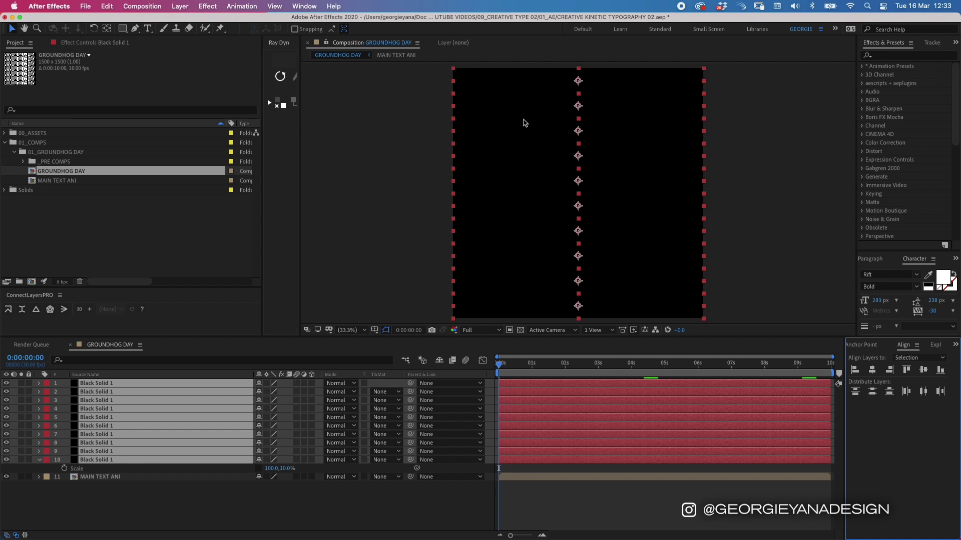
Move the MAIN TEXT ANI layer directly beneath the first black solid in the layer stack
{"action": "left_click", "coordinate": [123, 480]}
{"action": "left_click_drag", "start_coordinate": [117, 480], "coordinate": [120, 389]}
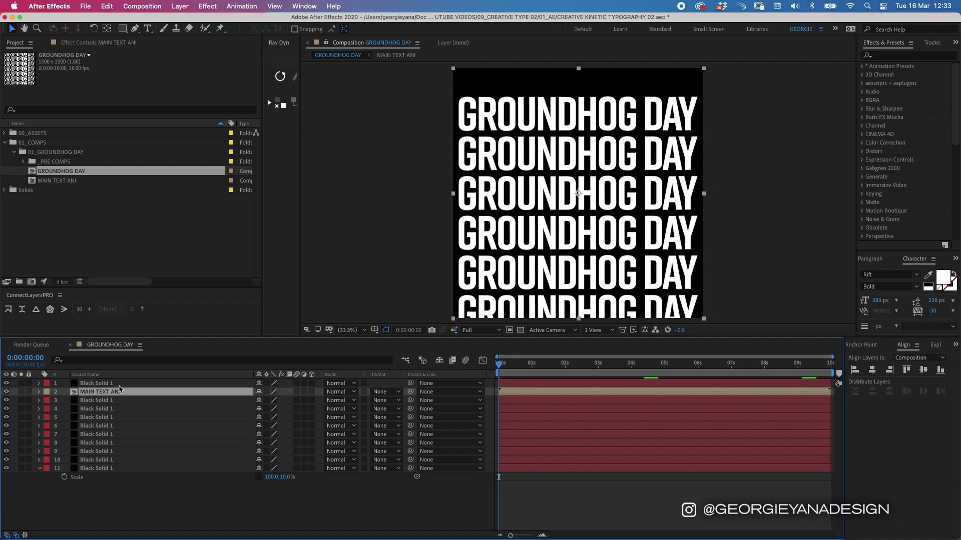
{"action": "left_click", "coordinate": [385, 393]}
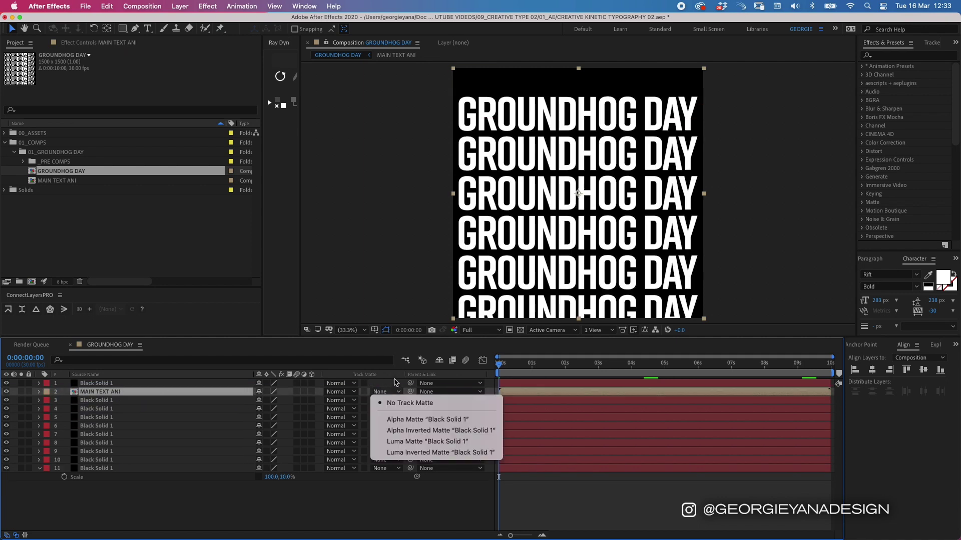
{"action": "left_click", "coordinate": [489, 377]}
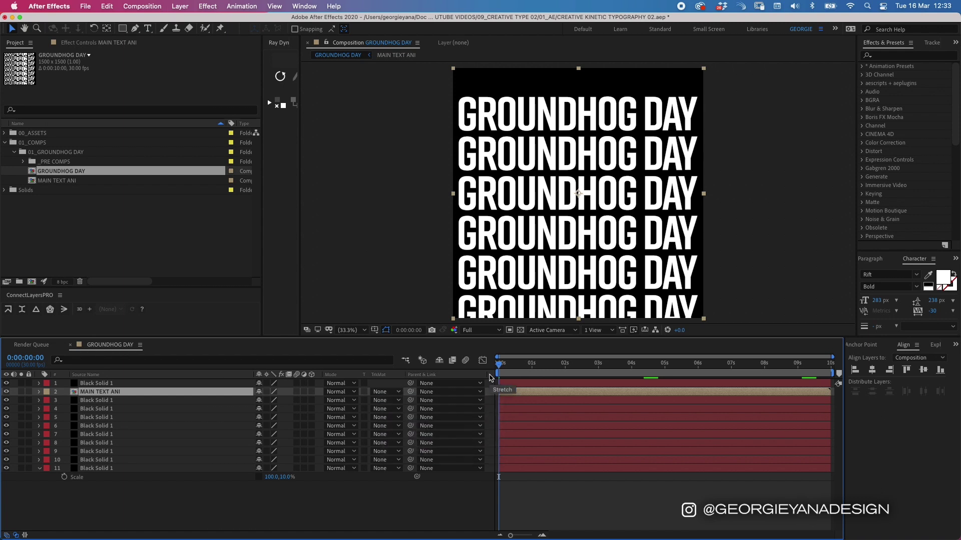
{"action": "right_click", "coordinate": [489, 378]}
{"action": "mouse_move", "coordinate": [513, 415]}
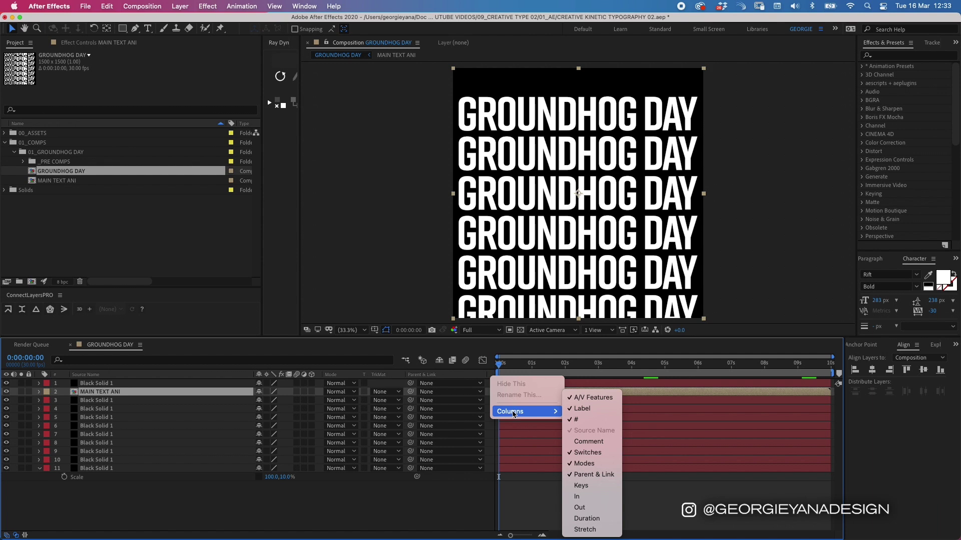
{"action": "left_click", "coordinate": [596, 464]}
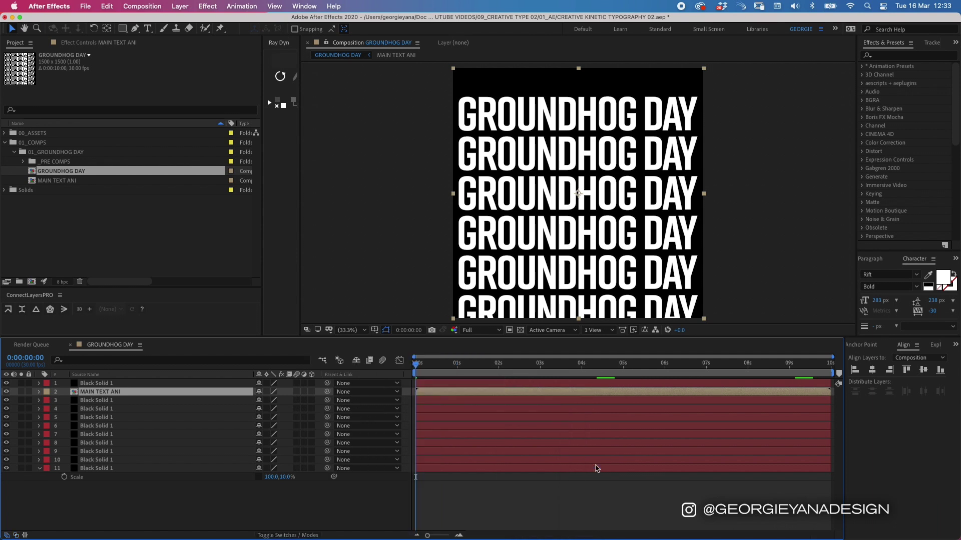
Set the MAIN TEXT ANI layer's track matte to Alpha Matte using the black solid above it
{"action": "left_click", "coordinate": [384, 393]}
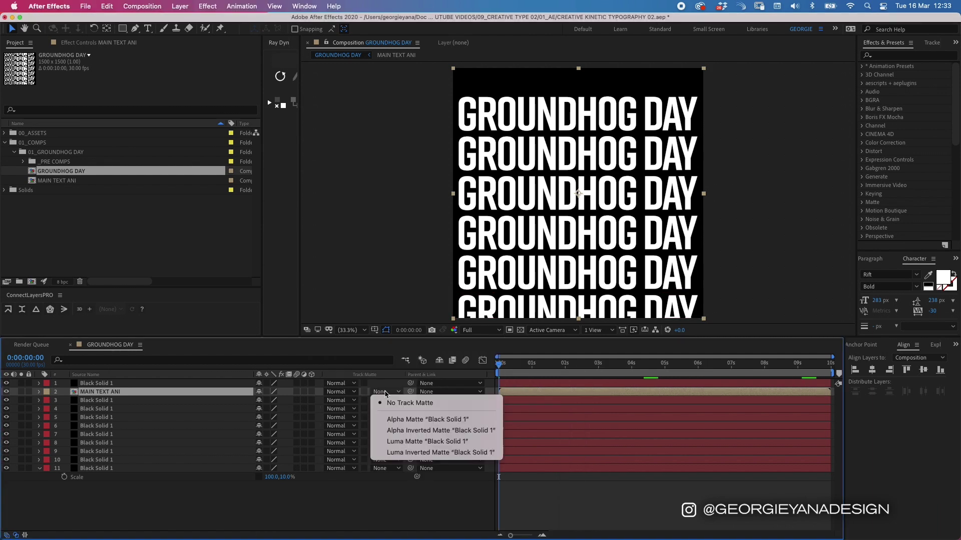
{"action": "left_click", "coordinate": [413, 422]}
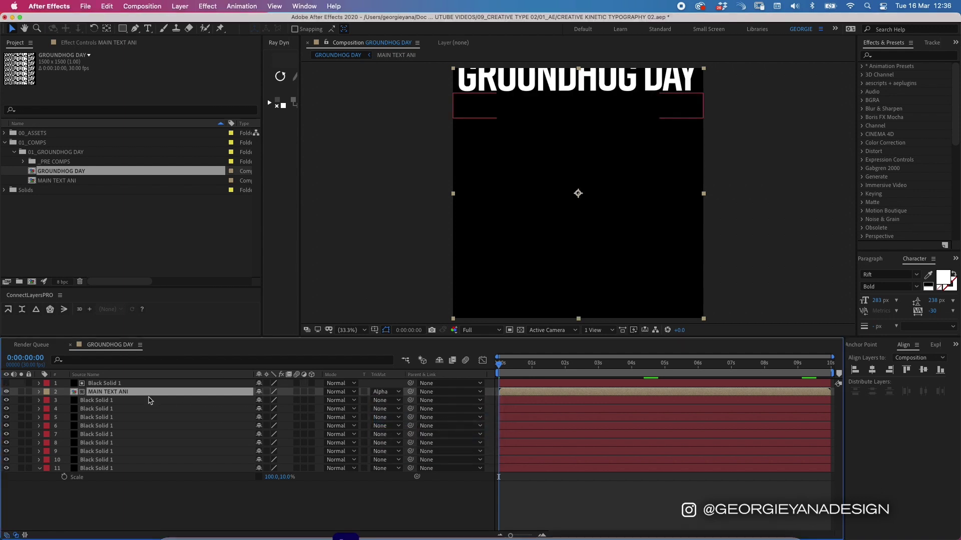
Duplicate the matted MAIN TEXT ANI layer, place the copy beneath the second black solid, and hide that solid
{"action": "key", "text": "super+d"}
{"action": "left_click_drag", "start_coordinate": [113, 385], "coordinate": [113, 413]}
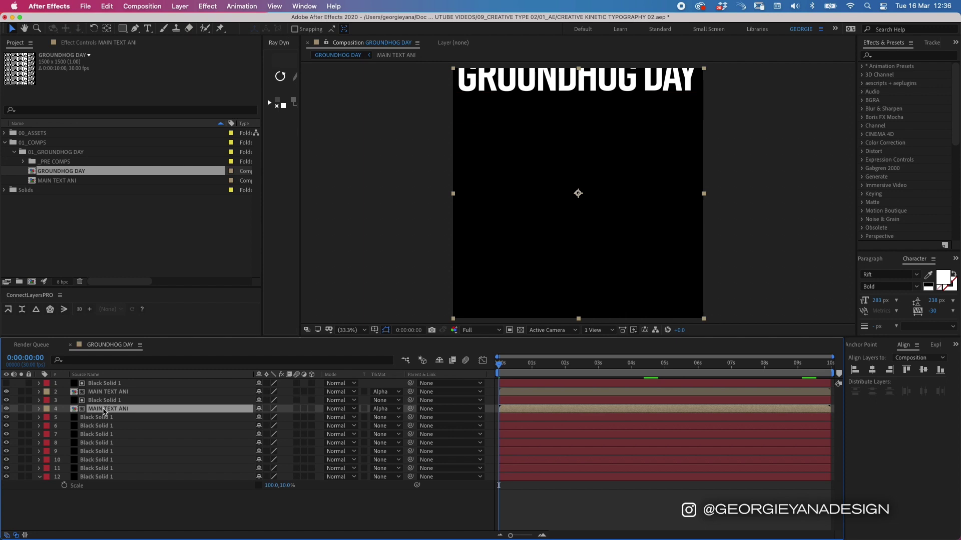
{"action": "left_click", "coordinate": [6, 400]}
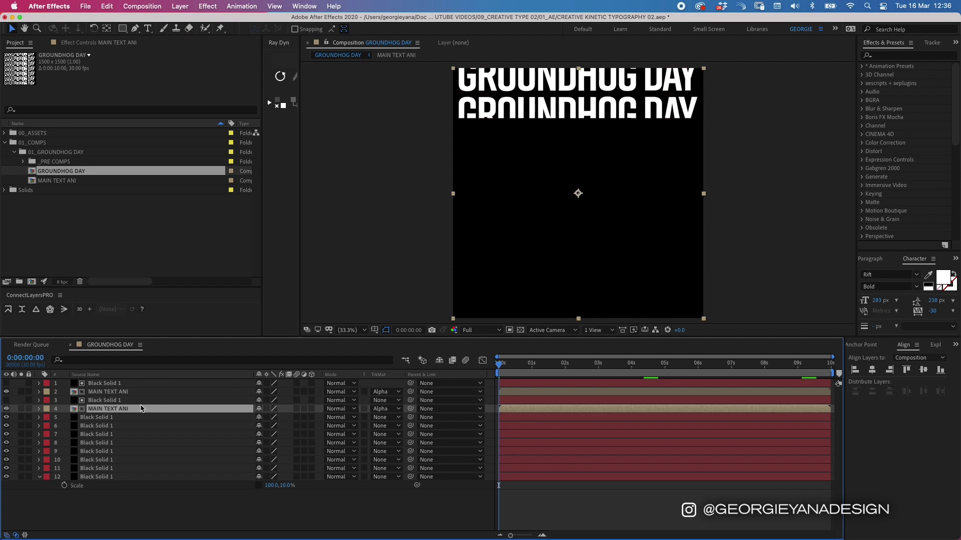
Duplicate the matted MAIN TEXT ANI layer for the remaining black solids, placing one copy beneath each, down to layer 20
{"action": "key", "text": "super+d"}
{"action": "left_click_drag", "start_coordinate": [100, 401], "coordinate": [102, 521]}
{"action": "key", "text": "super+d"}
{"action": "key", "text": "super+d"}
{"action": "key", "text": "super+d"}
{"action": "key", "text": "super+d"}
{"action": "key", "text": "super+d"}
{"action": "key", "text": "super+d"}
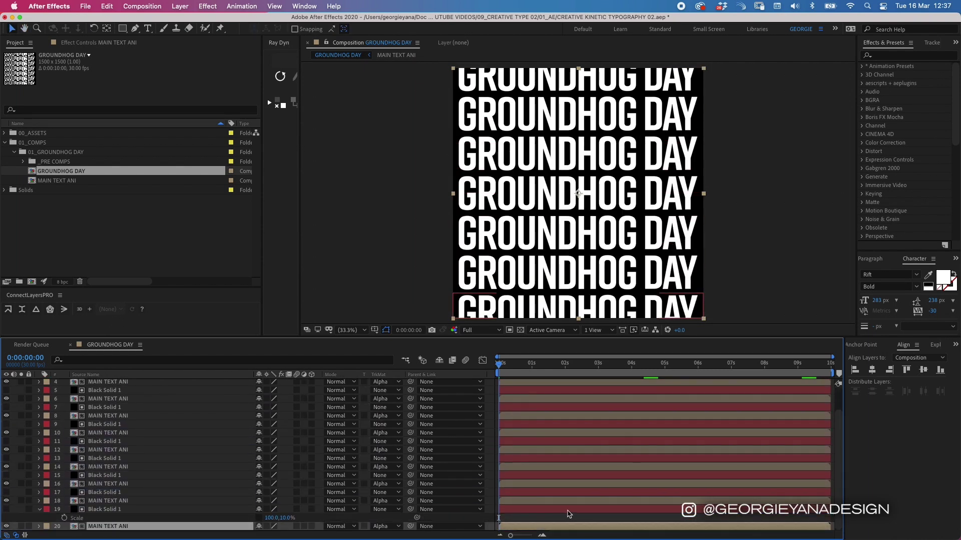
Collapse the revealed Scale property and select the lowest MAIN TEXT ANI layer
{"action": "left_click", "coordinate": [534, 522]}
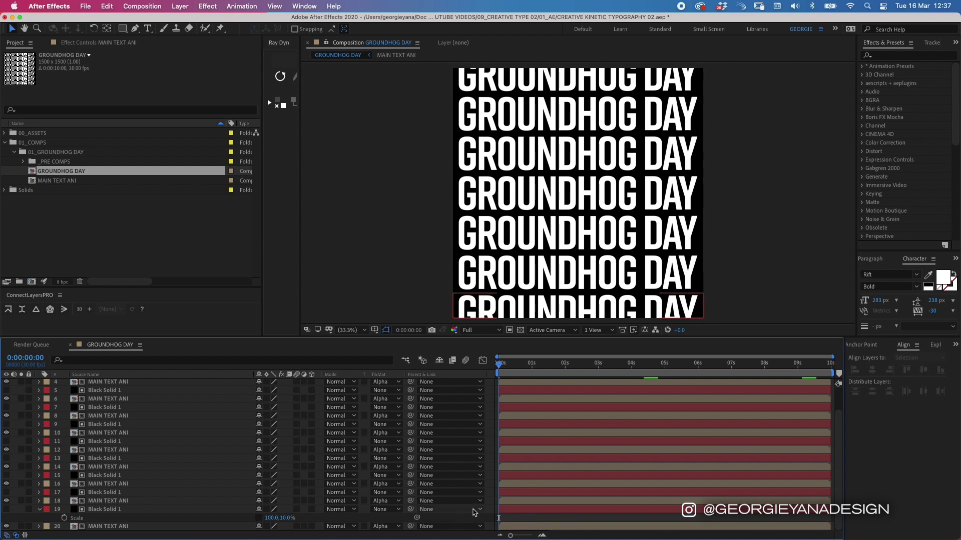
{"action": "key", "text": "u"}
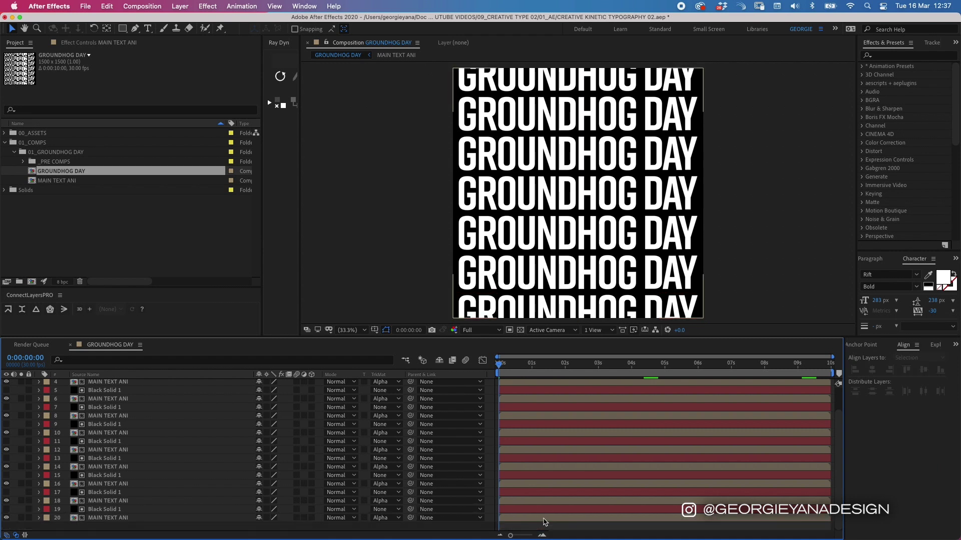
{"action": "left_click", "coordinate": [526, 521]}
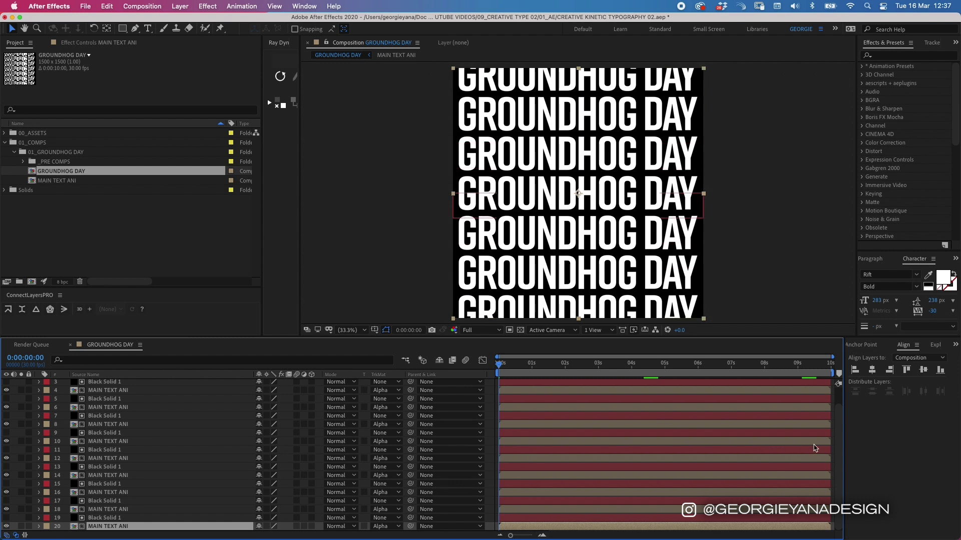
Stagger the Black Solid 1 and MAIN TEXT ANI pairs down to layer 20, starting each pair one frame after the pair above
{"action": "scroll", "coordinate": [834, 431], "scroll_direction": "up", "scroll_amount": 2}
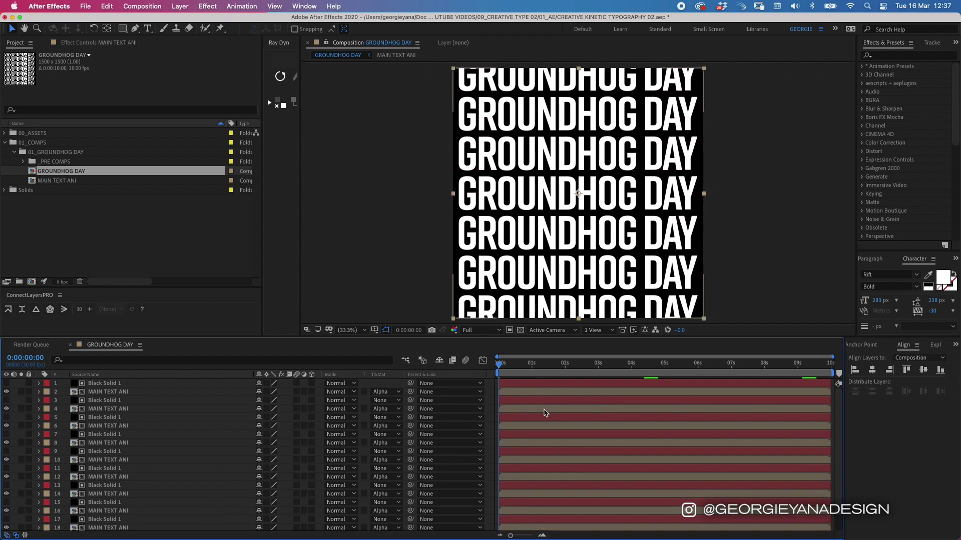
{"action": "left_click", "coordinate": [513, 404], "text": "shift"}
{"action": "left_click_drag", "start_coordinate": [504, 404], "coordinate": [564, 518]}
{"action": "key", "text": "equal"}
{"action": "key", "text": "equal"}
{"action": "left_click", "coordinate": [518, 403], "text": "super"}
{"action": "left_click", "coordinate": [520, 409], "text": "super"}
{"action": "left_click", "coordinate": [516, 418], "text": "super"}
{"action": "left_click", "coordinate": [526, 426], "text": "super"}
{"action": "left_click", "coordinate": [528, 435], "text": "super"}
{"action": "left_click", "coordinate": [529, 442], "text": "super"}
{"action": "double_click", "coordinate": [533, 454]}
{"action": "left_click", "coordinate": [155, 346]}
{"action": "left_click", "coordinate": [523, 459], "text": "super"}
{"action": "left_click", "coordinate": [535, 469], "text": "super"}
{"action": "left_click", "coordinate": [538, 477], "text": "super"}
{"action": "left_click", "coordinate": [543, 486], "text": "super"}
{"action": "left_click", "coordinate": [544, 493], "text": "super"}
{"action": "scroll", "coordinate": [556, 478], "scroll_direction": "down", "scroll_amount": 3}
{"action": "left_click", "coordinate": [550, 484], "text": "super"}
{"action": "left_click", "coordinate": [549, 493], "text": "super"}
{"action": "left_click", "coordinate": [555, 500], "text": "super"}
{"action": "left_click", "coordinate": [555, 509], "text": "super"}
Set the work area start to 0:00:00:09, where the last pair begins, and preview the staggered animation
{"action": "left_click", "coordinate": [538, 367]}
{"action": "left_click_drag", "start_coordinate": [539, 367], "coordinate": [540, 365]}
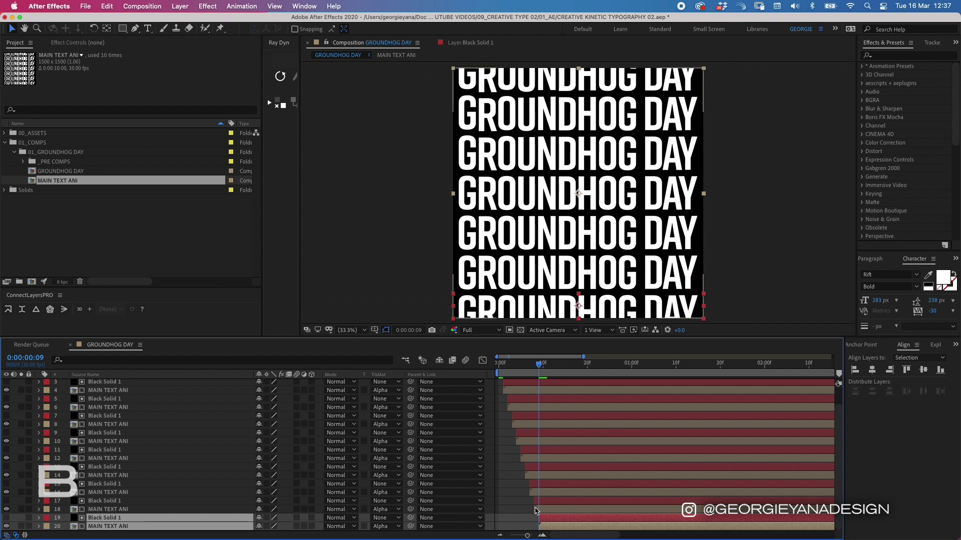
{"action": "key", "text": "b"}
{"action": "key", "text": "minus"}
{"action": "key", "text": "minus"}
{"action": "key", "text": "minus"}
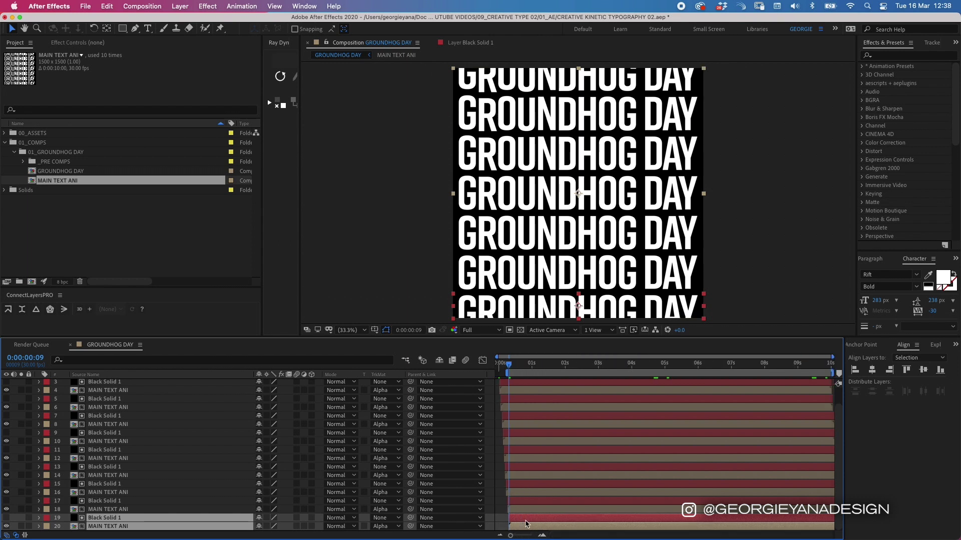
{"action": "key", "text": "space"}
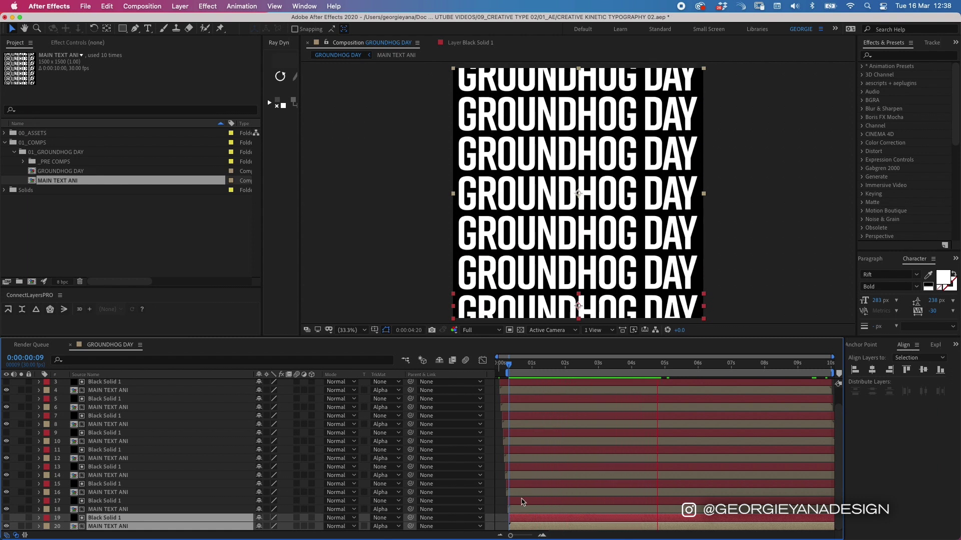
{"action": "left_click", "coordinate": [510, 368]}
{"action": "left_click_drag", "start_coordinate": [510, 368], "coordinate": [508, 369]}
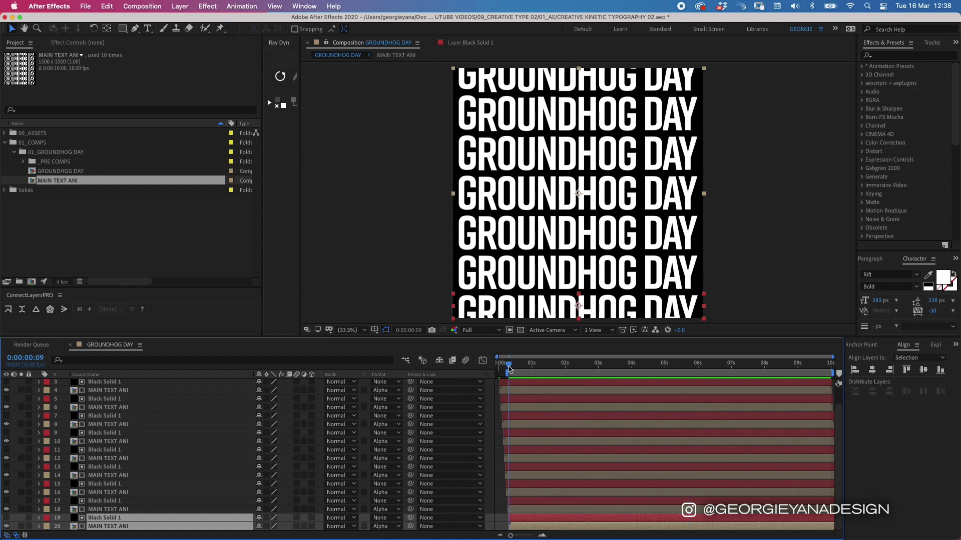
Shift each successive solid-and-text pair from layer 3 down by one additional frame, widening the stagger to two frames per pair
{"action": "scroll", "coordinate": [828, 448], "scroll_direction": "up", "scroll_amount": 2}
{"action": "left_click", "coordinate": [525, 403]}
{"action": "left_click", "coordinate": [524, 401], "text": "shift"}
{"action": "key", "text": "="}
{"action": "key", "text": "="}
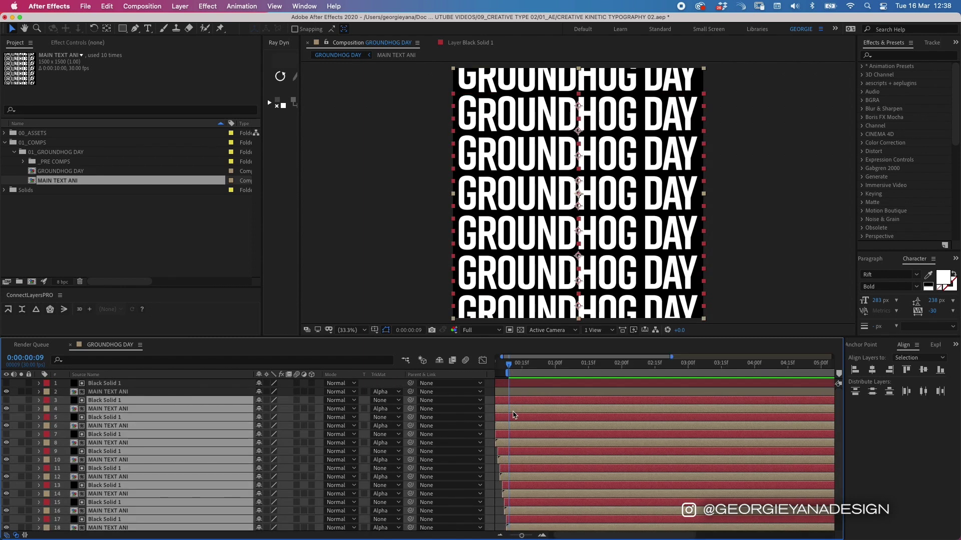
{"action": "key", "text": "space"}
{"action": "left_click_drag", "start_coordinate": [573, 418], "coordinate": [637, 404]}
{"action": "key", "text": "v"}
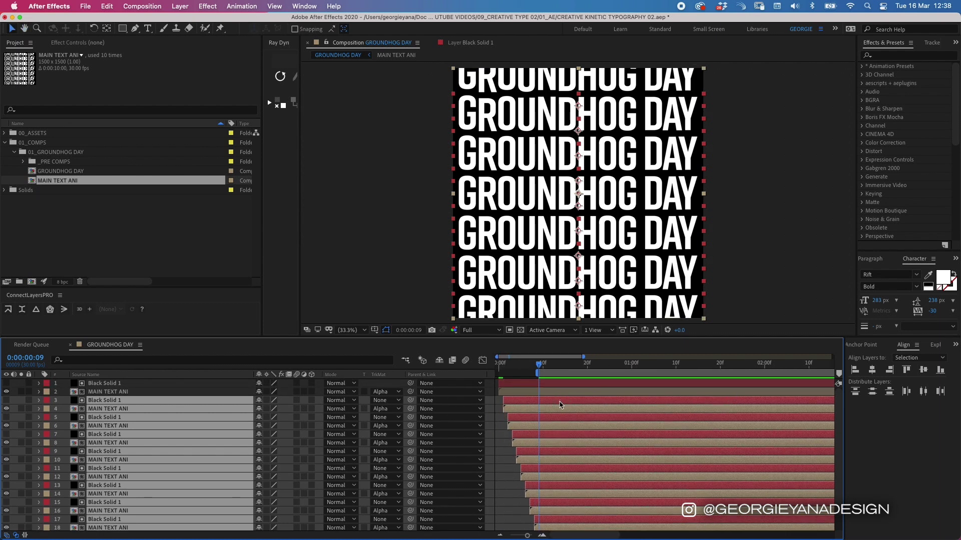
{"action": "key", "text": "alt+Page_Down"}
{"action": "left_click", "coordinate": [571, 402], "text": "super"}
{"action": "left_click", "coordinate": [572, 409], "text": "super"}
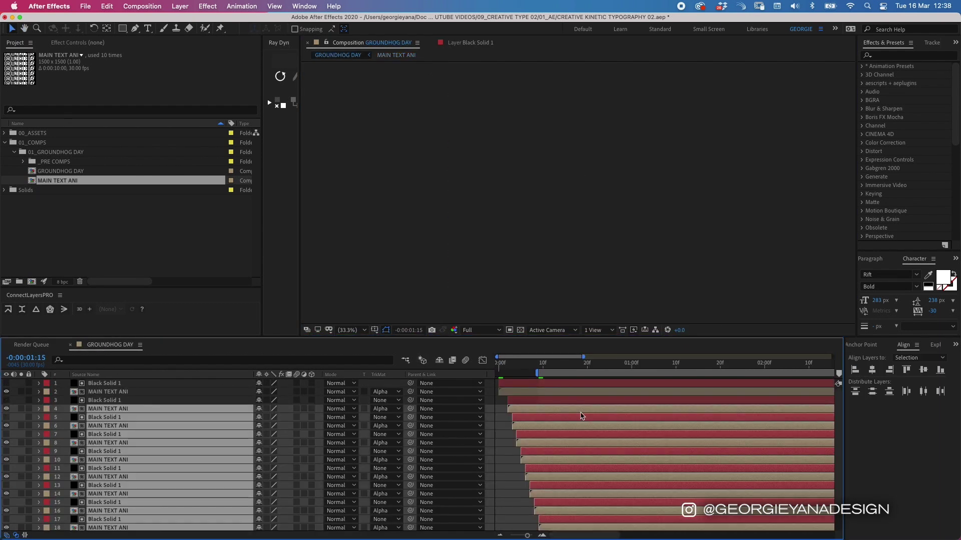
{"action": "key", "text": "alt+Page_Down"}
{"action": "left_click", "coordinate": [575, 418], "text": "super"}
{"action": "left_click", "coordinate": [568, 426], "text": "super"}
{"action": "key", "text": "alt+Page_Down"}
{"action": "left_click", "coordinate": [550, 435], "text": "super"}
{"action": "left_click", "coordinate": [553, 443], "text": "super"}
{"action": "key", "text": "alt+Page_Down"}
{"action": "left_click", "coordinate": [564, 451], "text": "super"}
{"action": "left_click", "coordinate": [571, 460], "text": "super"}
{"action": "key", "text": "alt+Page_Down"}
{"action": "left_click", "coordinate": [576, 469], "text": "super"}
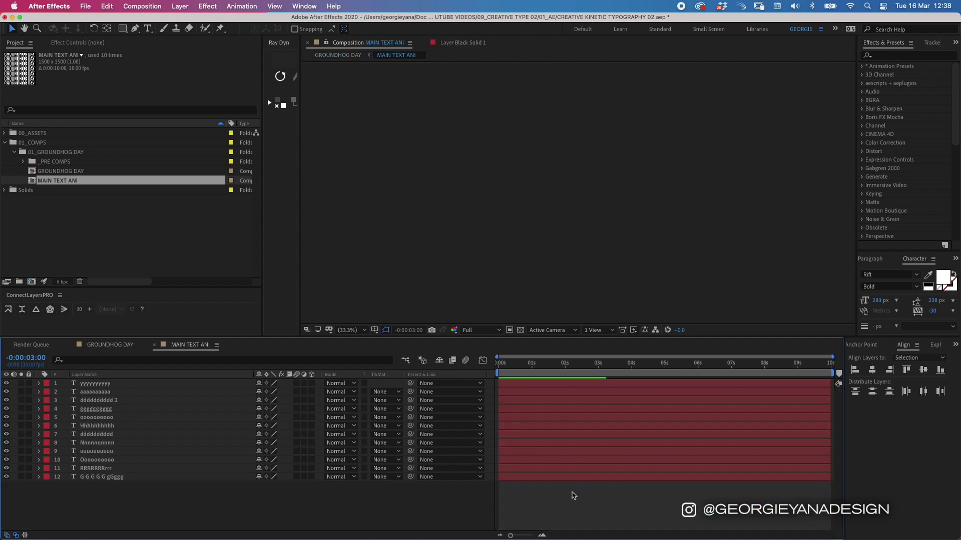
{"action": "key", "text": "alt+Page_Up"}
{"action": "left_click", "coordinate": [576, 519]}
{"action": "left_click", "coordinate": [576, 527], "text": "shift"}
{"action": "key", "text": "alt+Page_Down"}
Set the work area start to 0:00:00:16 and preview the wider stagger
{"action": "left_click", "coordinate": [569, 364]}
{"action": "key", "text": "b"}
{"action": "key", "text": "minus"}
{"action": "key", "text": "minus"}
{"action": "key", "text": "space"}
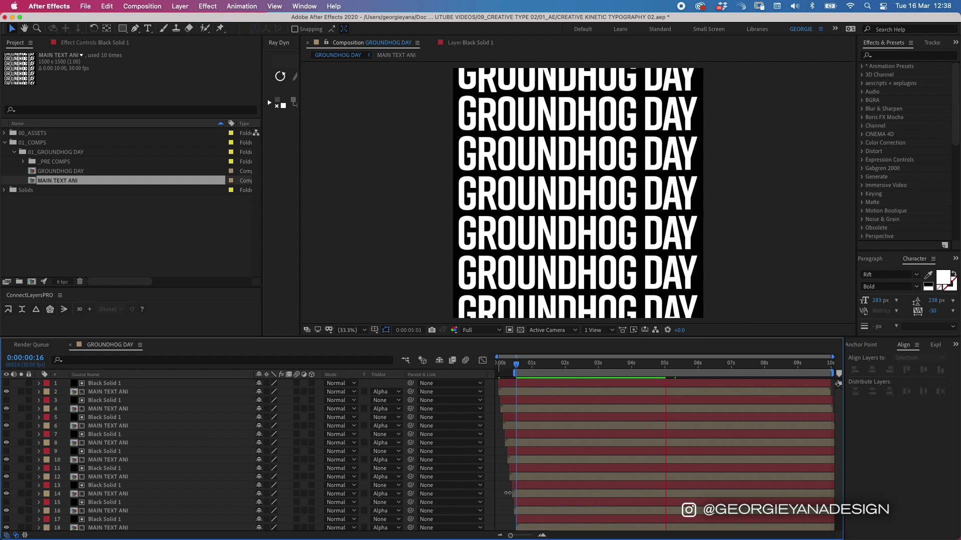
{"action": "left_click", "coordinate": [519, 368]}
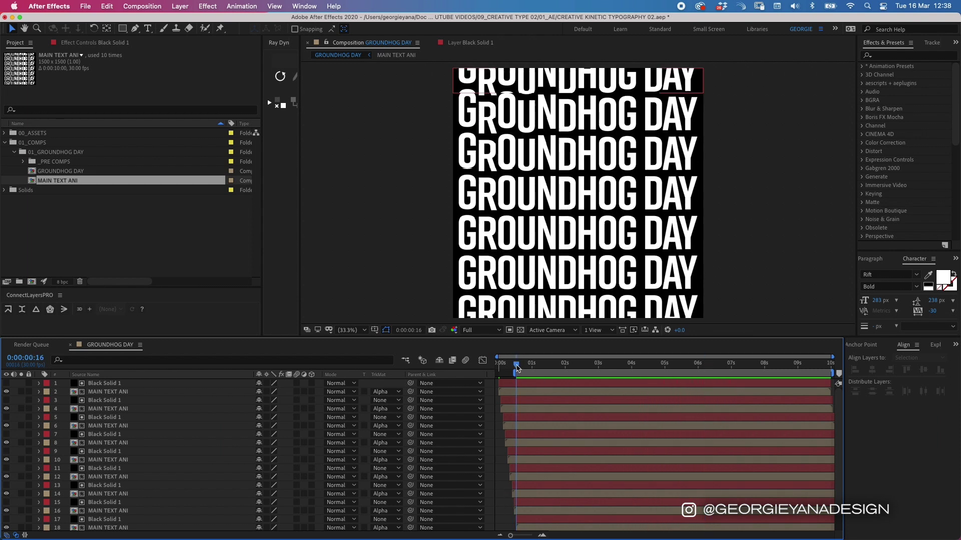
{"action": "left_click_drag", "start_coordinate": [519, 369], "coordinate": [516, 369]}
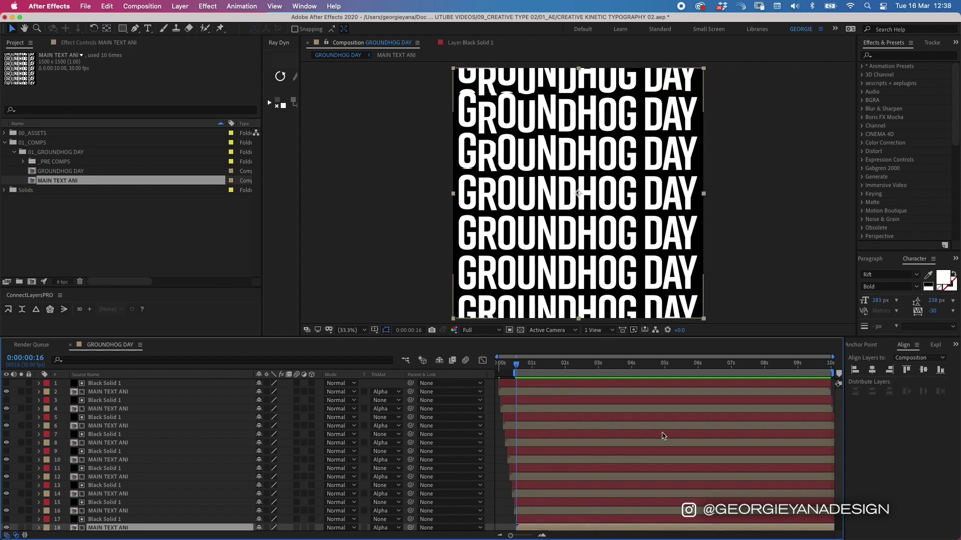
Pre-compose all layers into a new composition named SLIT TXT ANI
{"action": "key", "text": "super+a"}
{"action": "key", "text": "super+shift+c"}
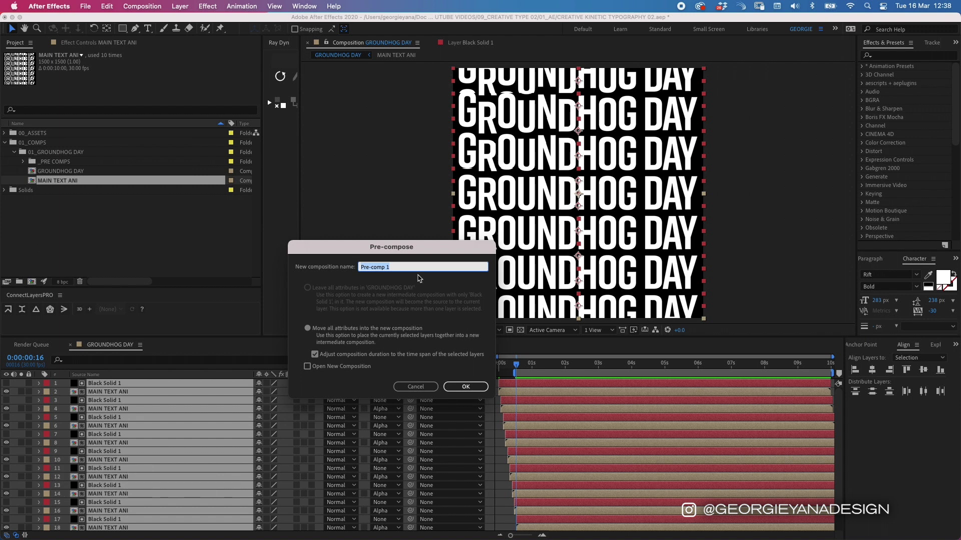
{"action": "type", "text": "SLIT TXT ANI"}
{"action": "key", "text": "Return"}
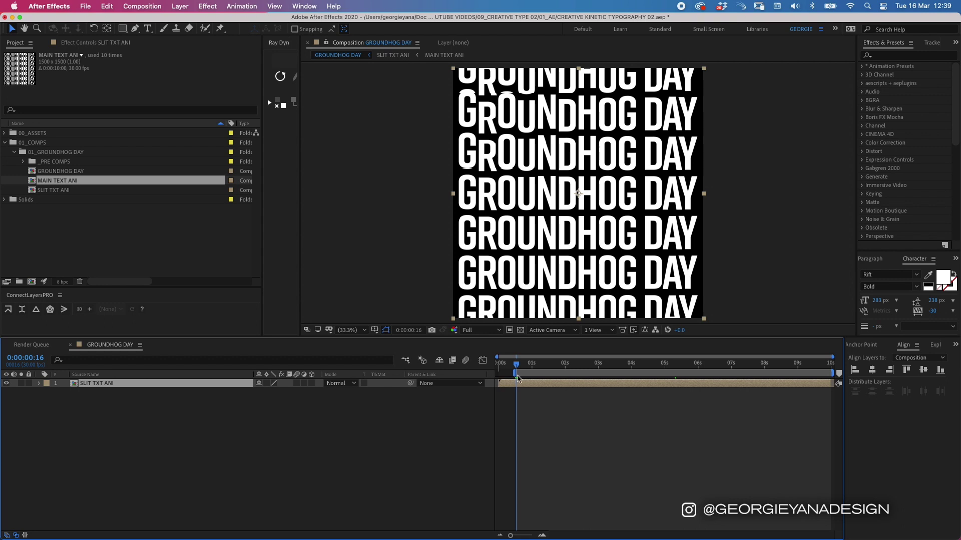
Trim the start of the SLIT TXT ANI layer at 0:00:00:16 and align it with the beginning of the composition
{"action": "key", "text": "alt+bracketleft"}
{"action": "key", "text": "Home"}
{"action": "key", "text": "bracketleft"}
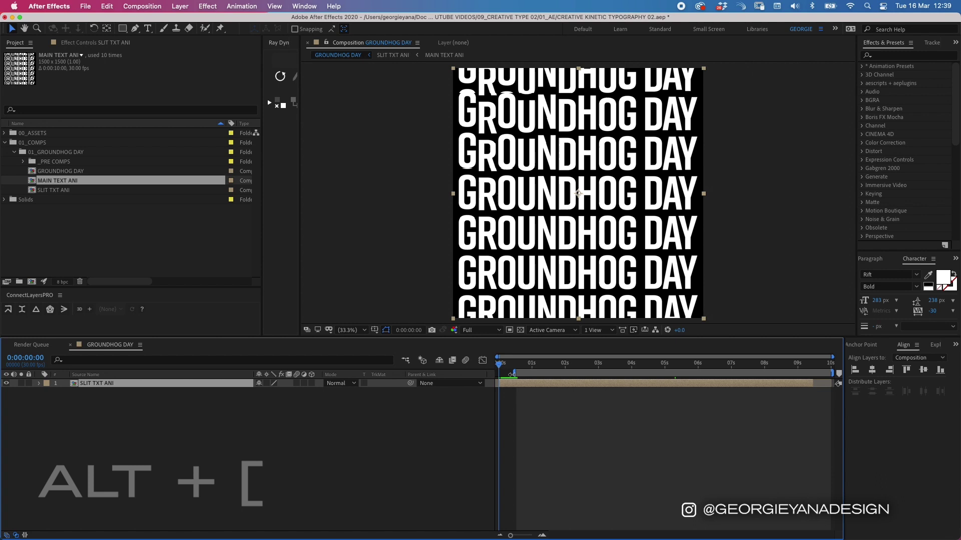
Trim the end of the SLIT TXT ANI layer at 0:00:09:02 and preview the loop
{"action": "left_click", "coordinate": [550, 406]}
{"action": "mouse_move", "coordinate": [578, 367]}
{"action": "left_mouse_down"}
{"action": "mouse_move", "coordinate": [750, 363]}
{"action": "mouse_move", "coordinate": [810, 341]}
{"action": "left_mouse_up"}
{"action": "left_click_drag", "start_coordinate": [813, 383], "coordinate": [799, 369]}
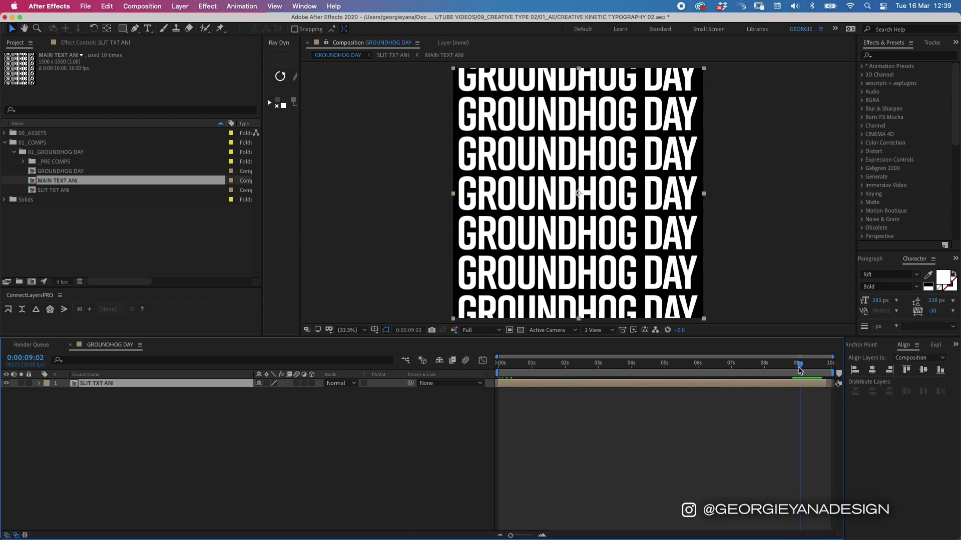
{"action": "key", "text": "alt+bracketright"}
{"action": "key", "text": "Home"}
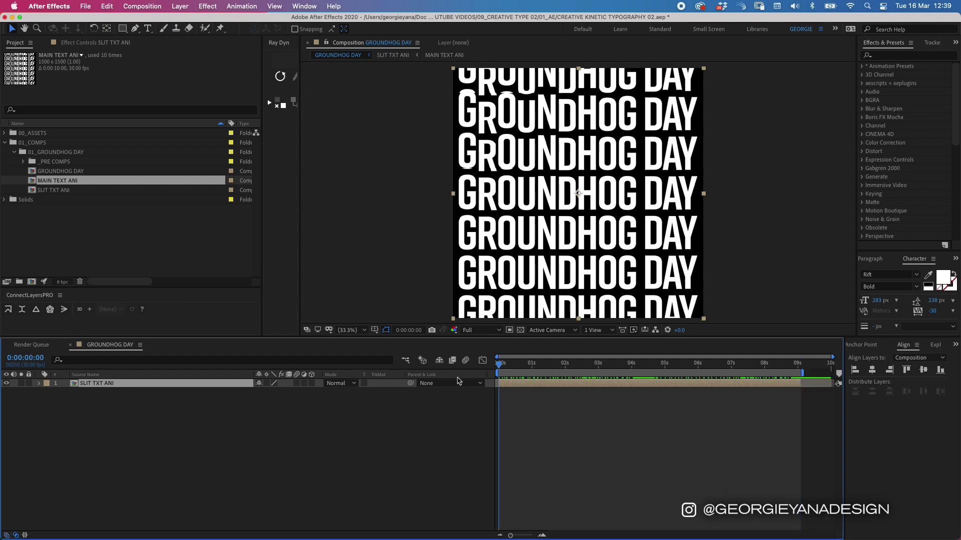
{"action": "left_click", "coordinate": [551, 397]}
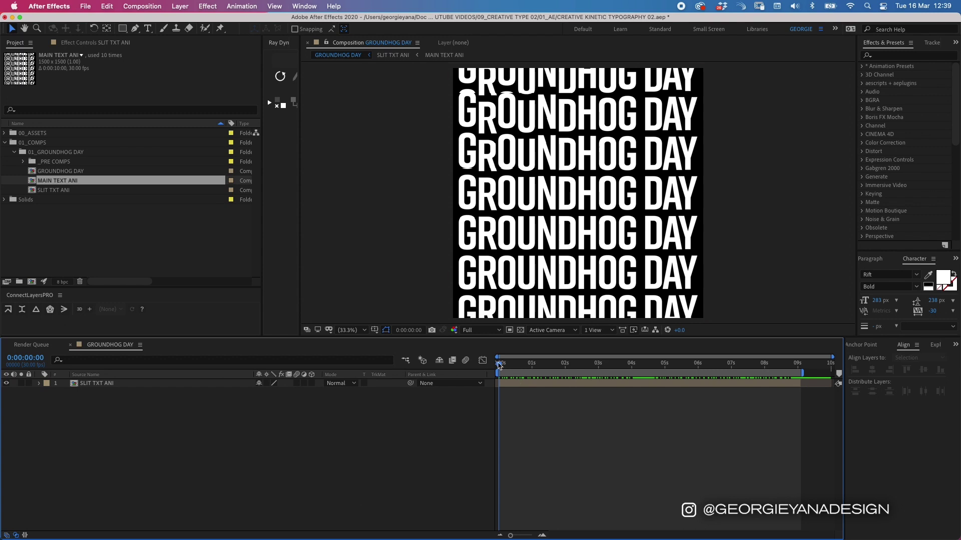
{"action": "key", "text": "space"}
{"action": "left_click", "coordinate": [532, 387]}
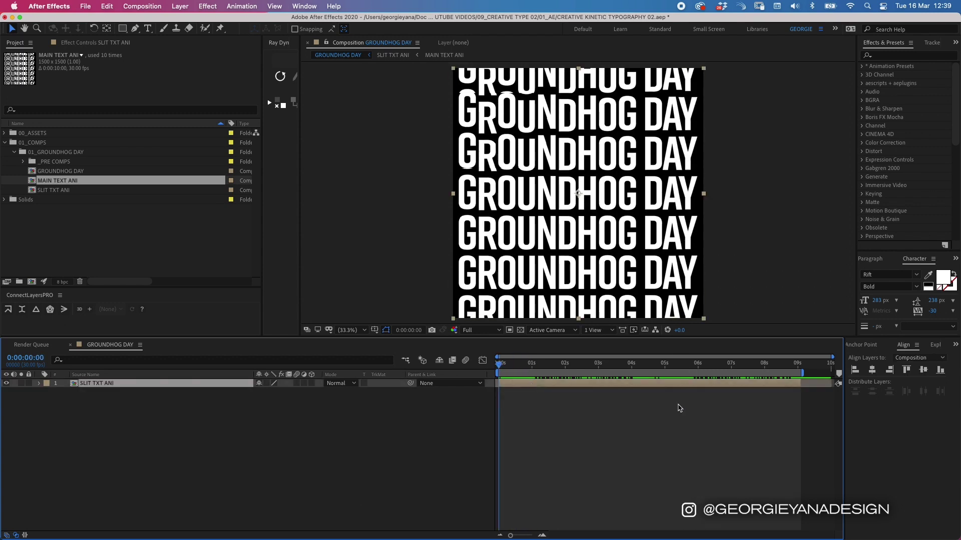
Save the project and add a 100% Scale keyframe to the SLIT TXT ANI layer at 0:00:01:00
{"action": "left_click", "coordinate": [572, 400]}
{"action": "left_click_drag", "start_coordinate": [500, 364], "coordinate": [532, 366]}
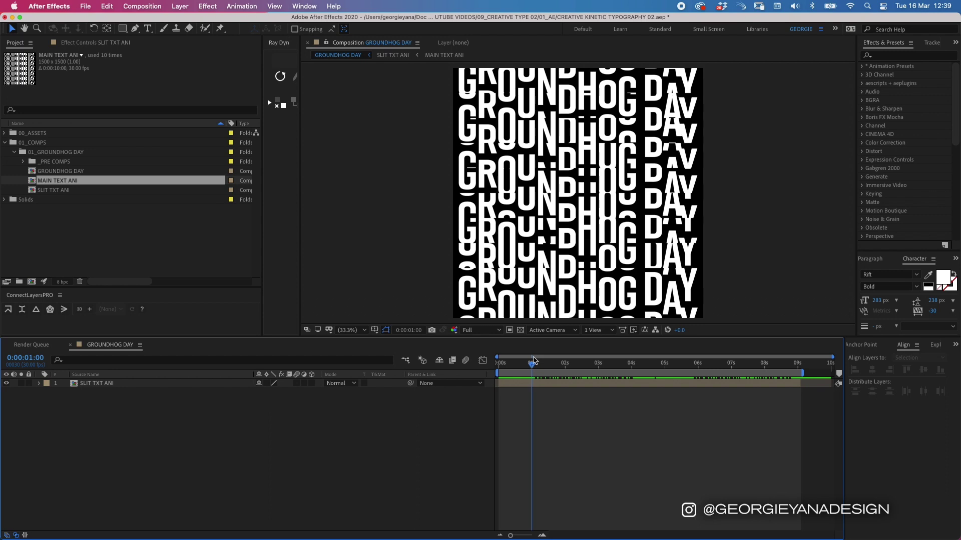
{"action": "left_click", "coordinate": [551, 384]}
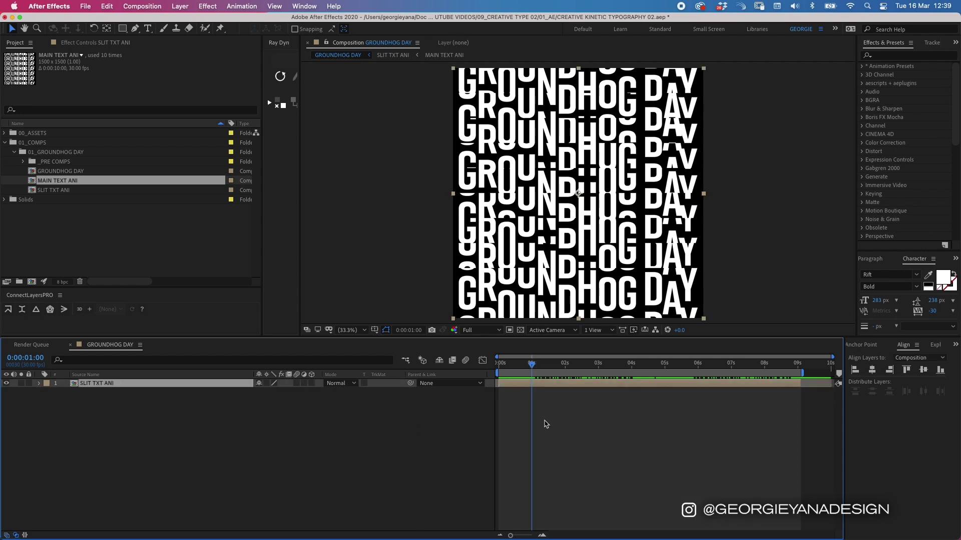
{"action": "key", "text": "cmd+s"}
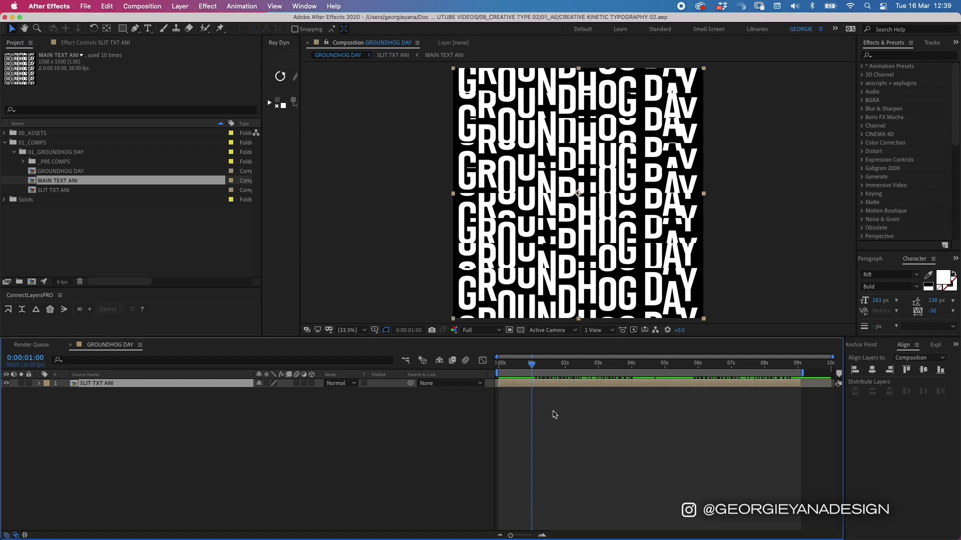
{"action": "key", "text": "alt+s"}
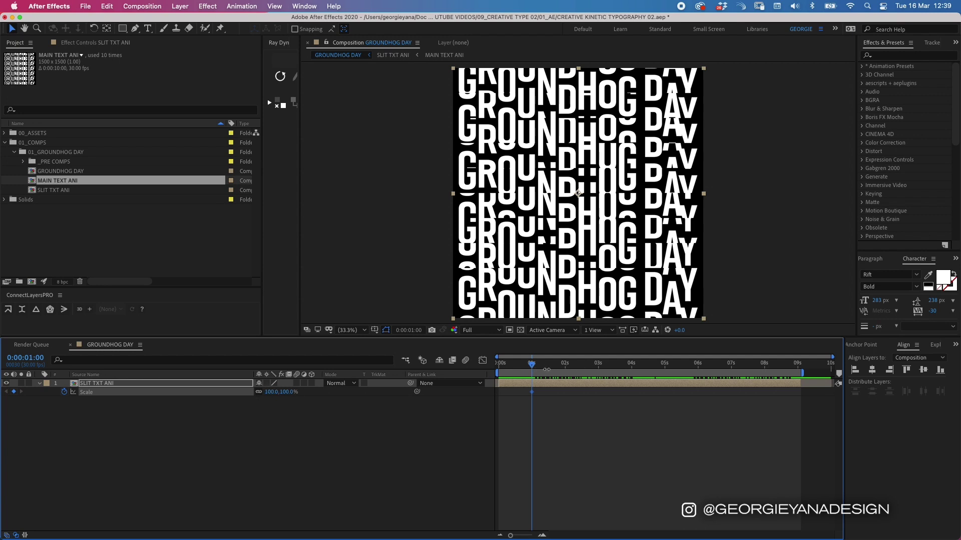
Add a 50% Scale keyframe to the SLIT TXT ANI layer and place it at 0:00:02:01
{"action": "left_click_drag", "start_coordinate": [533, 369], "coordinate": [550, 370]}
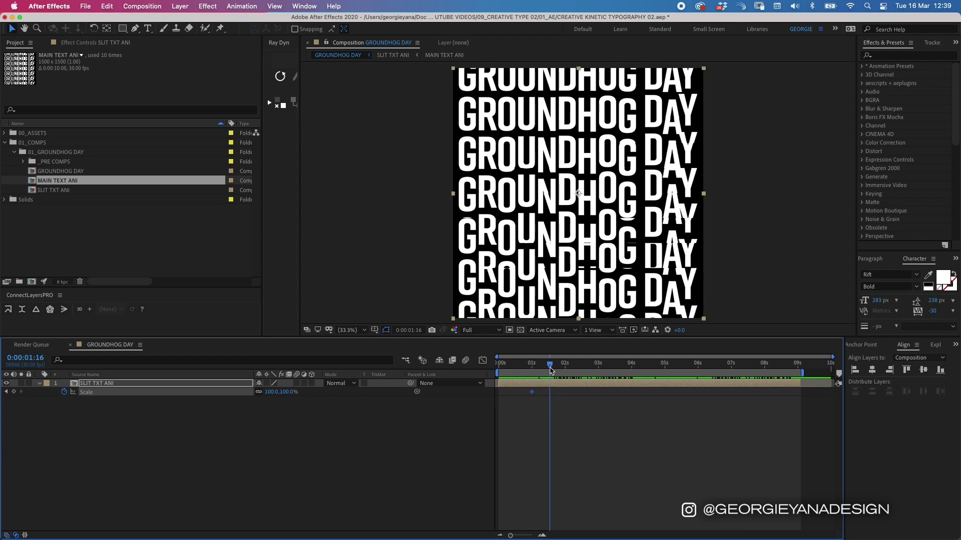
{"action": "left_click", "coordinate": [287, 393]}
{"action": "type", "text": "50"}
{"action": "key", "text": "Return"}
{"action": "left_click_drag", "start_coordinate": [550, 392], "coordinate": [566, 391]}
{"action": "key", "text": "space"}
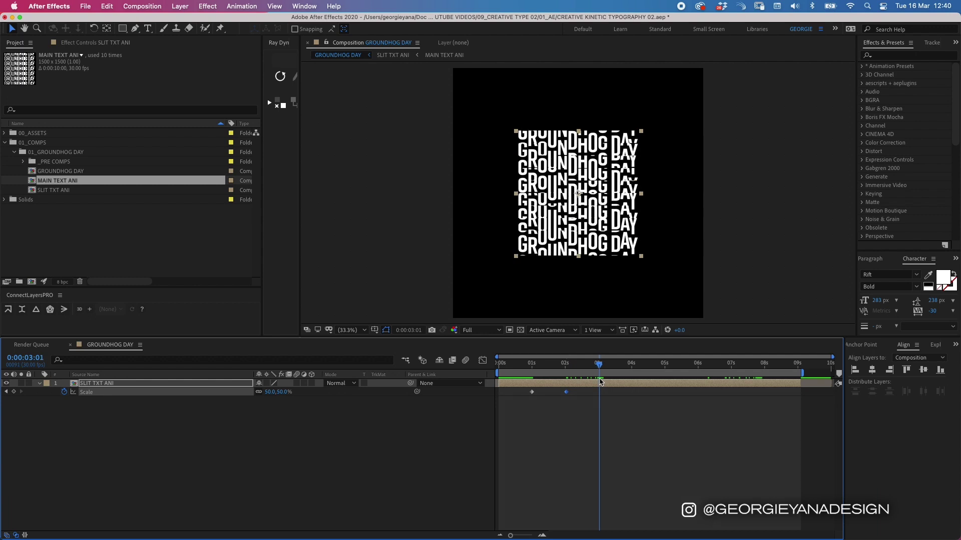
Hold the 50% Scale with a keyframe at 0:00:03:01 and set Scale to 100% at 0:00:04:01
{"action": "left_click", "coordinate": [632, 369]}
{"action": "left_click", "coordinate": [270, 392]}
{"action": "type", "text": "100"}
{"action": "key", "text": "Return"}
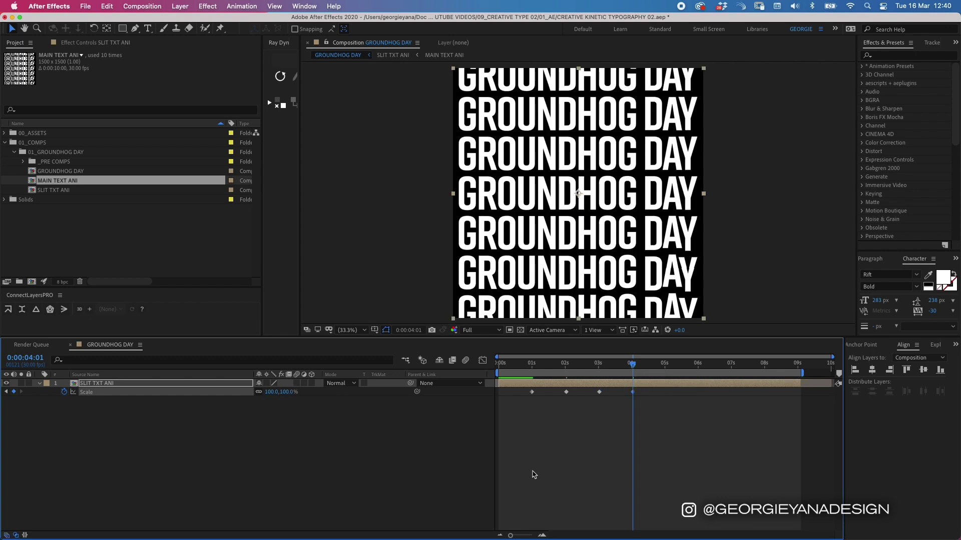
Change the two middle Scale keyframes to 30%
{"action": "left_click", "coordinate": [564, 368]}
{"action": "left_click_drag", "start_coordinate": [564, 369], "coordinate": [607, 399]}
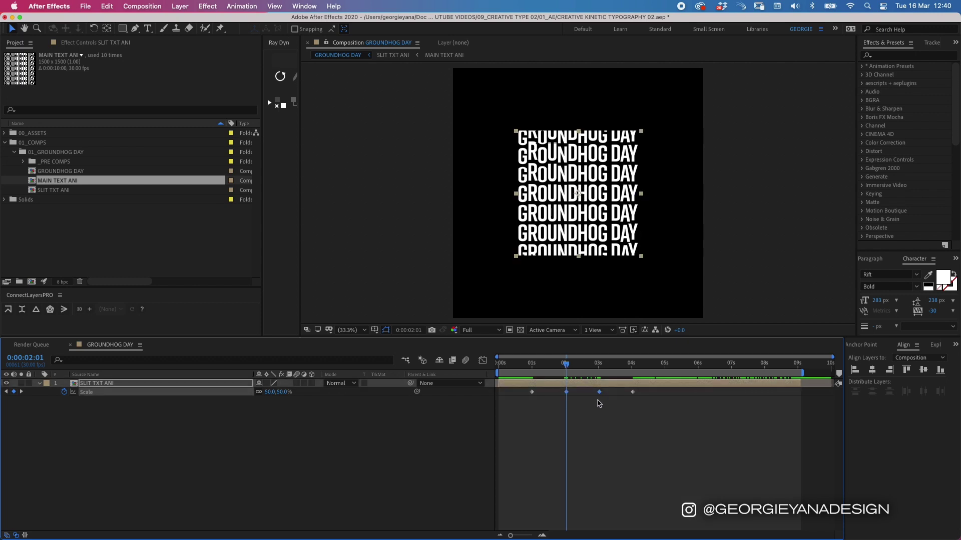
{"action": "left_click", "coordinate": [284, 392]}
{"action": "type", "text": "30"}
{"action": "key", "text": "Return"}
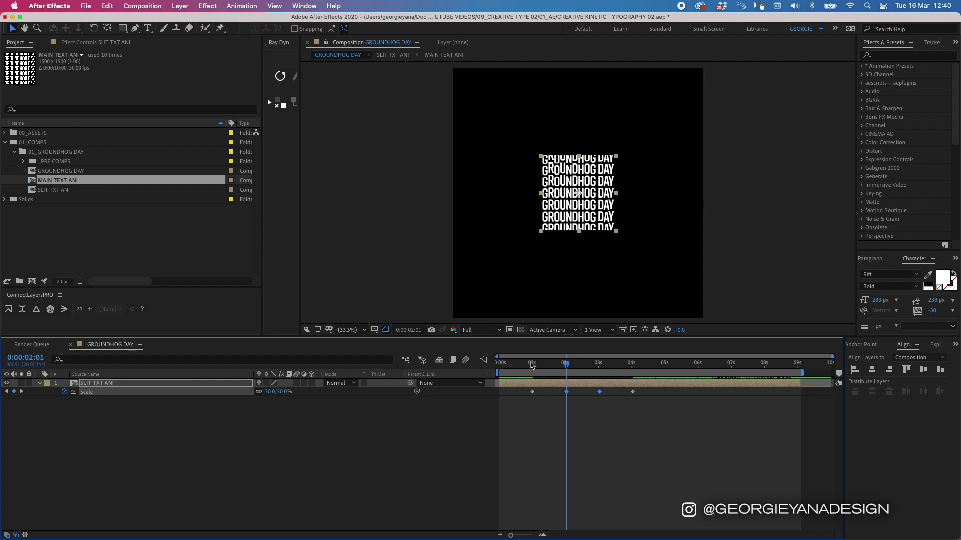
Add a 0° Rotation keyframe to the SLIT TXT ANI layer at 0:00:01:00
{"action": "left_click", "coordinate": [530, 366]}
{"action": "left_click_drag", "start_coordinate": [531, 367], "coordinate": [533, 368]}
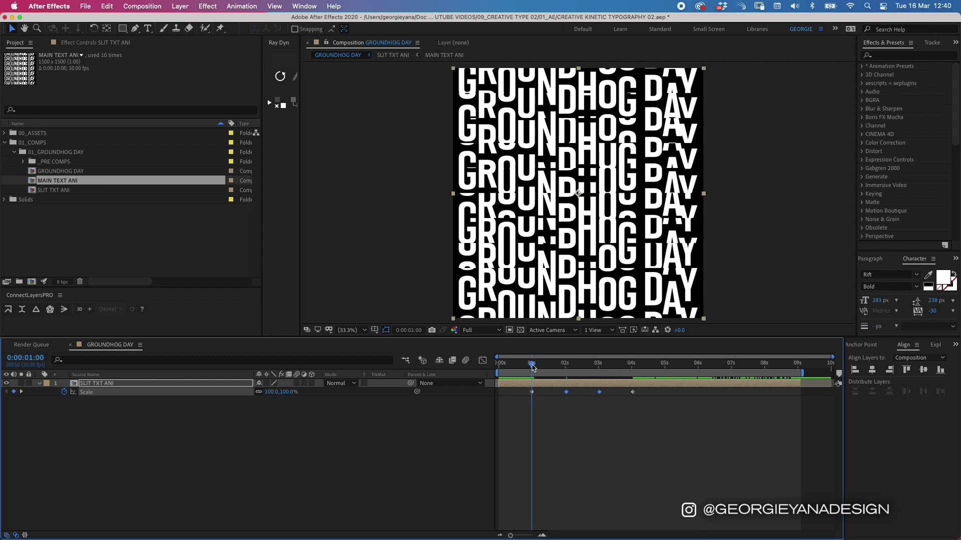
{"action": "left_click", "coordinate": [545, 384]}
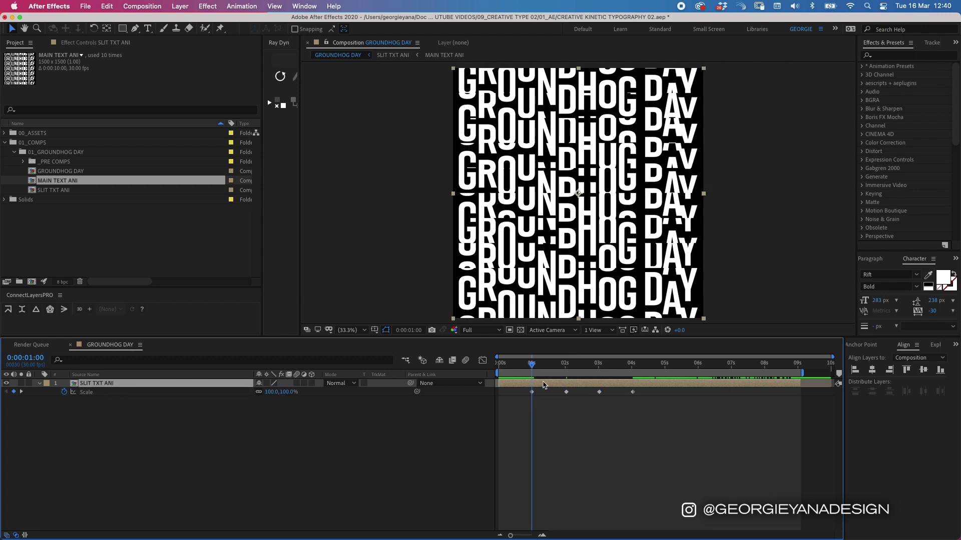
{"action": "key", "text": "alt+shift+r"}
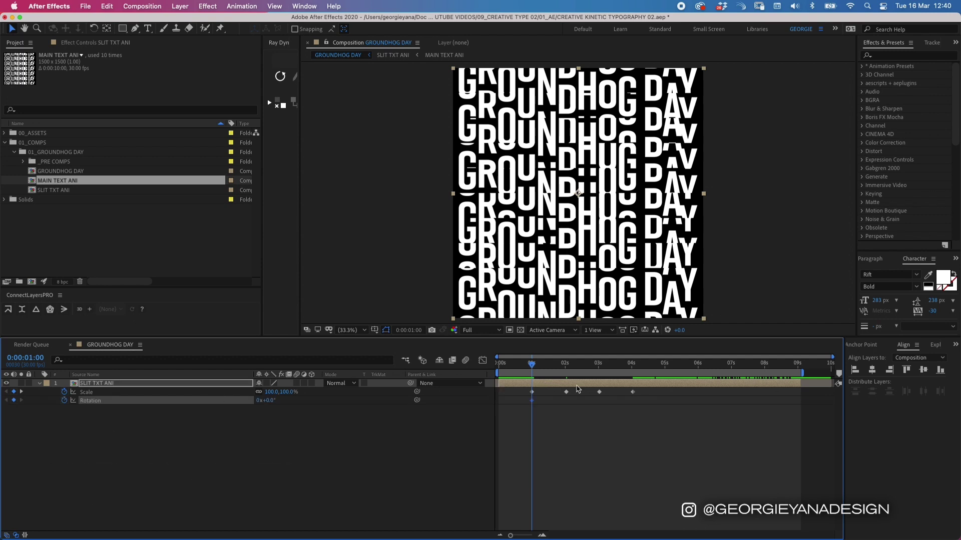
Set the layer's Rotation to 90° at 0:00:02:01, in line with the second Scale keyframe
{"action": "left_click", "coordinate": [567, 369]}
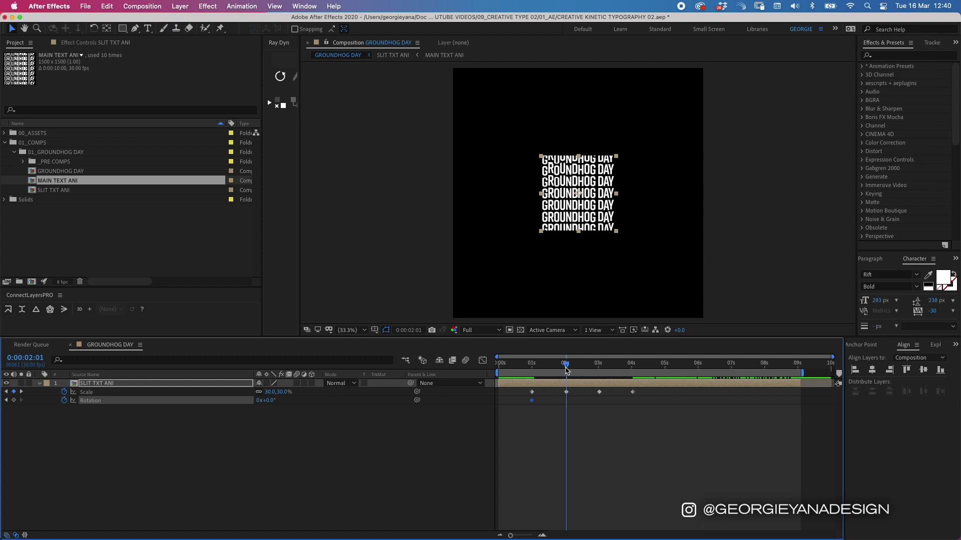
{"action": "key", "text": "equal"}
{"action": "scroll", "coordinate": [566, 370], "scroll_direction": "left", "scroll_amount": 1}
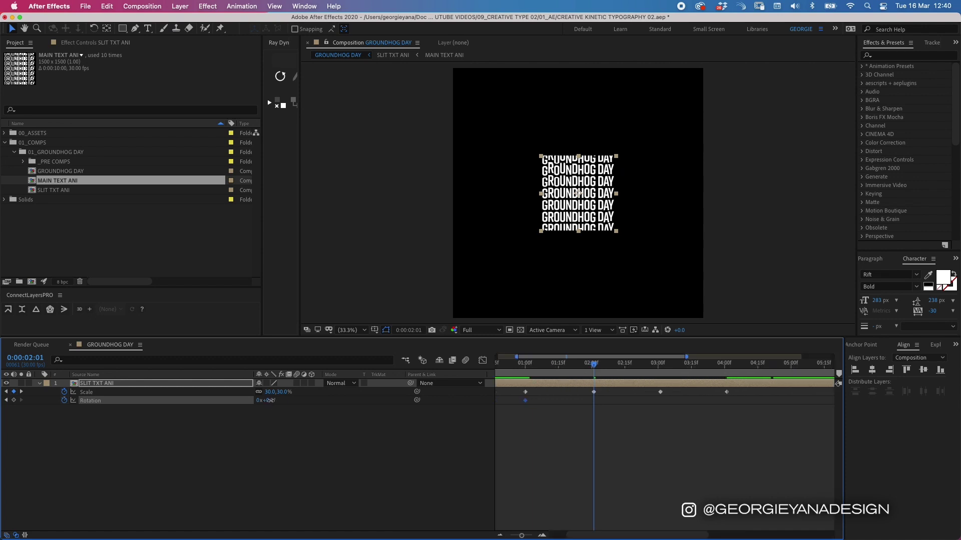
{"action": "type", "text": "90"}
{"action": "key", "text": "Return"}
Move the third Scale keyframe one frame earlier to 0:00:03:00
{"action": "left_click", "coordinate": [660, 369]}
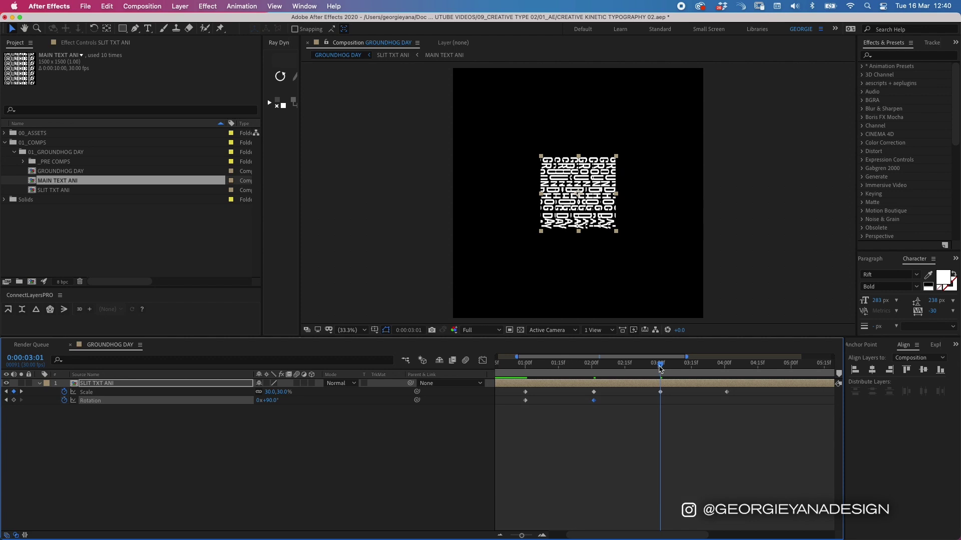
{"action": "key", "text": "Page_Up"}
{"action": "left_click", "coordinate": [661, 392]}
{"action": "left_click_drag", "start_coordinate": [661, 396], "coordinate": [658, 394]}
{"action": "left_click", "coordinate": [659, 386]}
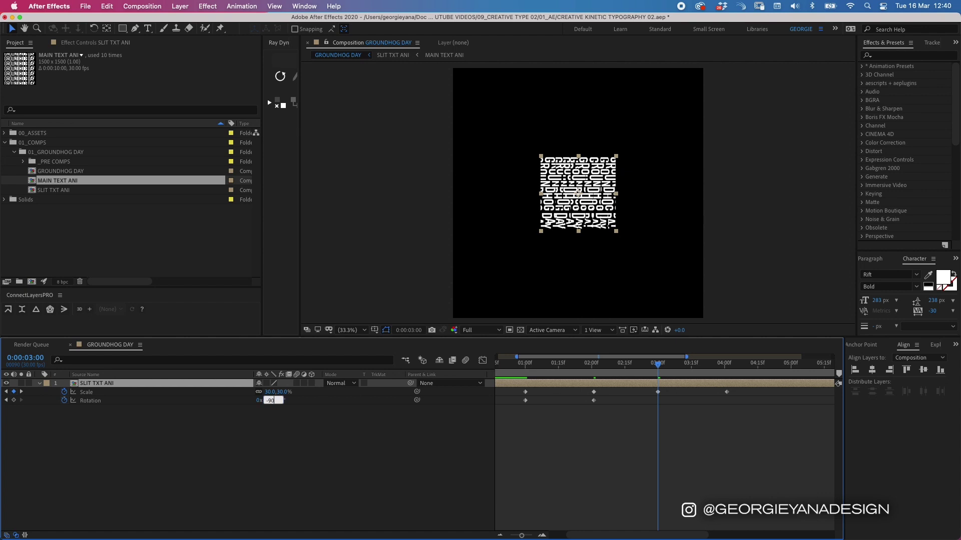
Set Rotation to -90° at 0:00:03:00 and 0° at 0:00:04:00, with the last Scale keyframe aligned at 0:00:04:00
{"action": "type", "text": "-90"}
{"action": "key", "text": "Return"}
{"action": "left_click", "coordinate": [724, 363]}
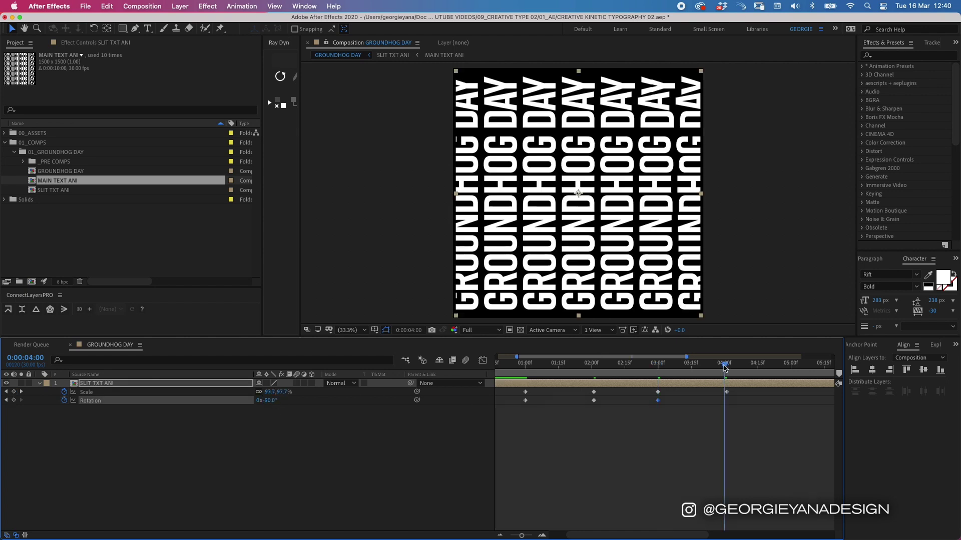
{"action": "left_click_drag", "start_coordinate": [726, 392], "coordinate": [725, 393]}
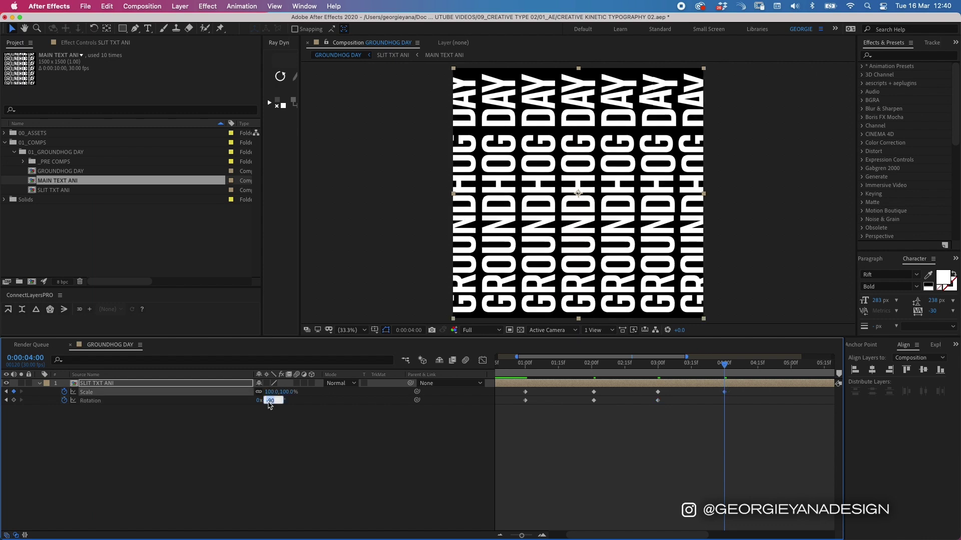
{"action": "type", "text": "0"}
{"action": "key", "text": "Return"}
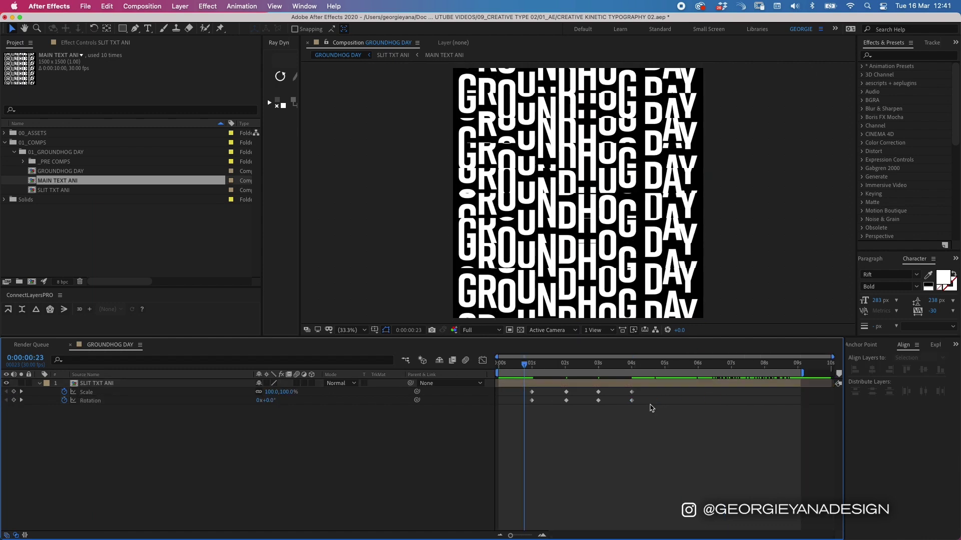
Ease the SLIT TXT ANI layer's Scale keyframes by reshaping their speed curve
{"action": "left_click_drag", "start_coordinate": [640, 390], "coordinate": [627, 416]}
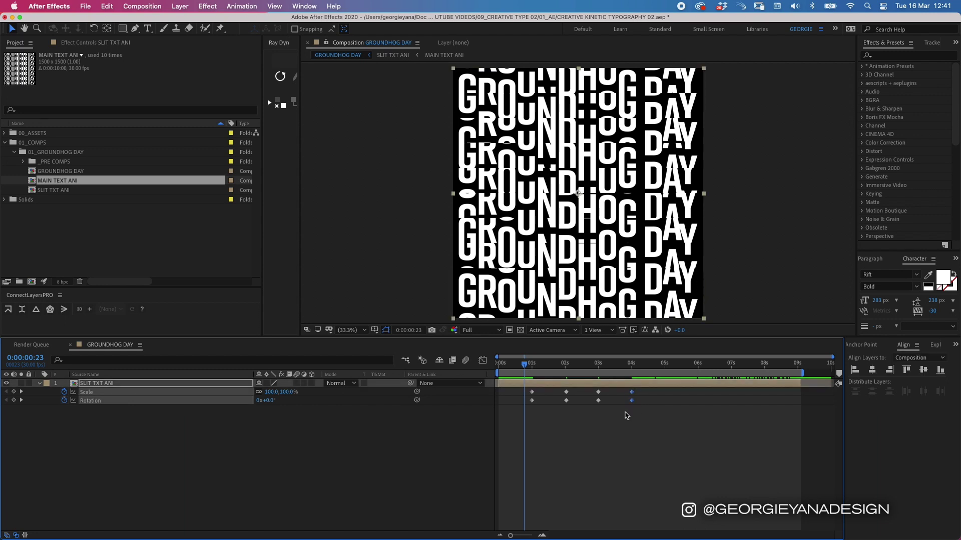
{"action": "left_click", "coordinate": [482, 360]}
{"action": "left_click", "coordinate": [101, 422]}
{"action": "left_click", "coordinate": [87, 393]}
{"action": "left_click", "coordinate": [566, 506]}
{"action": "left_click_drag", "start_coordinate": [563, 506], "coordinate": [548, 431]}
{"action": "left_click", "coordinate": [599, 389]}
{"action": "left_click_drag", "start_coordinate": [602, 388], "coordinate": [616, 416]}
{"action": "left_click_drag", "start_coordinate": [628, 388], "coordinate": [615, 440]}
Ease the layer's Rotation keyframes by reshaping their speed curve, and preview the animation
{"action": "left_click", "coordinate": [136, 401]}
{"action": "left_click", "coordinate": [566, 391]}
{"action": "left_click_drag", "start_coordinate": [566, 390], "coordinate": [566, 429]}
{"action": "key", "text": "super+z"}
{"action": "left_click", "coordinate": [572, 382]}
{"action": "left_click", "coordinate": [566, 390]}
{"action": "left_click_drag", "start_coordinate": [565, 392], "coordinate": [577, 466]}
{"action": "left_click_drag", "start_coordinate": [595, 481], "coordinate": [589, 437]}
{"action": "left_click_drag", "start_coordinate": [601, 426], "coordinate": [610, 438]}
{"action": "left_click_drag", "start_coordinate": [628, 426], "coordinate": [620, 438]}
{"action": "left_click_drag", "start_coordinate": [609, 437], "coordinate": [613, 440]}
{"action": "key", "text": "shift+F3"}
{"action": "key", "text": "space"}
{"action": "left_click", "coordinate": [578, 459]}
{"action": "key", "text": "space"}
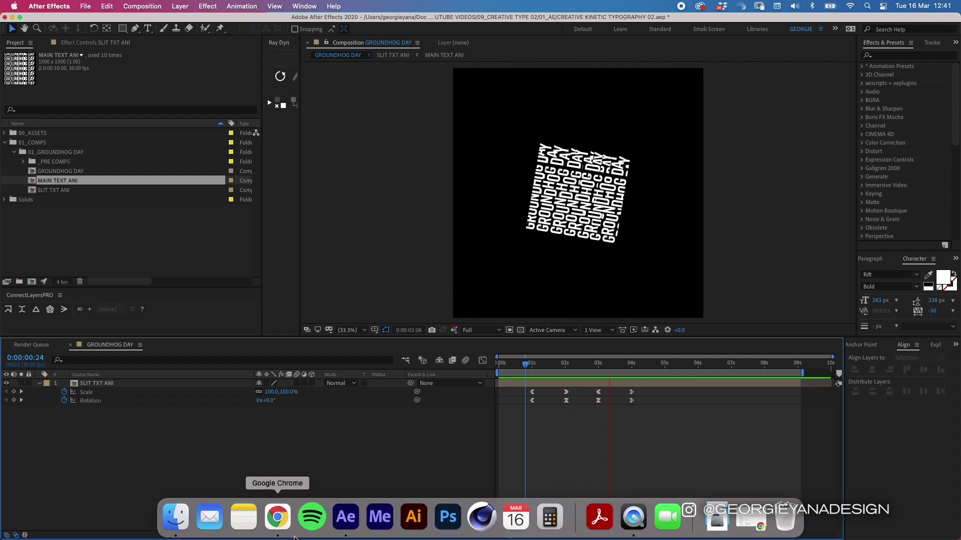
Shift the Rotation keyframes to start at 0:00:02:00 and the last two Scale keyframes to about 5 and 6 seconds
{"action": "left_click", "coordinate": [532, 366]}
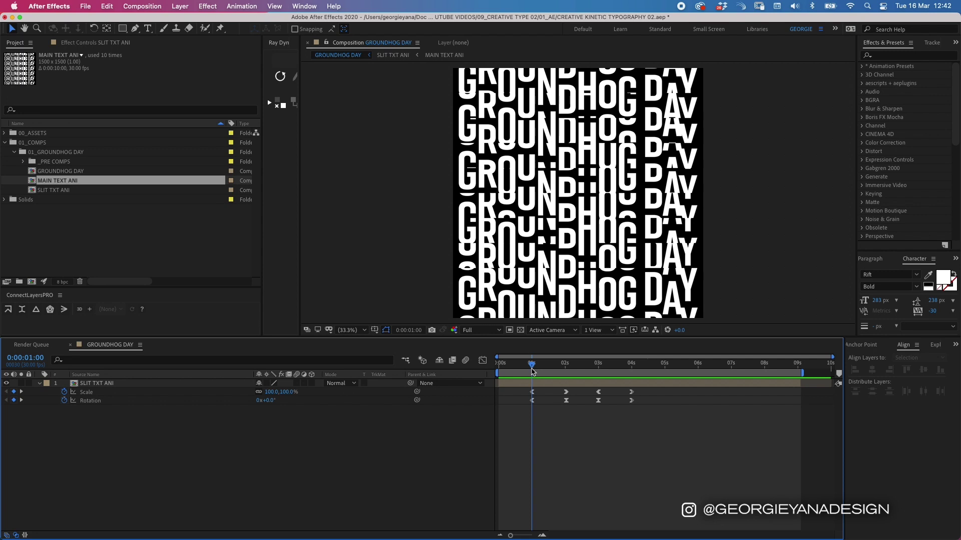
{"action": "left_click_drag", "start_coordinate": [532, 370], "coordinate": [567, 361]}
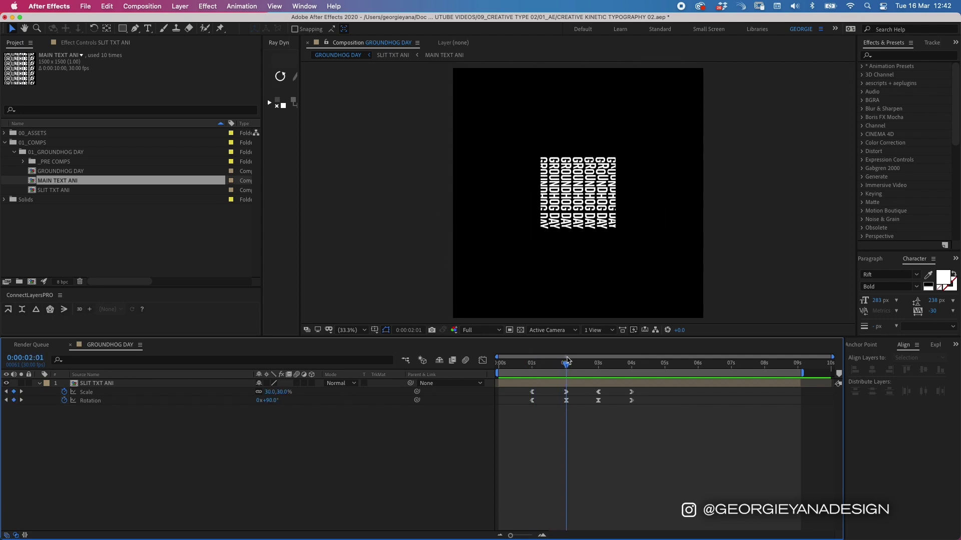
{"action": "left_click_drag", "start_coordinate": [651, 398], "coordinate": [564, 404]}
{"action": "left_click", "coordinate": [617, 419]}
{"action": "left_click_drag", "start_coordinate": [650, 390], "coordinate": [665, 402]}
{"action": "left_click", "coordinate": [585, 429]}
{"action": "key", "text": "space"}
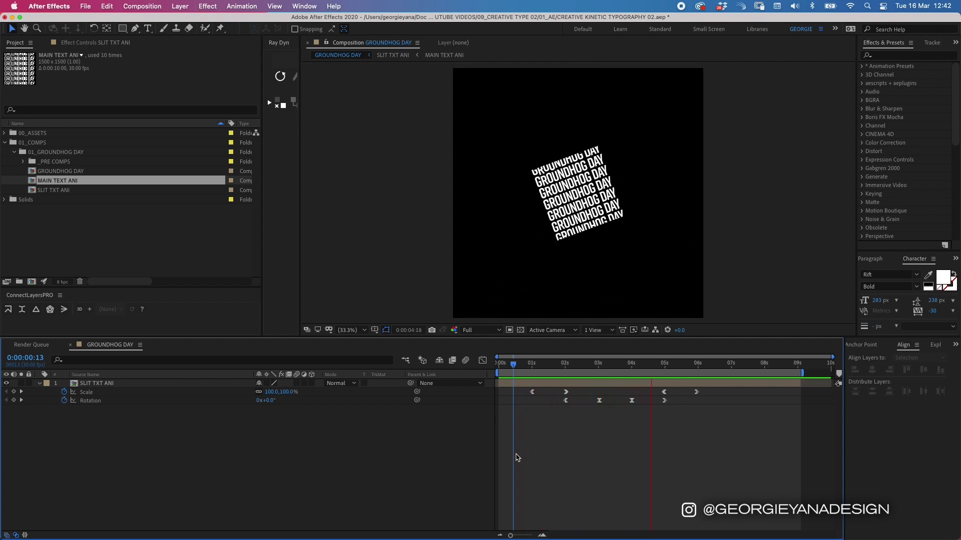
{"action": "left_click", "coordinate": [695, 364]}
{"action": "left_click_drag", "start_coordinate": [696, 365], "coordinate": [524, 383]}
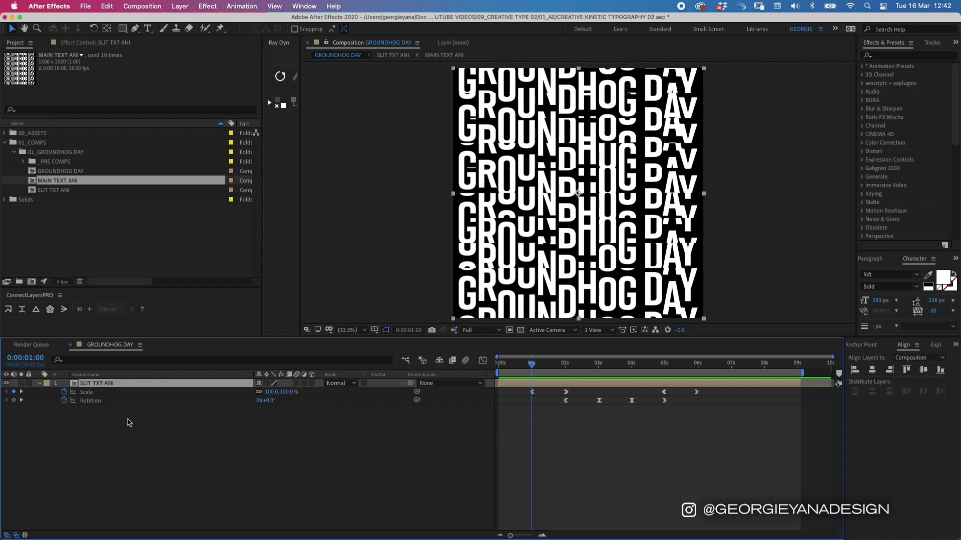
Duplicate the SLIT TXT ANI layer and align the second Scale keyframe of both copies at 0:00:02:00
{"action": "key", "text": "ctrl+d"}
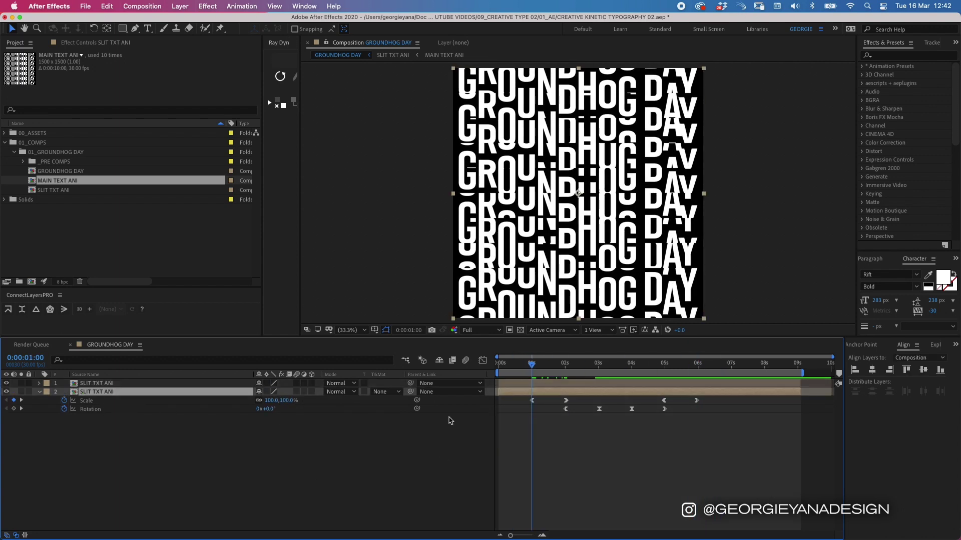
{"action": "left_click", "coordinate": [566, 366]}
{"action": "left_click", "coordinate": [567, 366]}
{"action": "left_click", "coordinate": [567, 367]}
{"action": "left_click", "coordinate": [566, 365]}
{"action": "key", "text": "="}
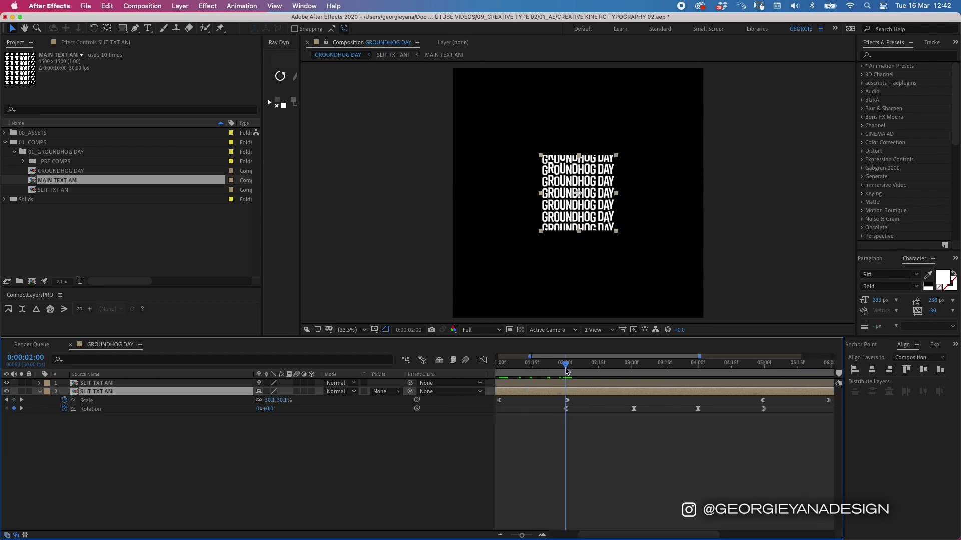
{"action": "left_click_drag", "start_coordinate": [567, 367], "coordinate": [565, 367]}
{"action": "left_click", "coordinate": [567, 400]}
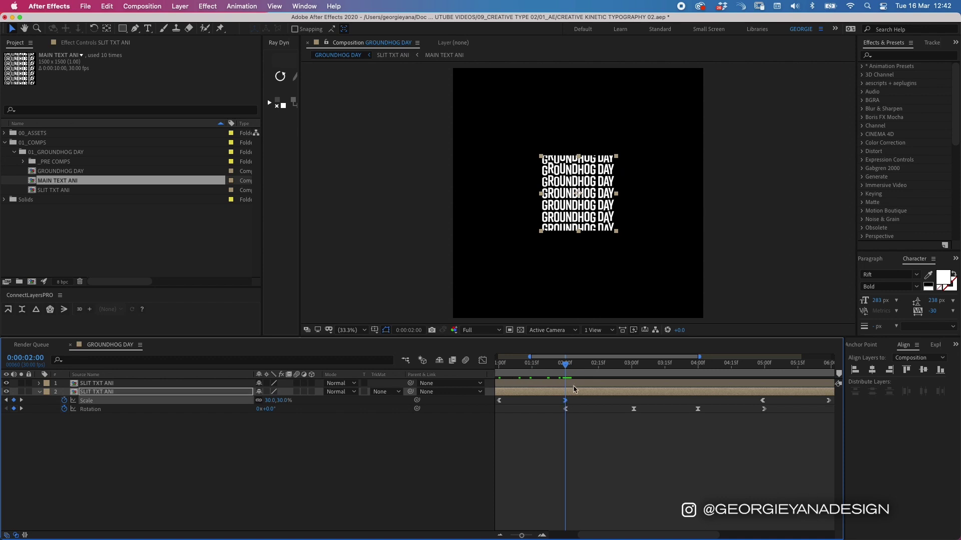
{"action": "left_click", "coordinate": [574, 384]}
{"action": "key", "text": "u"}
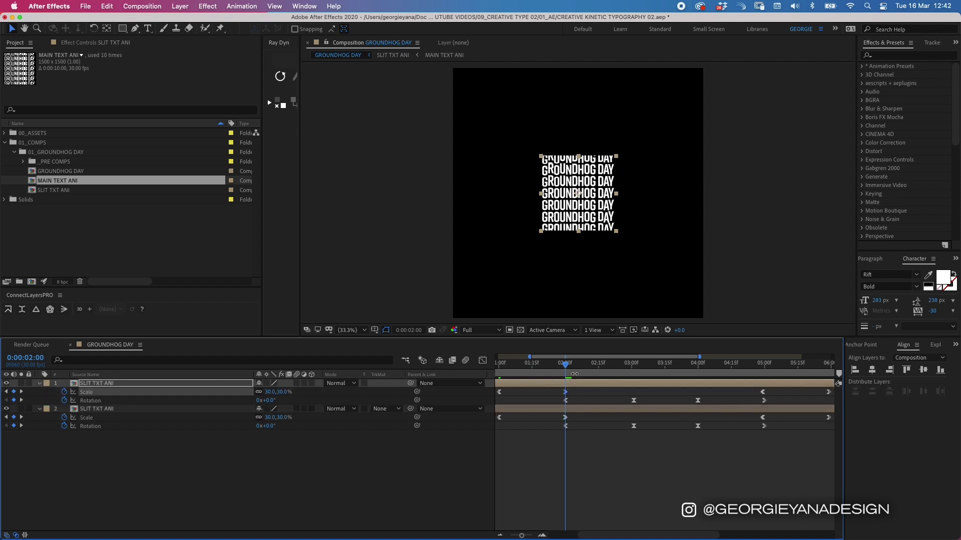
Set the two middle Scale keyframes of the lower SLIT TXT ANI copy to 40%
{"action": "left_click", "coordinate": [585, 410]}
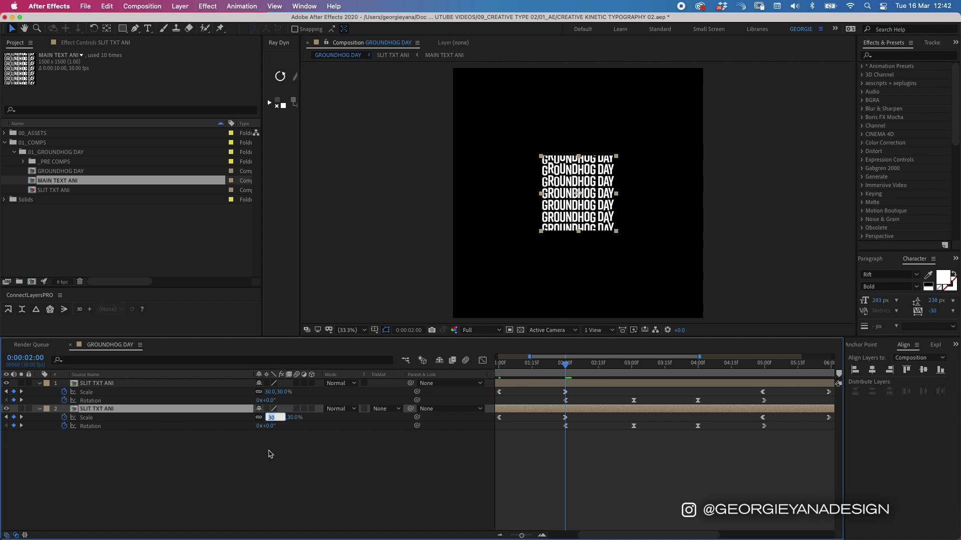
{"action": "left_click_drag", "start_coordinate": [778, 418], "coordinate": [554, 423]}
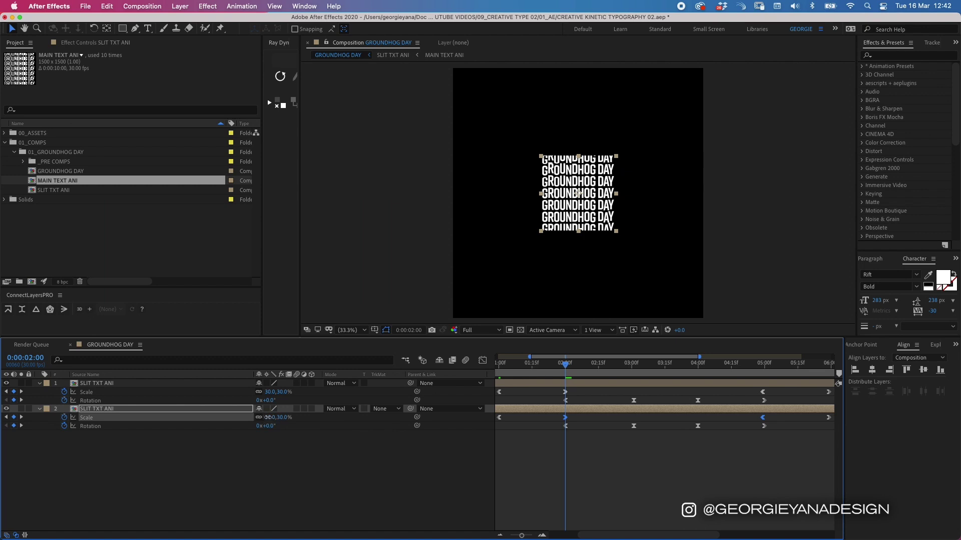
{"action": "type", "text": "40"}
{"action": "key", "text": "Return"}
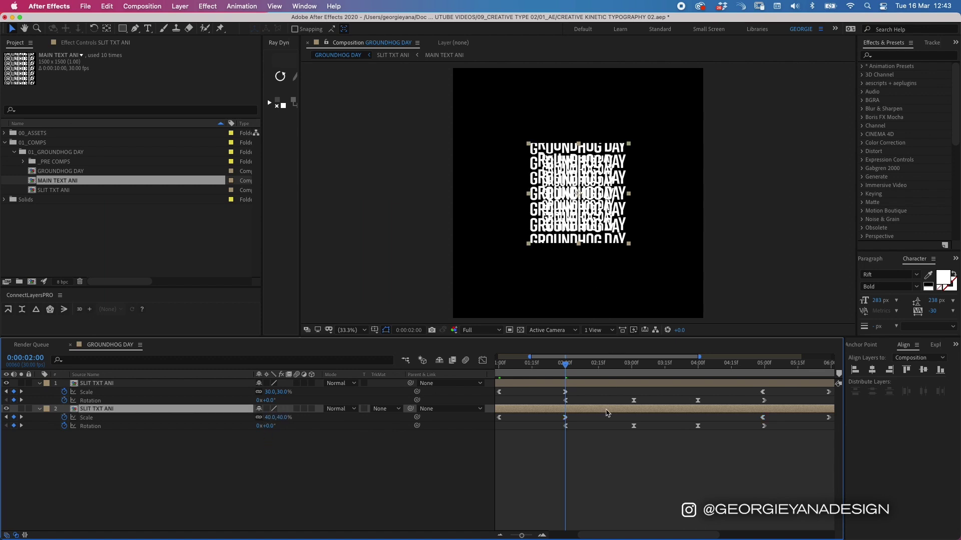
Add a 1500 × 1500 px black solid beneath the text layers in MAIN TEXT ANI, and return to the GROUNDHOG DAY comp
{"action": "double_click", "coordinate": [588, 410]}
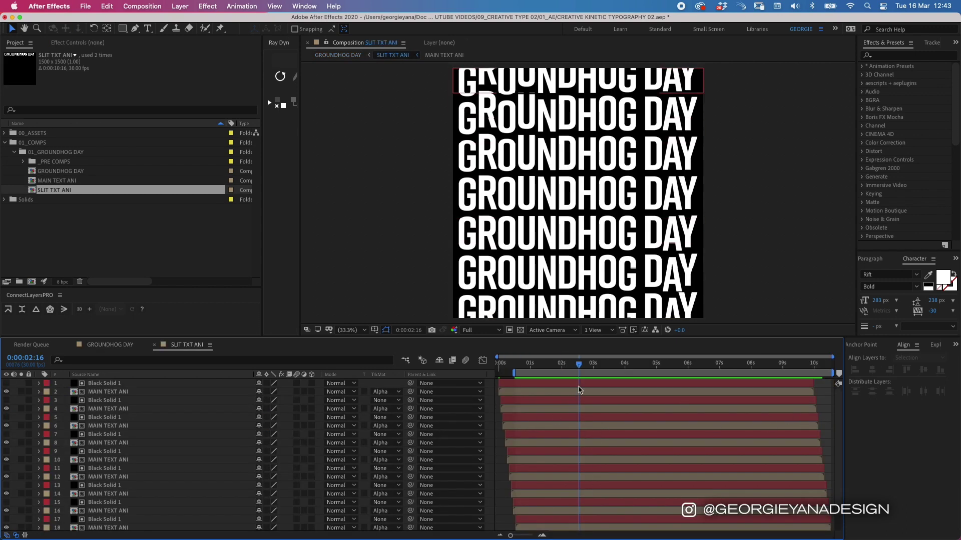
{"action": "double_click", "coordinate": [722, 393]}
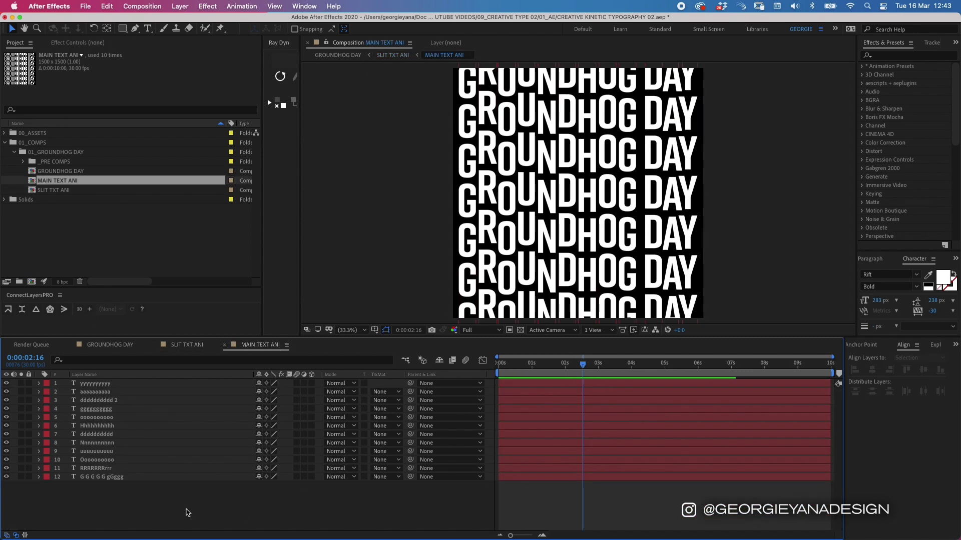
{"action": "right_click", "coordinate": [187, 512]}
{"action": "mouse_move", "coordinate": [224, 416]}
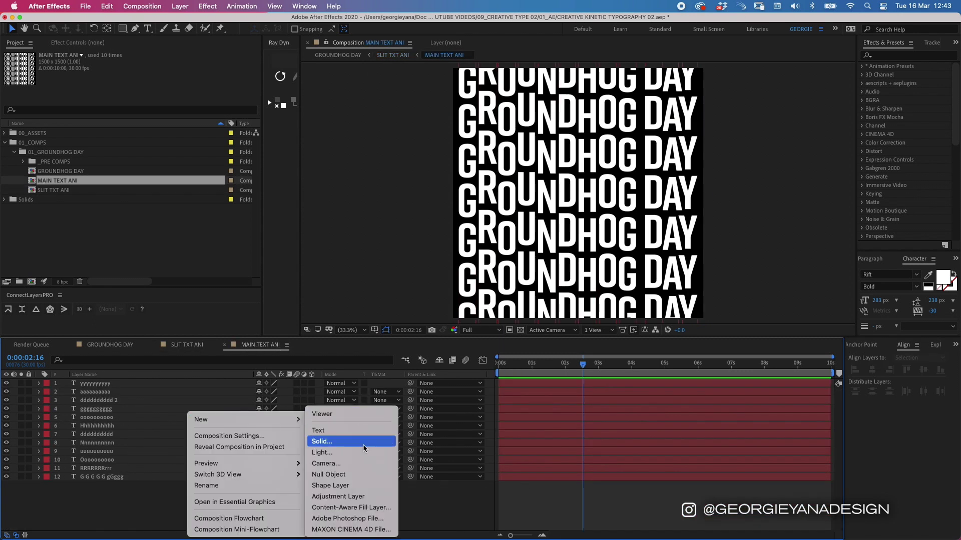
{"action": "left_click", "coordinate": [361, 445]}
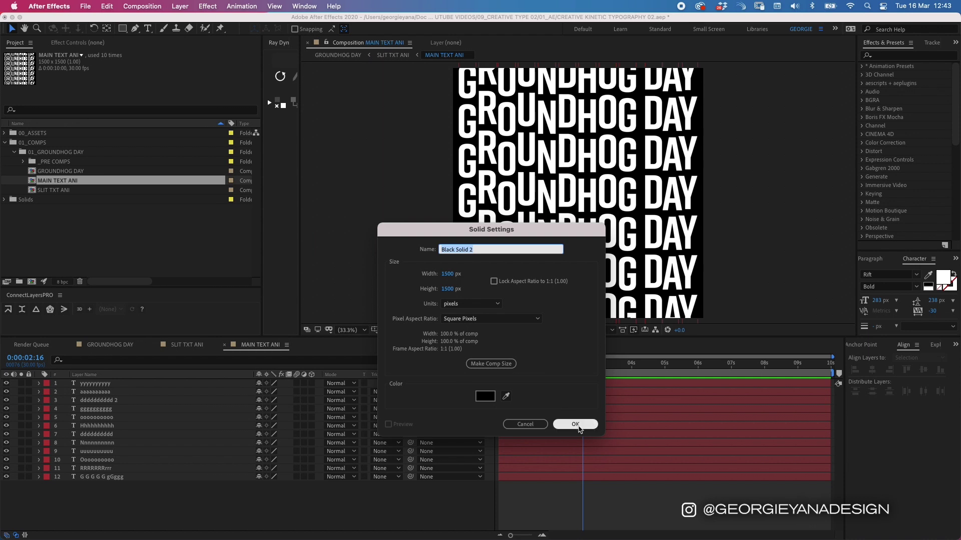
{"action": "left_click", "coordinate": [575, 424]}
{"action": "key", "text": "super+shift+bracketleft"}
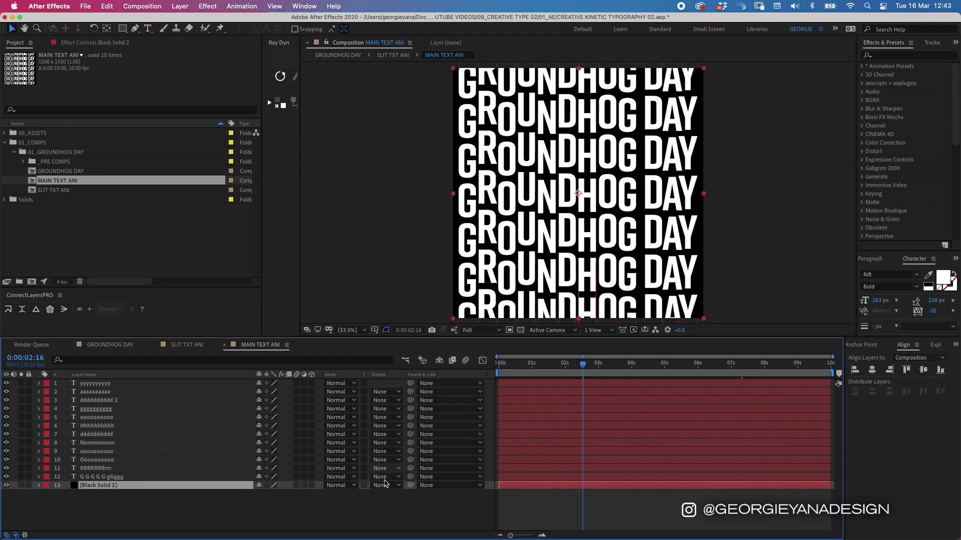
{"action": "left_click", "coordinate": [383, 514]}
{"action": "left_click", "coordinate": [106, 345]}
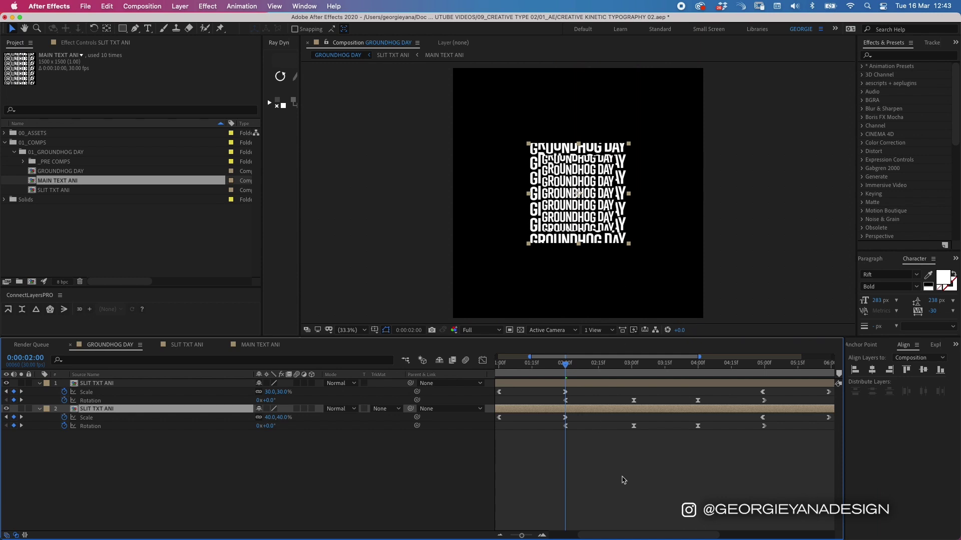
Move all Scale and Rotation keyframes of the lower SLIT TXT ANI copy two frames later
{"action": "left_click", "coordinate": [625, 433]}
{"action": "left_click_drag", "start_coordinate": [531, 420], "coordinate": [686, 471]}
{"action": "key", "text": "minus"}
{"action": "left_click", "coordinate": [677, 500]}
{"action": "left_click_drag", "start_coordinate": [795, 414], "coordinate": [548, 419]}
{"action": "left_click", "coordinate": [628, 478]}
Duplicate the 40% SLIT TXT ANI layer and set the bottom copy's two middle Scale keyframes to 50%
{"action": "left_click", "coordinate": [613, 409]}
{"action": "left_click_drag", "start_coordinate": [591, 365], "coordinate": [594, 365]}
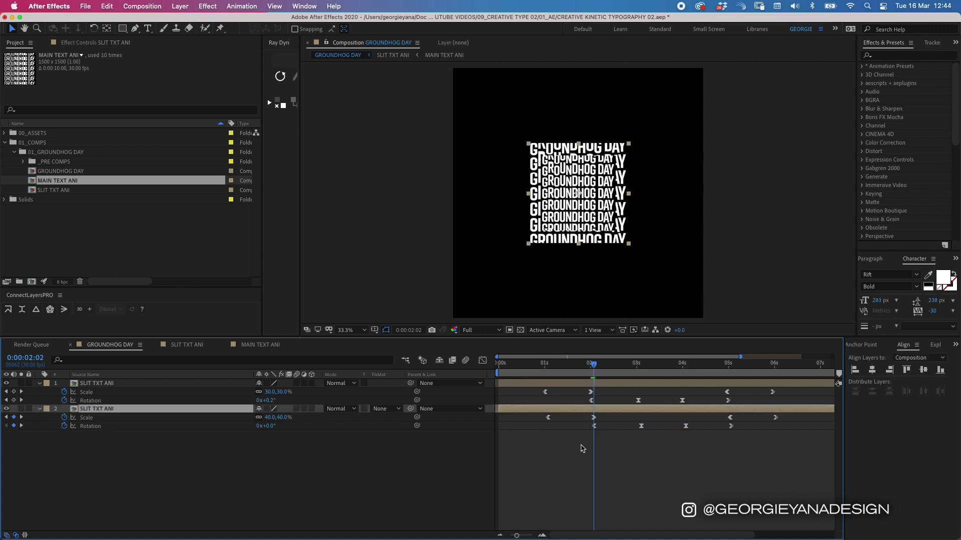
{"action": "key", "text": "super+d"}
{"action": "left_click", "coordinate": [609, 418]}
{"action": "left_click", "coordinate": [282, 426]}
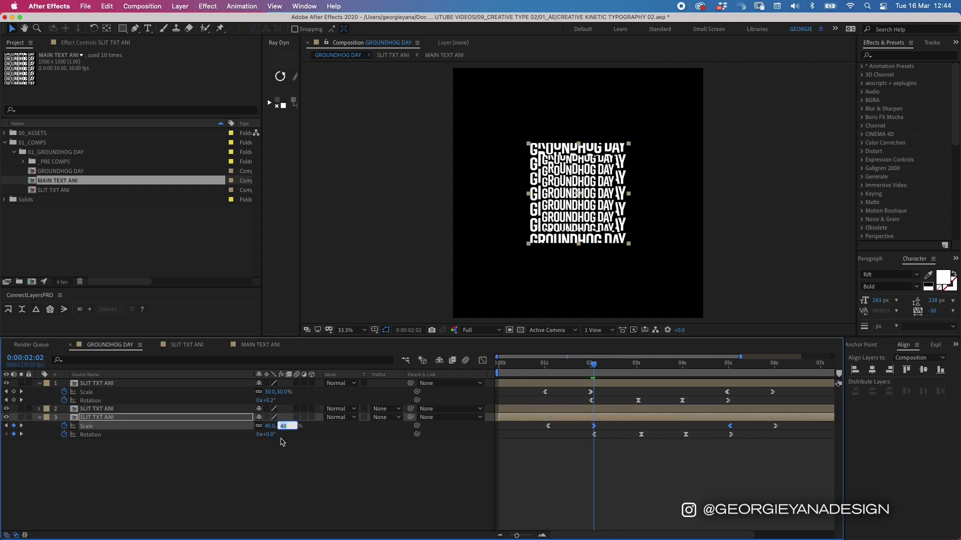
{"action": "type", "text": "50"}
{"action": "key", "text": "Return"}
Move all keyframes of the 50% SLIT TXT ANI layer two frames later
{"action": "left_click_drag", "start_coordinate": [536, 423], "coordinate": [787, 441]}
{"action": "left_click_drag", "start_coordinate": [685, 434], "coordinate": [687, 434]}
{"action": "left_click", "coordinate": [600, 410]}
{"action": "key", "text": "u"}
{"action": "key", "text": "equal"}
{"action": "left_click_drag", "start_coordinate": [594, 365], "coordinate": [600, 366]}
{"action": "key", "text": "minus"}
Duplicate the 50% layer with the bottom copy's keyframes two frames later and its middle Scale keyframes at 60%
{"action": "left_click_drag", "start_coordinate": [538, 440], "coordinate": [791, 454]}
{"action": "mouse_move", "coordinate": [597, 452]}
{"action": "left_mouse_down"}
{"action": "mouse_move", "coordinate": [730, 452]}
{"action": "mouse_move", "coordinate": [791, 463]}
{"action": "mouse_move", "coordinate": [595, 460]}
{"action": "left_mouse_up"}
{"action": "key", "text": "super+d"}
{"action": "key", "text": "equal"}
{"action": "key", "text": "minus"}
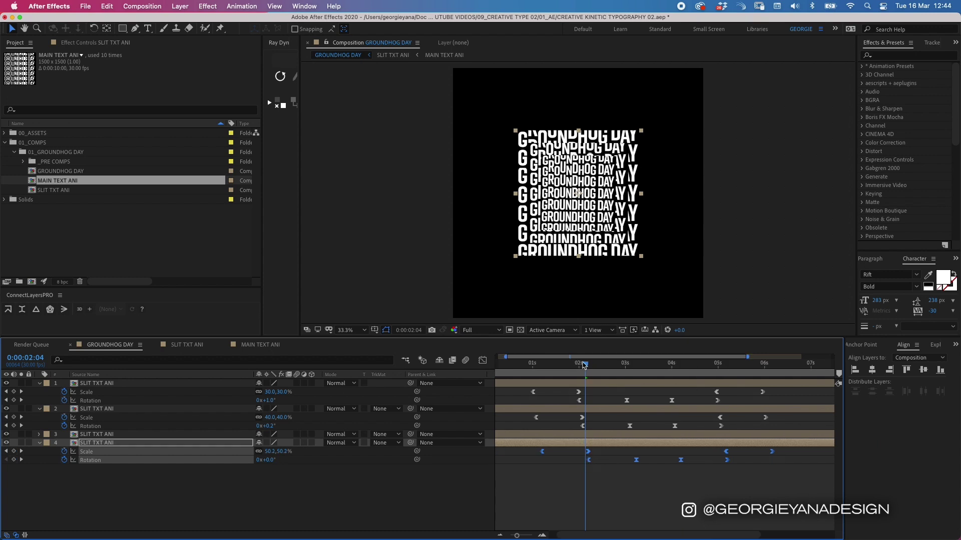
{"action": "left_click_drag", "start_coordinate": [584, 364], "coordinate": [587, 365]}
{"action": "left_click", "coordinate": [272, 452]}
{"action": "type", "text": "60"}
{"action": "left_click", "coordinate": [659, 471]}
Duplicate the 60% layer with the bottom copy's keyframes two frames later and its middle Scale keyframes at 70%
{"action": "left_click", "coordinate": [616, 443]}
{"action": "key", "text": "super+d"}
{"action": "left_click_drag", "start_coordinate": [533, 460], "coordinate": [787, 472]}
{"action": "left_click_drag", "start_coordinate": [589, 469], "coordinate": [592, 468]}
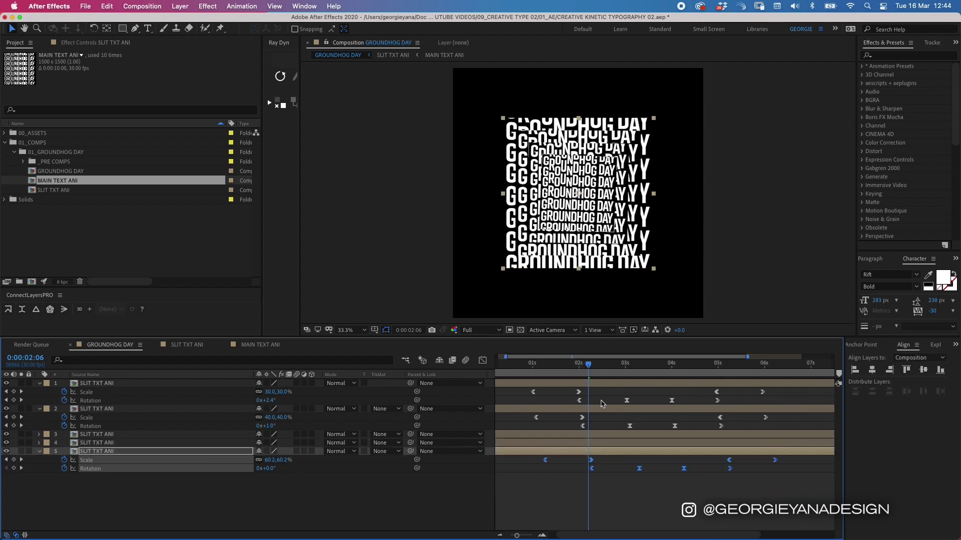
{"action": "left_click_drag", "start_coordinate": [588, 365], "coordinate": [591, 366]}
{"action": "left_click_drag", "start_coordinate": [584, 457], "coordinate": [736, 463]}
{"action": "left_click", "coordinate": [272, 460]}
{"action": "type", "text": "70"}
Duplicate the 70% layer with the bottom copy's keyframes two frames later and its middle Scale keyframes at 80%
{"action": "key", "text": "ctrl+d"}
{"action": "left_click_drag", "start_coordinate": [592, 468], "coordinate": [742, 481]}
{"action": "key", "text": "Page_Down"}
{"action": "key", "text": "Page_Down"}
{"action": "left_click", "coordinate": [278, 468]}
{"action": "type", "text": "80"}
{"action": "key", "text": "Return"}
Duplicate the 80% layer and set the bottom copy's middle Scale keyframes to 90% at 0:00:02:12
{"action": "key", "text": "ctrl+d"}
{"action": "key", "text": "Page_Down"}
{"action": "key", "text": "Page_Down"}
{"action": "left_click", "coordinate": [283, 477]}
{"action": "type", "text": "90"}
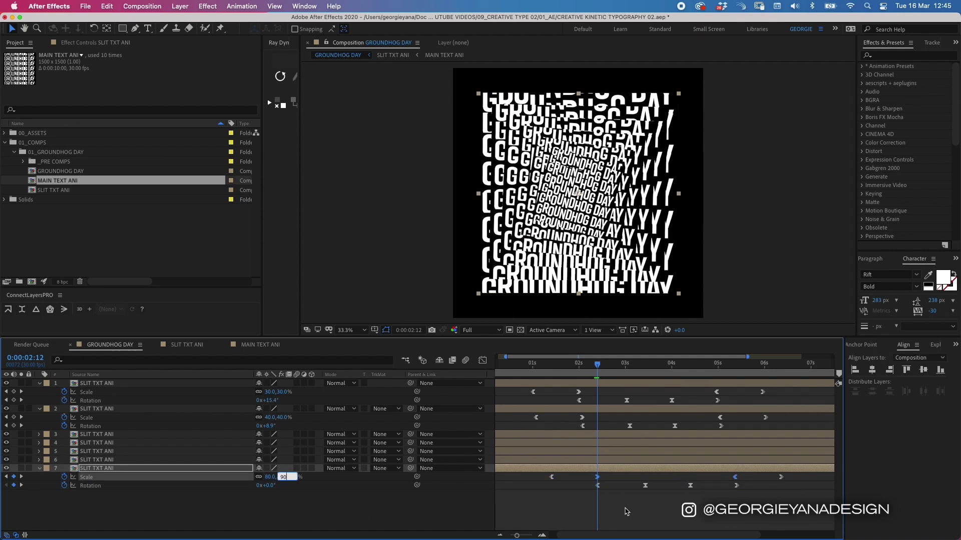
{"action": "key", "text": "Return"}
Duplicate the 90% layer, start the bottom copy's Rotation keyframes at 0:00:02:14 and remove its Scale keyframes, keeping a constant 100%
{"action": "key", "text": "ctrl+d"}
{"action": "key", "text": "Page_Down"}
{"action": "key", "text": "Page_Down"}
{"action": "left_click_drag", "start_coordinate": [597, 494], "coordinate": [800, 483]}
{"action": "scroll", "coordinate": [564, 486], "scroll_direction": "left", "scroll_amount": 1}
{"action": "left_click_drag", "start_coordinate": [566, 486], "coordinate": [612, 493]}
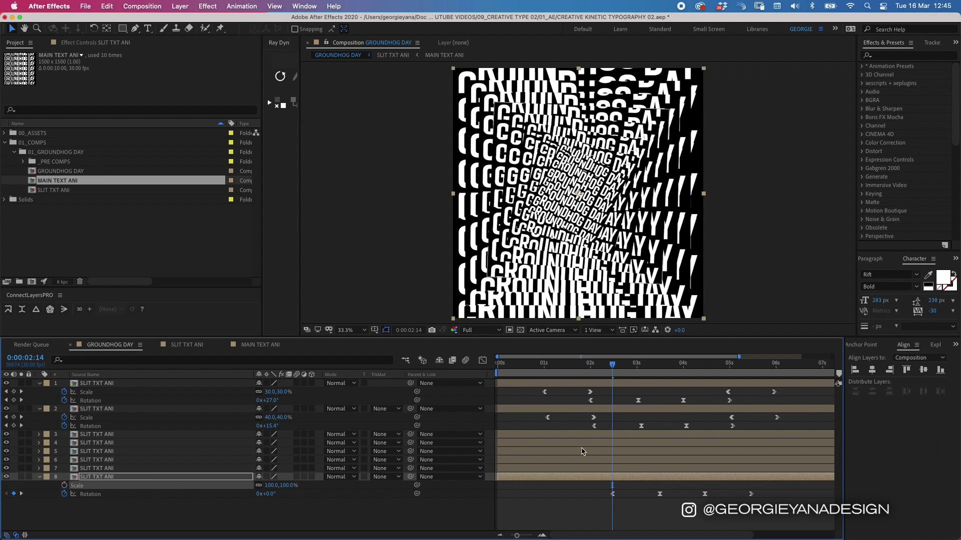
{"action": "left_click", "coordinate": [566, 499]}
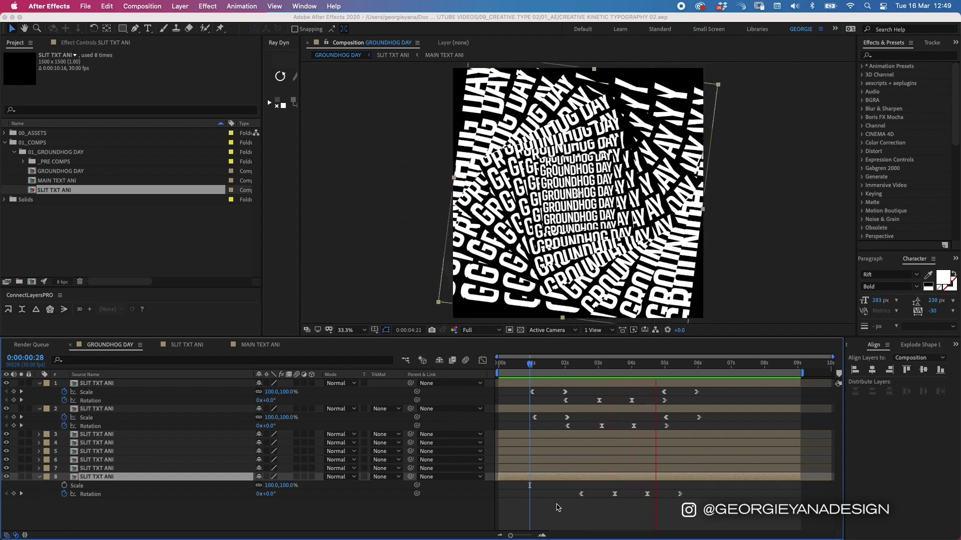
Duplicate the 100% layer, set the bottom copy's Scale to 110% and move its Rotation keyframes two frames later
{"action": "left_click", "coordinate": [581, 364]}
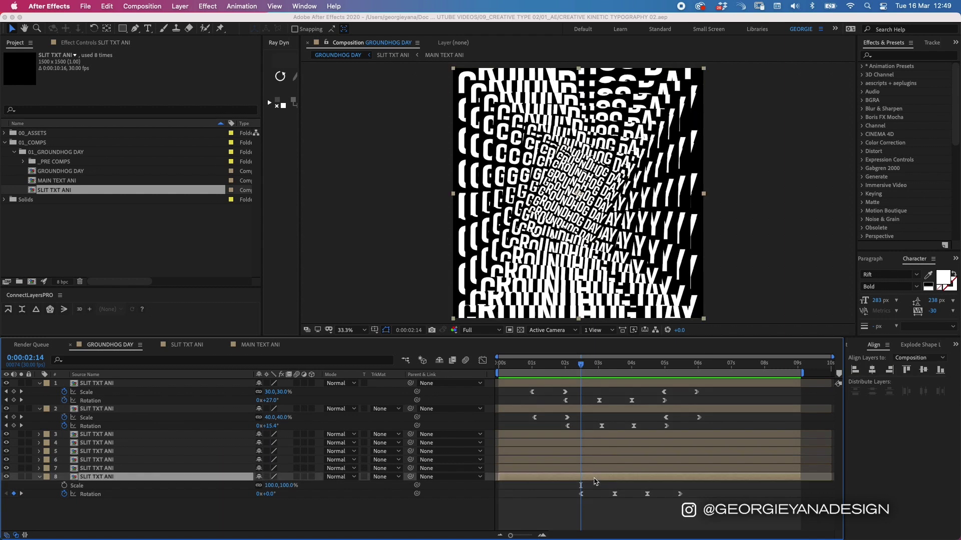
{"action": "key", "text": "super+d"}
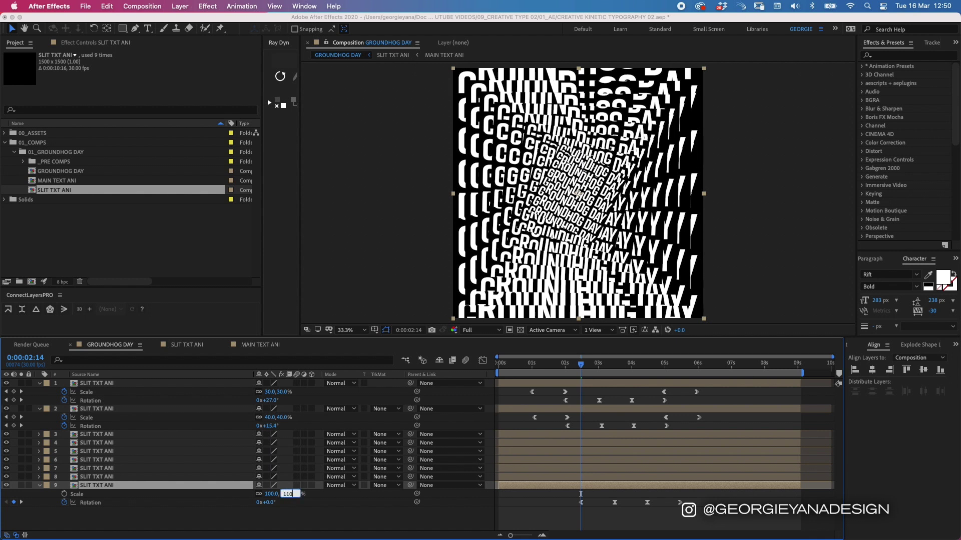
{"action": "key", "text": "Return"}
{"action": "left_click", "coordinate": [590, 486]}
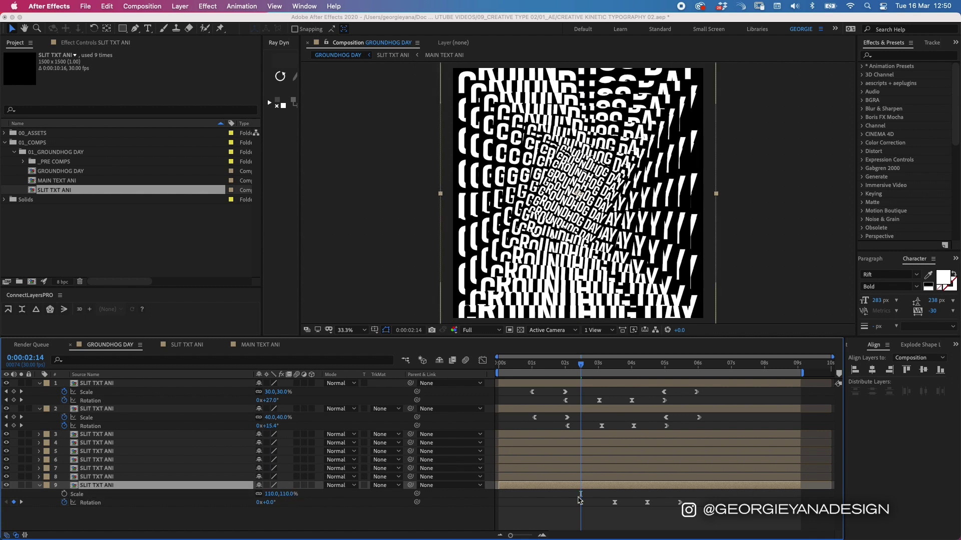
{"action": "left_click_drag", "start_coordinate": [572, 498], "coordinate": [732, 523]}
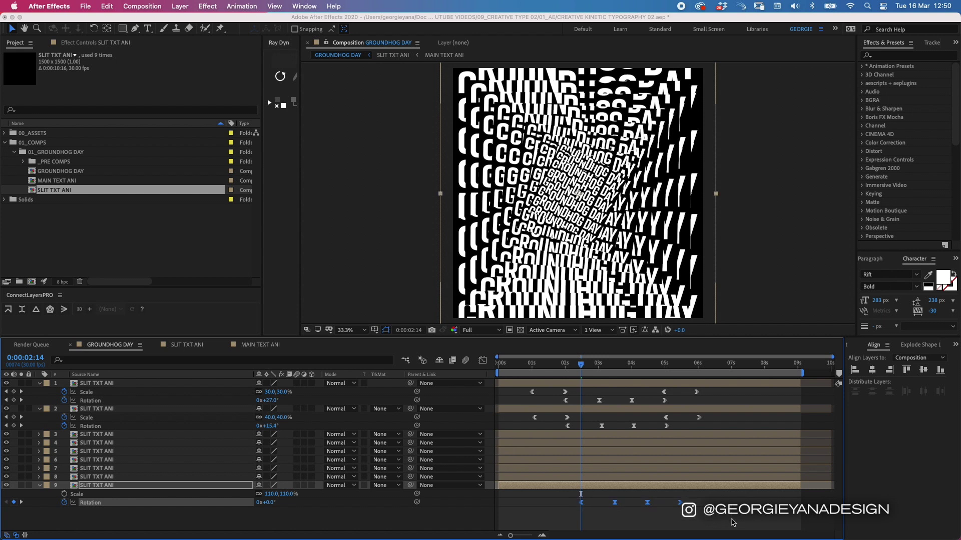
{"action": "key", "text": "="}
{"action": "key", "text": "="}
{"action": "left_click_drag", "start_coordinate": [580, 504], "coordinate": [589, 504]}
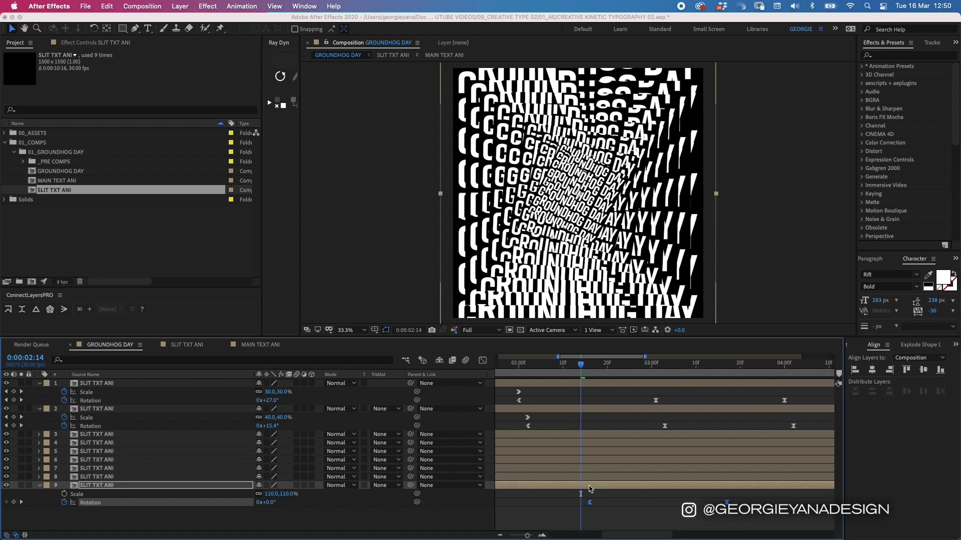
Duplicate the 110% layer, set the bottom copy's Scale to 120% and move its Rotation keyframes two frames later
{"action": "left_click", "coordinate": [590, 487]}
{"action": "key", "text": "super+d"}
{"action": "left_click", "coordinate": [288, 502]}
{"action": "type", "text": "120"}
{"action": "key", "text": "Return"}
{"action": "key", "text": "-"}
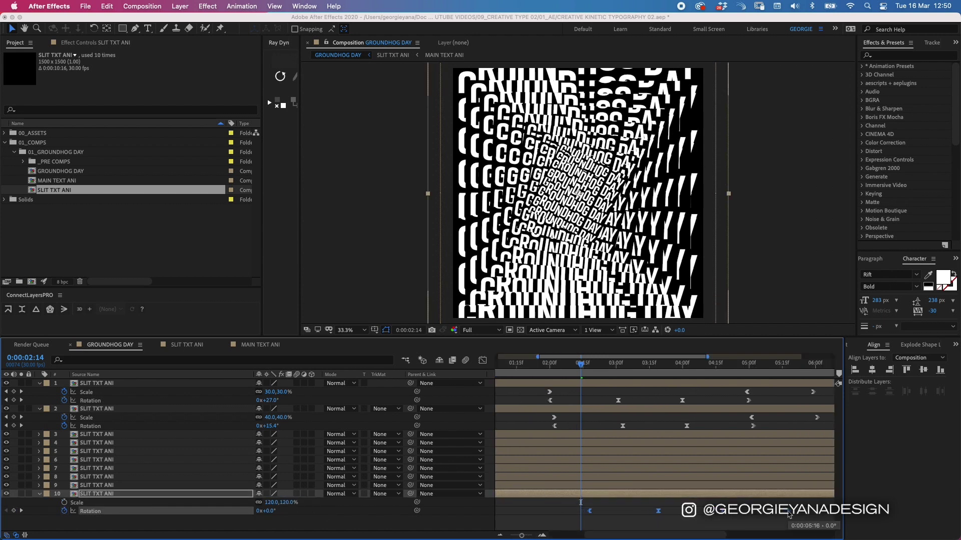
Duplicate the 120% layer, set the bottom copy's Scale to 130% and move its Rotation keyframes two frames later
{"action": "key", "text": "ctrl+d"}
{"action": "left_click", "coordinate": [281, 511]}
{"action": "type", "text": "130"}
{"action": "key", "text": "Return"}
{"action": "left_click_drag", "start_coordinate": [571, 533], "coordinate": [793, 522]}
Duplicate the 130% layer with the bottom copy's Scale at 140% and Rotation keyframes two frames later, and preview the comp
{"action": "key", "text": "ctrl+d"}
{"action": "left_click", "coordinate": [281, 520]}
{"action": "type", "text": "140"}
{"action": "key", "text": "Return"}
{"action": "left_click_drag", "start_coordinate": [587, 535], "coordinate": [796, 530]}
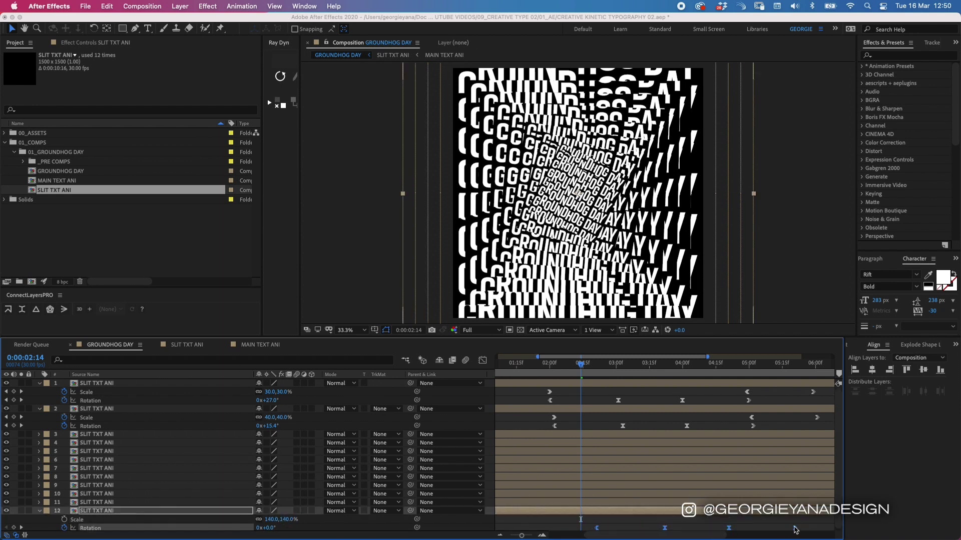
{"action": "left_click_drag", "start_coordinate": [596, 529], "coordinate": [598, 529]}
{"action": "left_click", "coordinate": [587, 527]}
{"action": "key", "text": "semicolon"}
{"action": "key", "text": "space"}
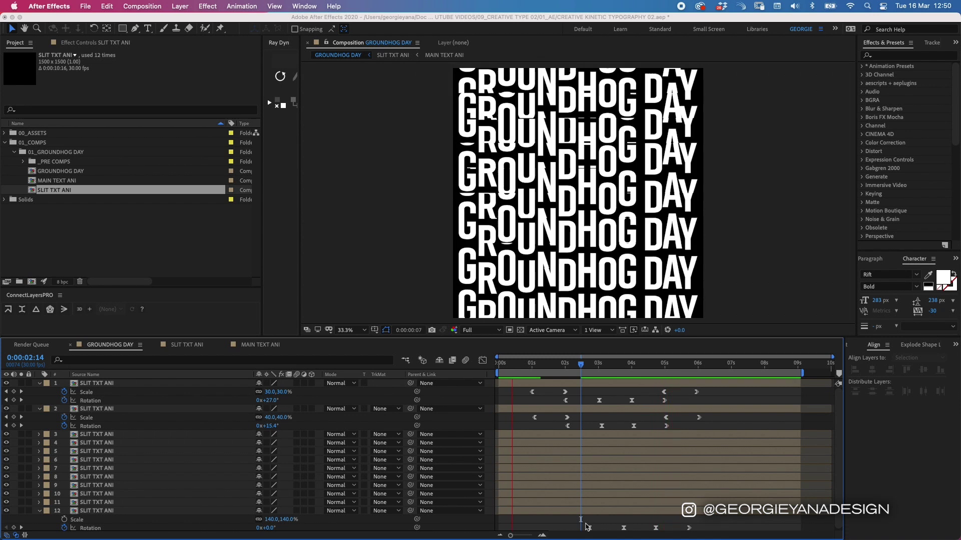
{"action": "key", "text": "space"}
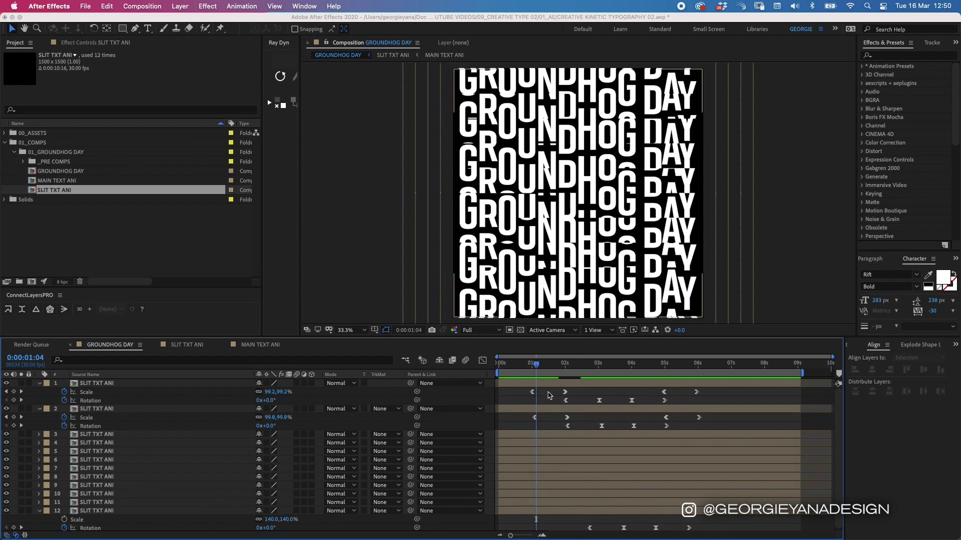
Reveal the keyframes of all twelve SLIT TXT ANI layers and move them all about half a second later
{"action": "key", "text": "u"}
{"action": "key", "text": "u"}
{"action": "left_click_drag", "start_coordinate": [517, 391], "coordinate": [761, 537]}
{"action": "left_click_drag", "start_coordinate": [689, 529], "coordinate": [708, 536]}
{"action": "scroll", "coordinate": [668, 452], "scroll_direction": "up", "scroll_amount": 5}
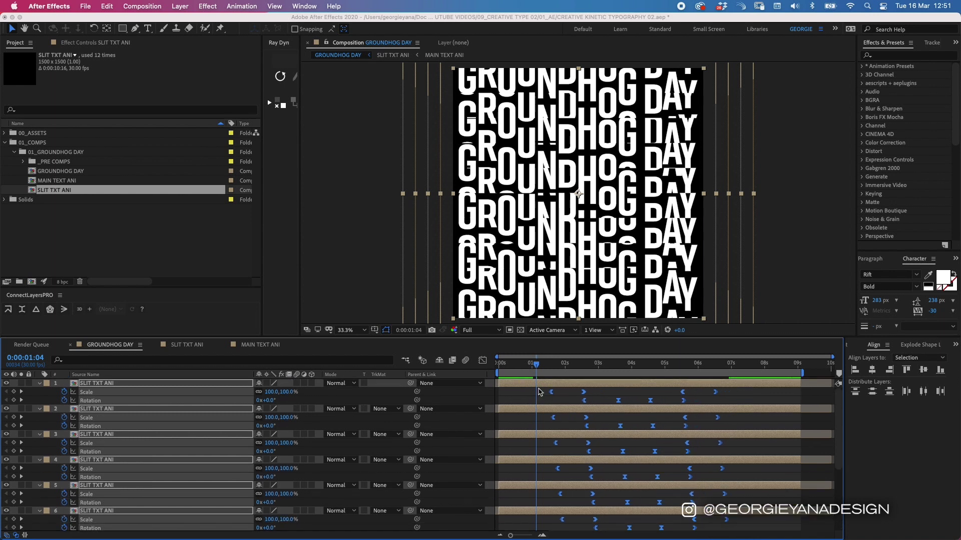
{"action": "scroll", "coordinate": [637, 439], "scroll_direction": "down", "scroll_amount": 5}
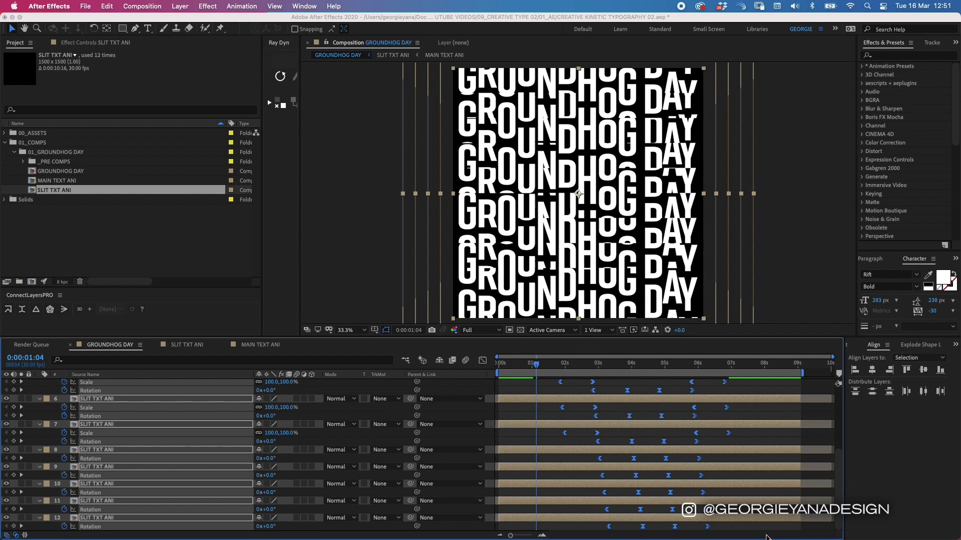